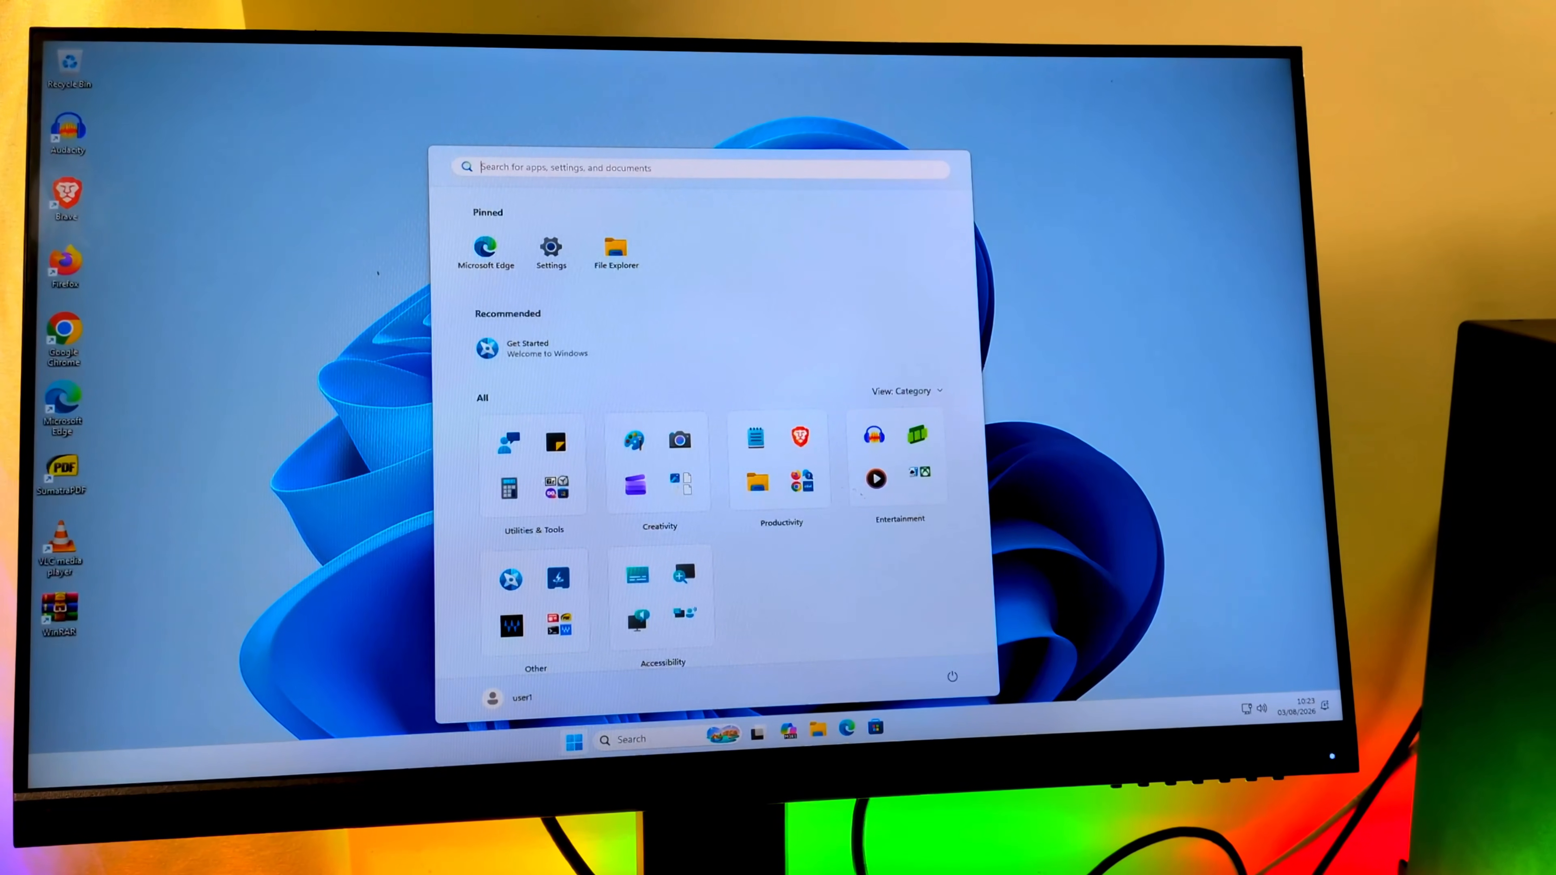
{"action": "left_click", "coordinate": [615, 253]}
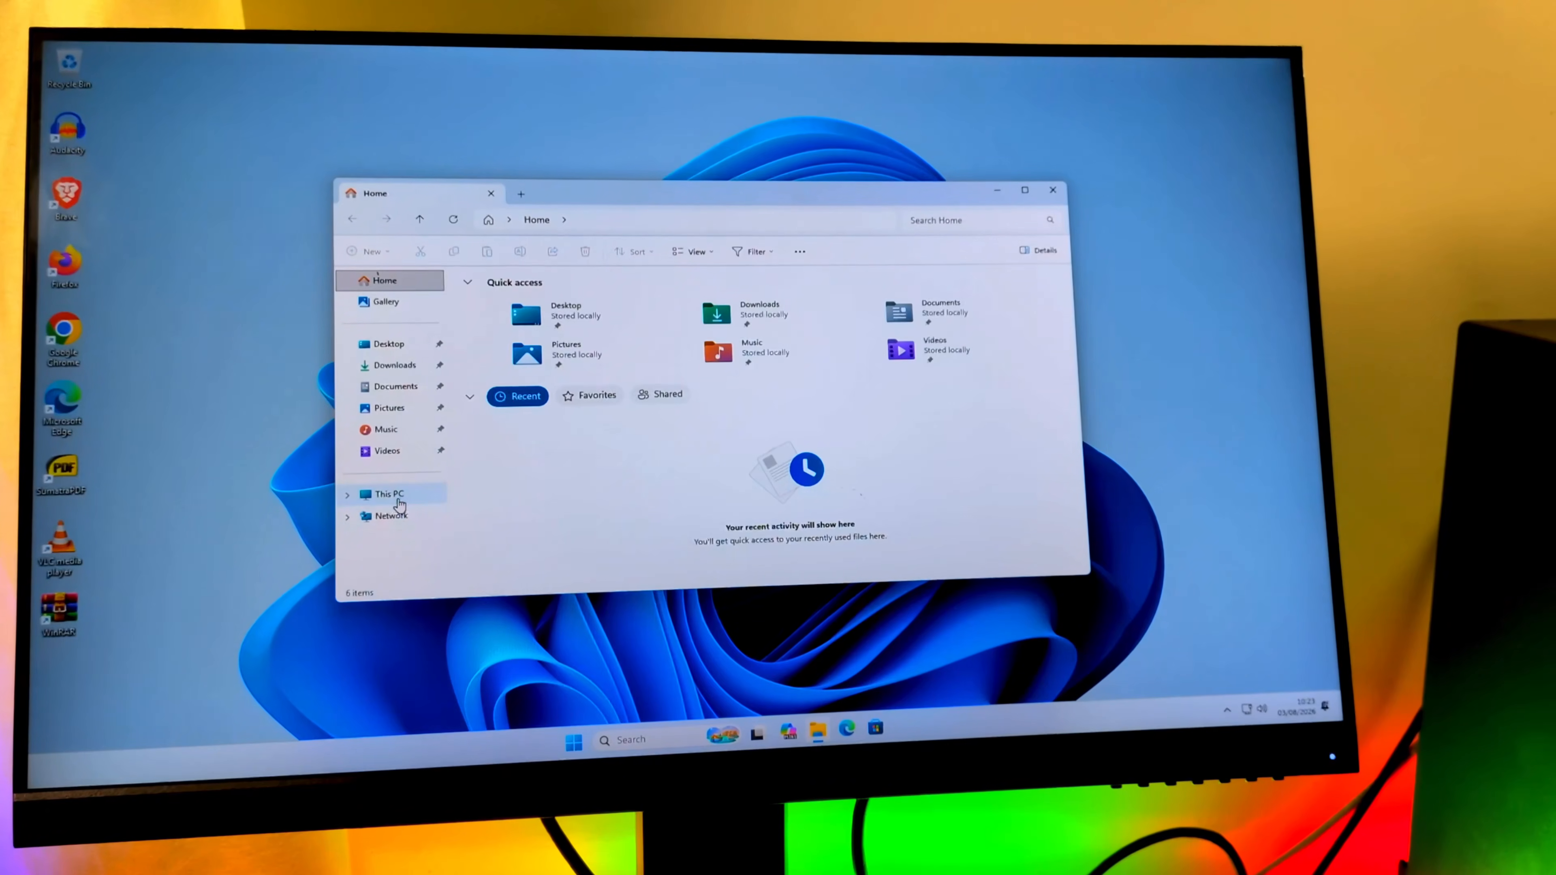
{"action": "left_click", "coordinate": [416, 520]}
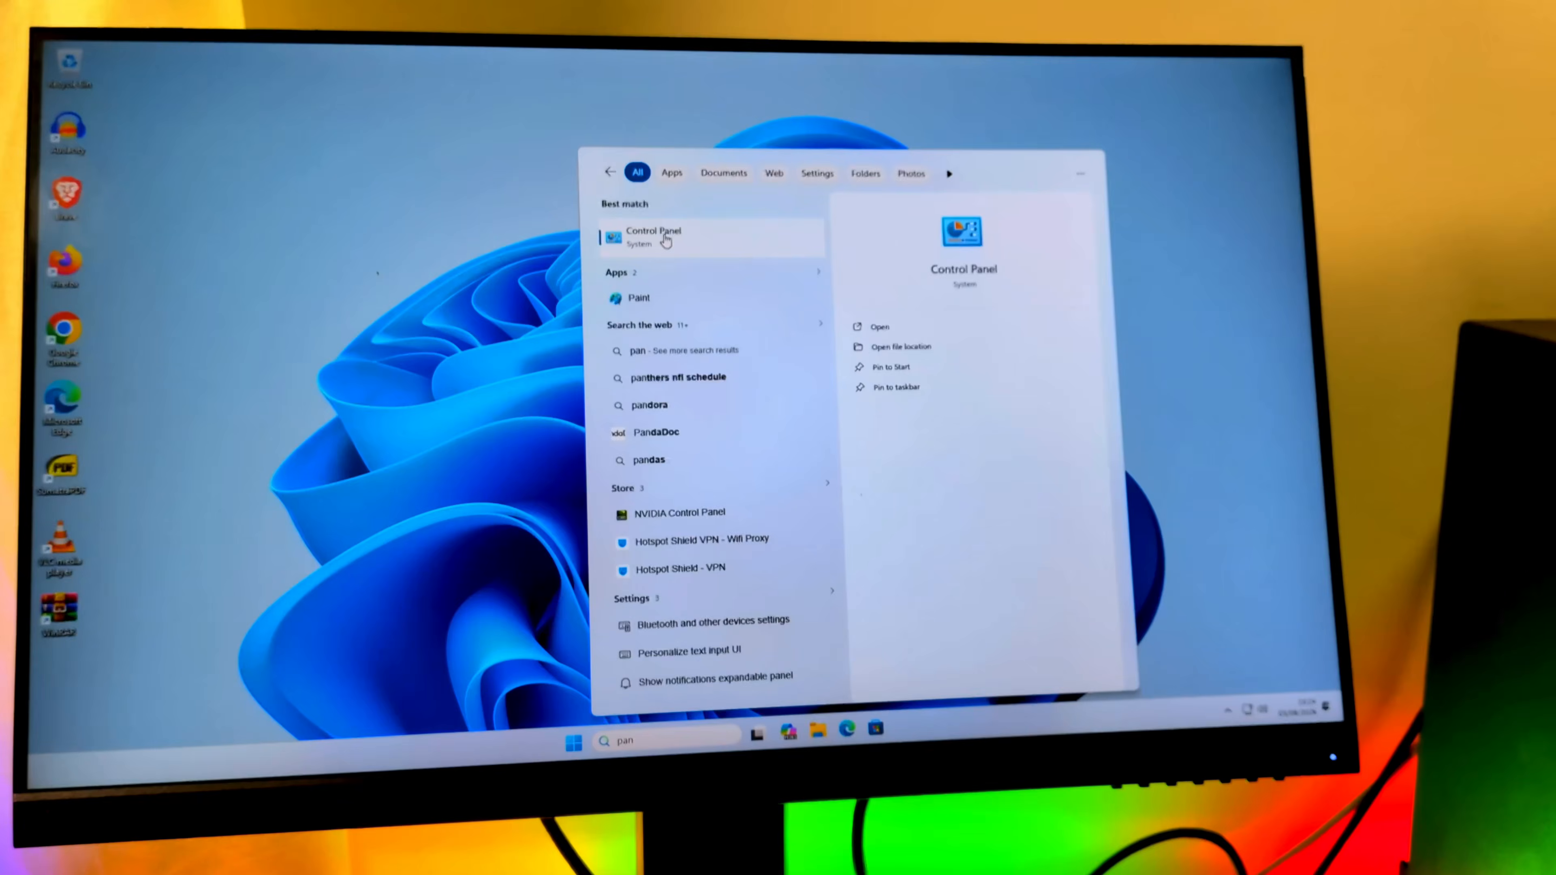
{"action": "left_click", "coordinate": [663, 218]}
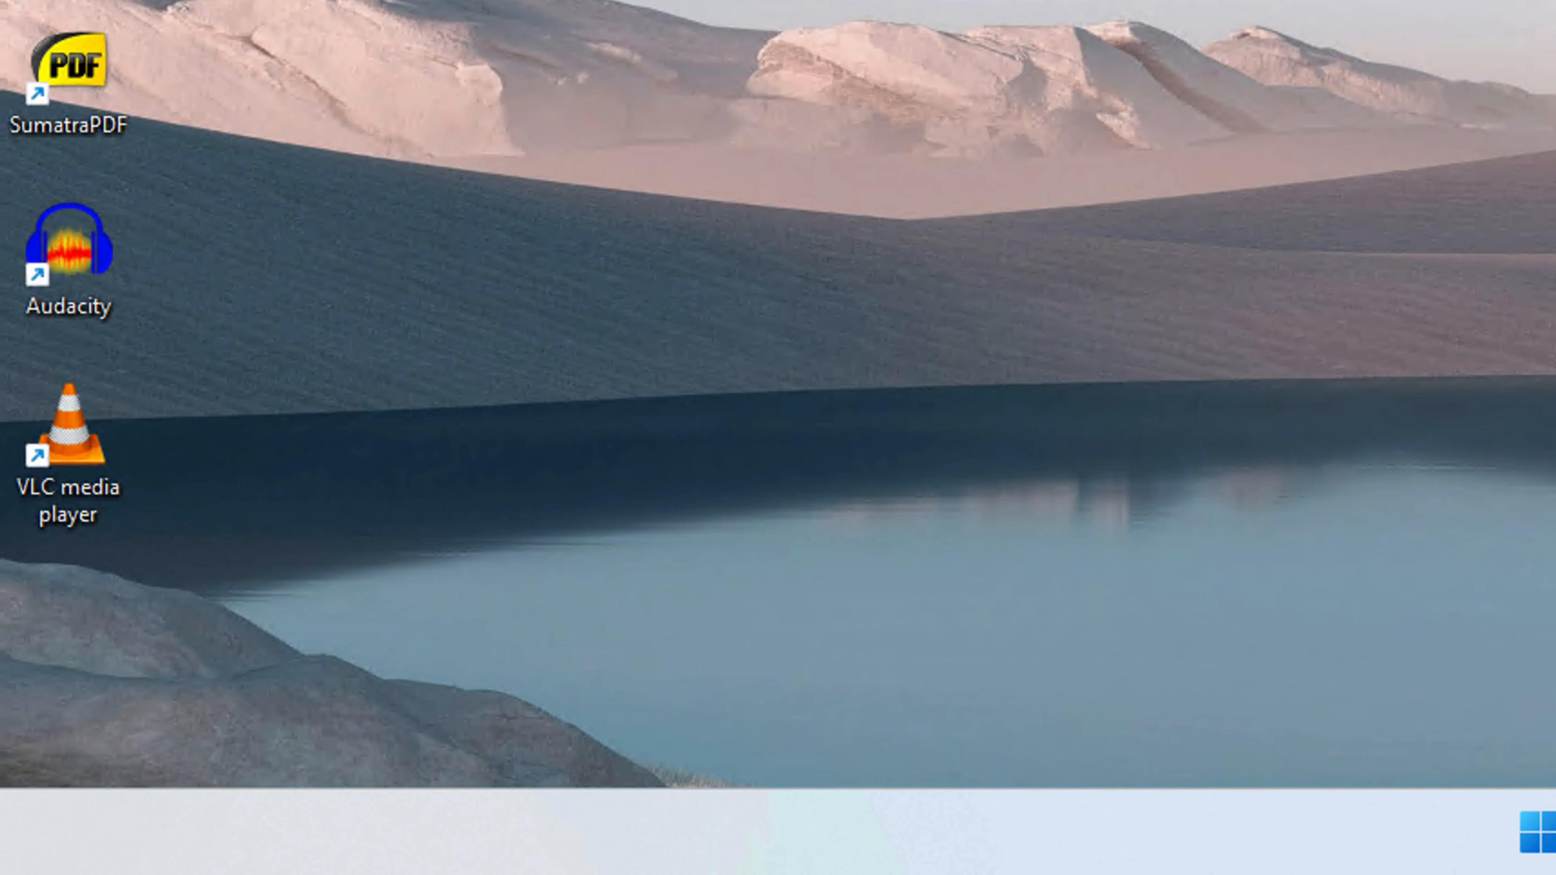
Open the Local Group Policy Editor by running gpedit.msc.
{"action": "key", "text": "super+r"}
{"action": "key", "text": "Right"}
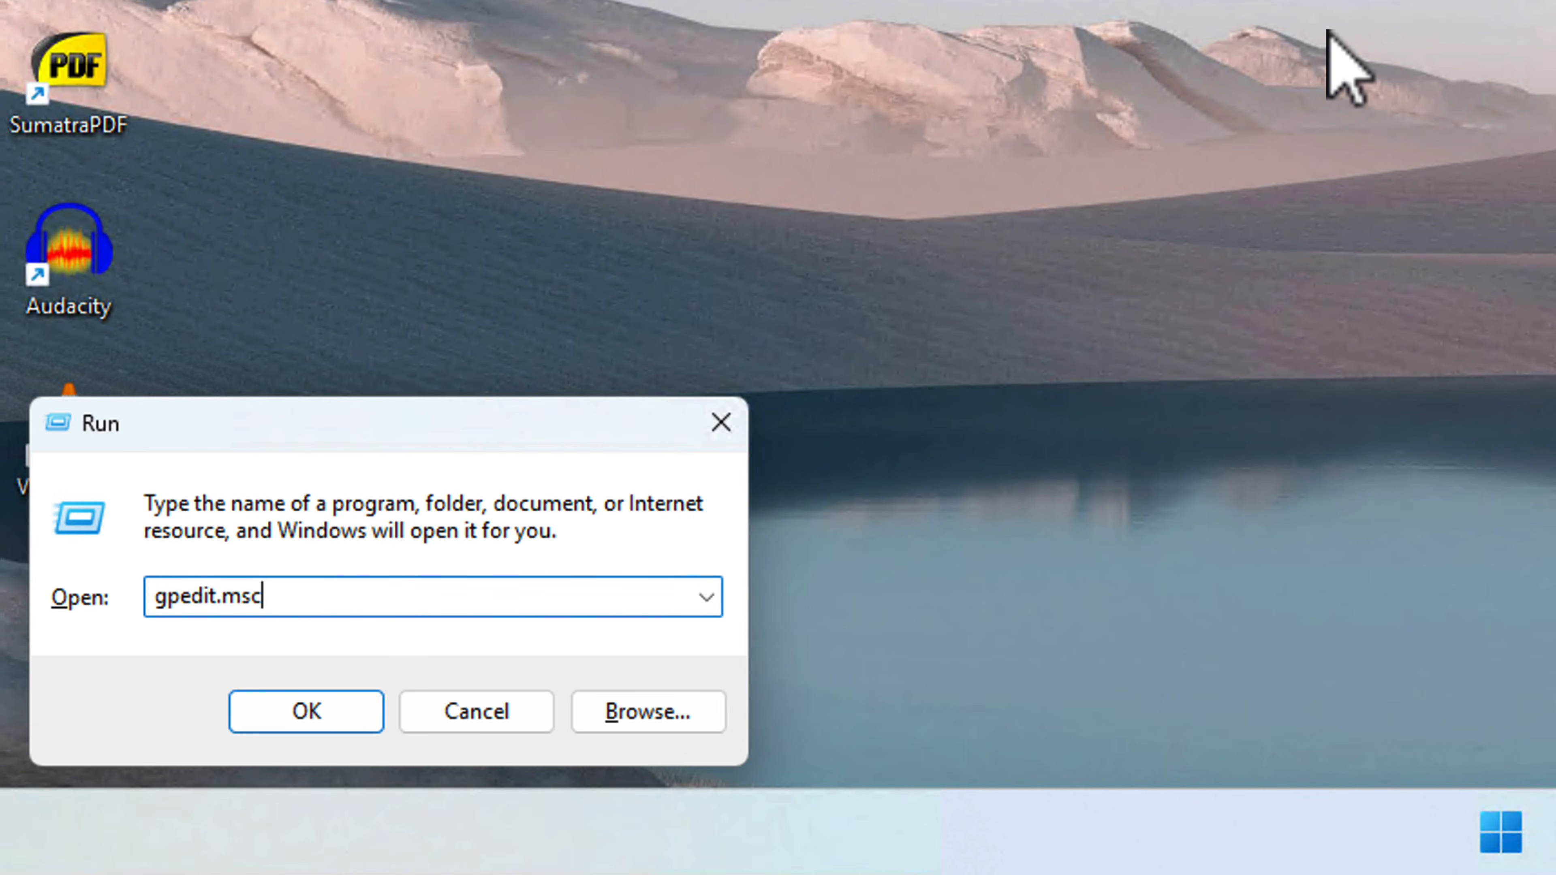
{"action": "key", "text": "Return"}
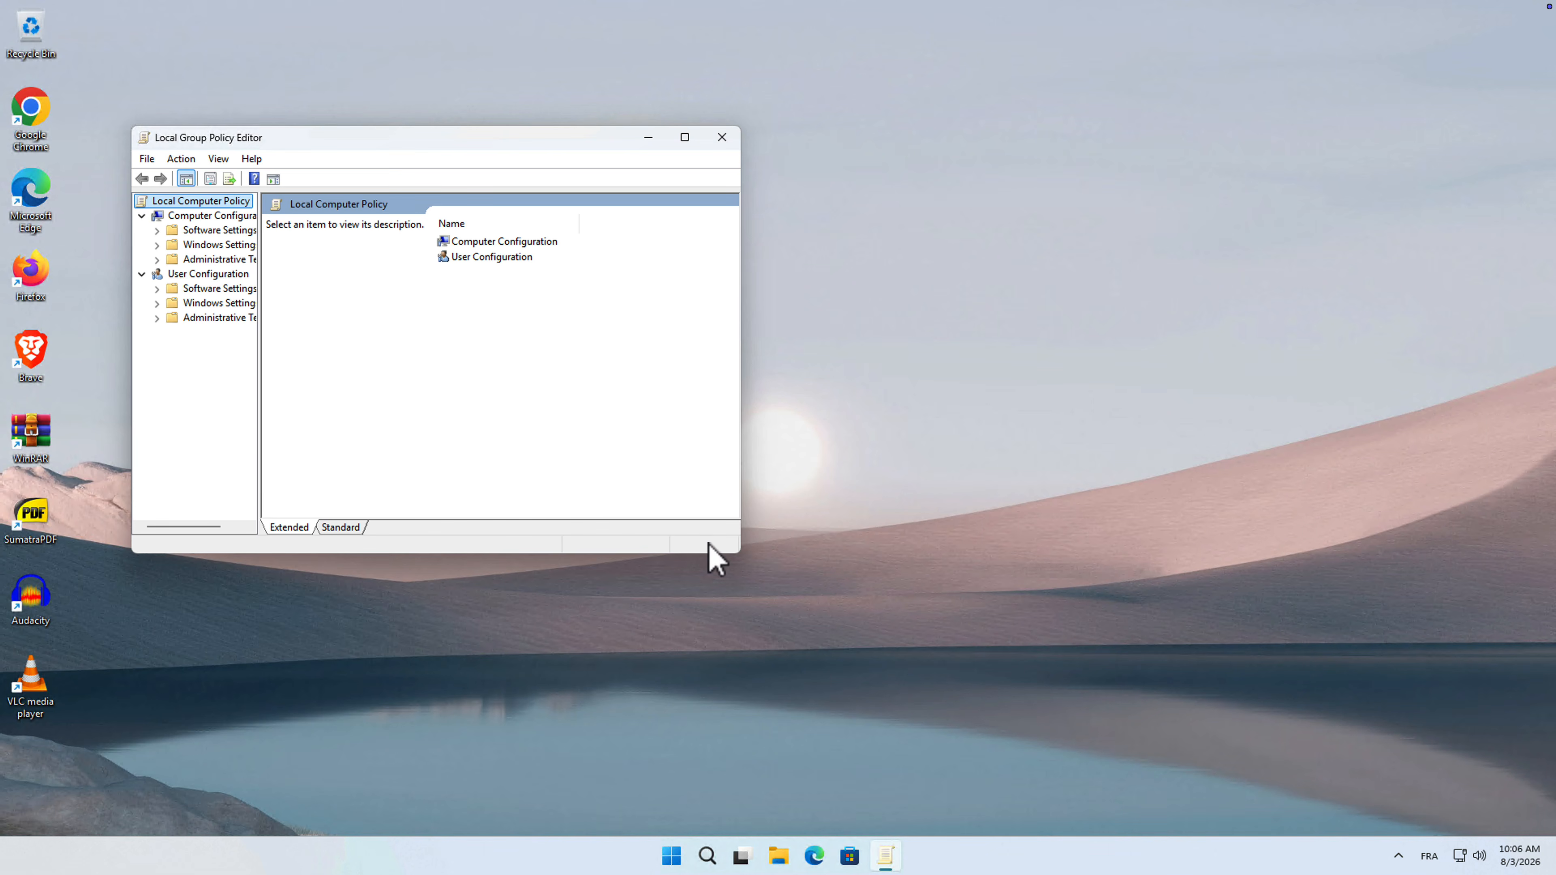
Enlarge the policy editor window, widen its tree pane to show full names, and select User Configuration.
{"action": "left_click_drag", "start_coordinate": [804, 597], "coordinate": [983, 678]}
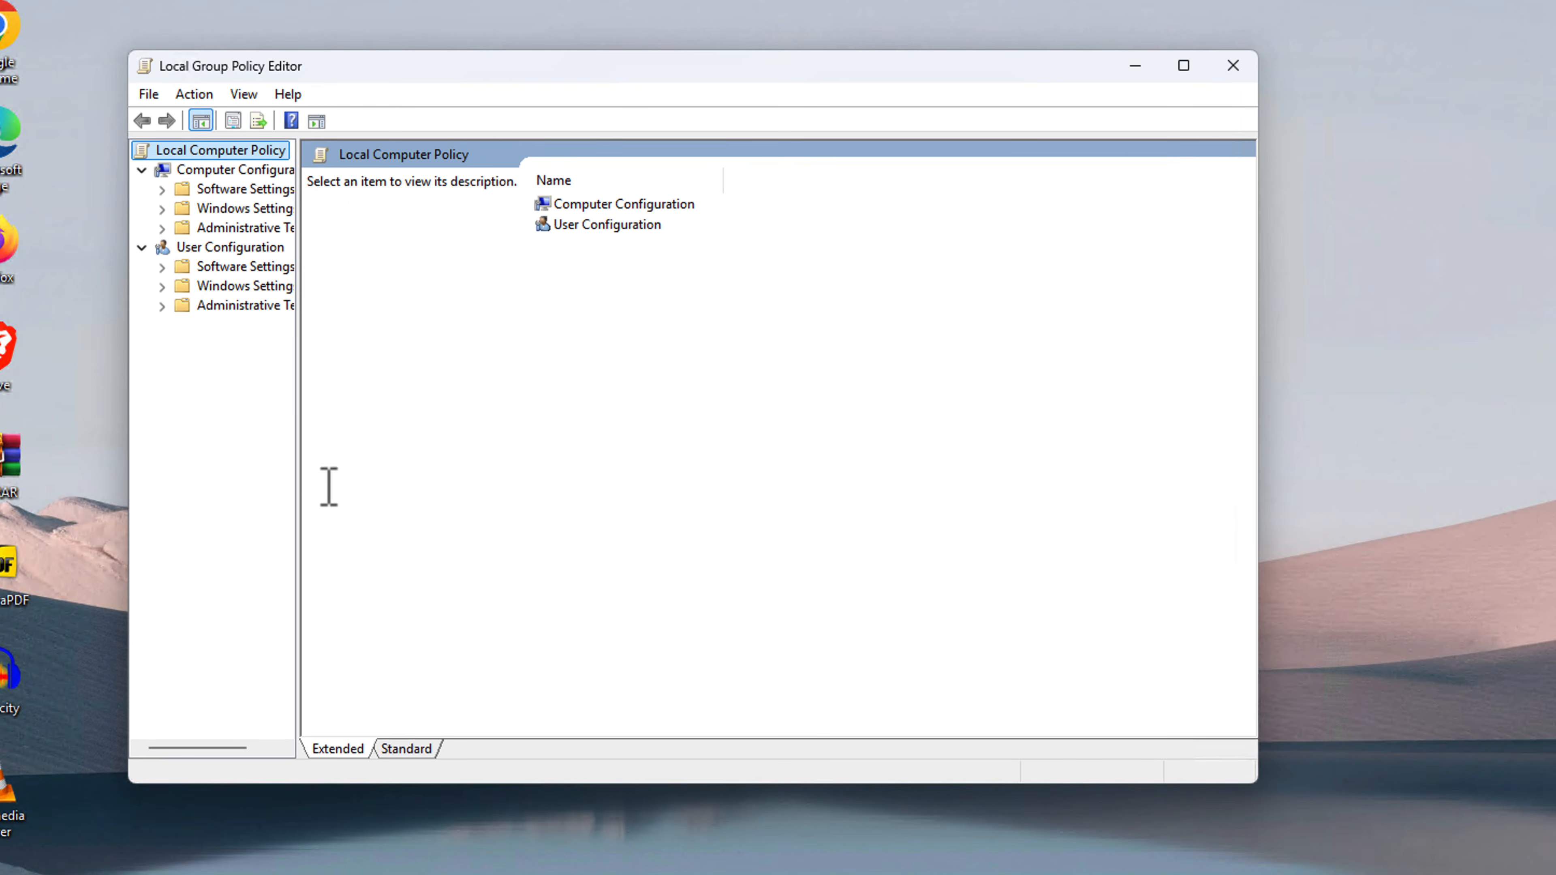
{"action": "left_click_drag", "start_coordinate": [299, 471], "coordinate": [442, 471]}
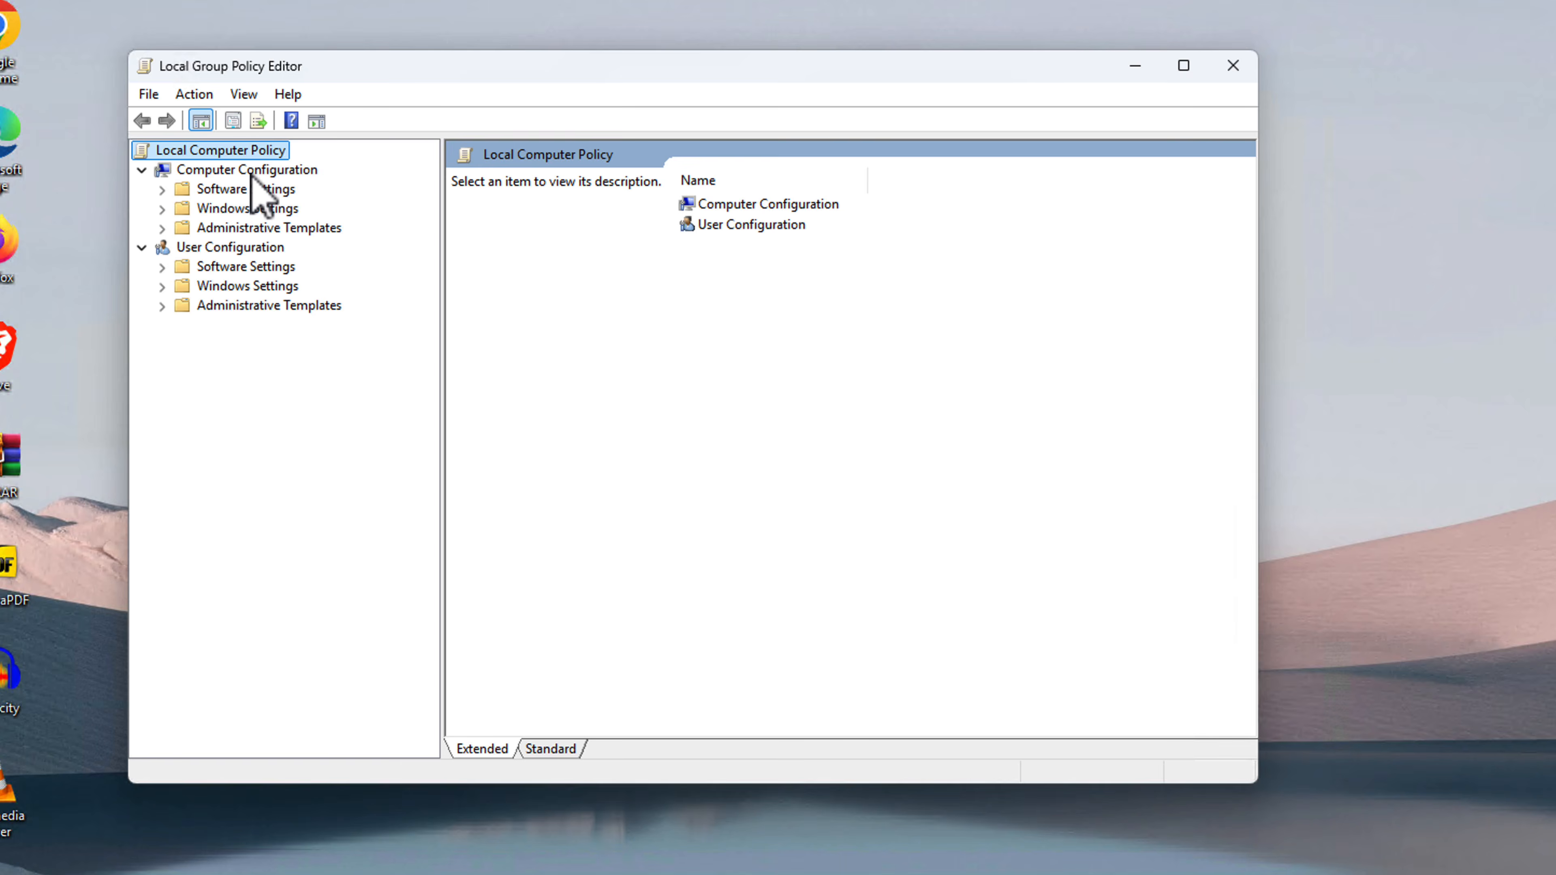
{"action": "left_click", "coordinate": [251, 171]}
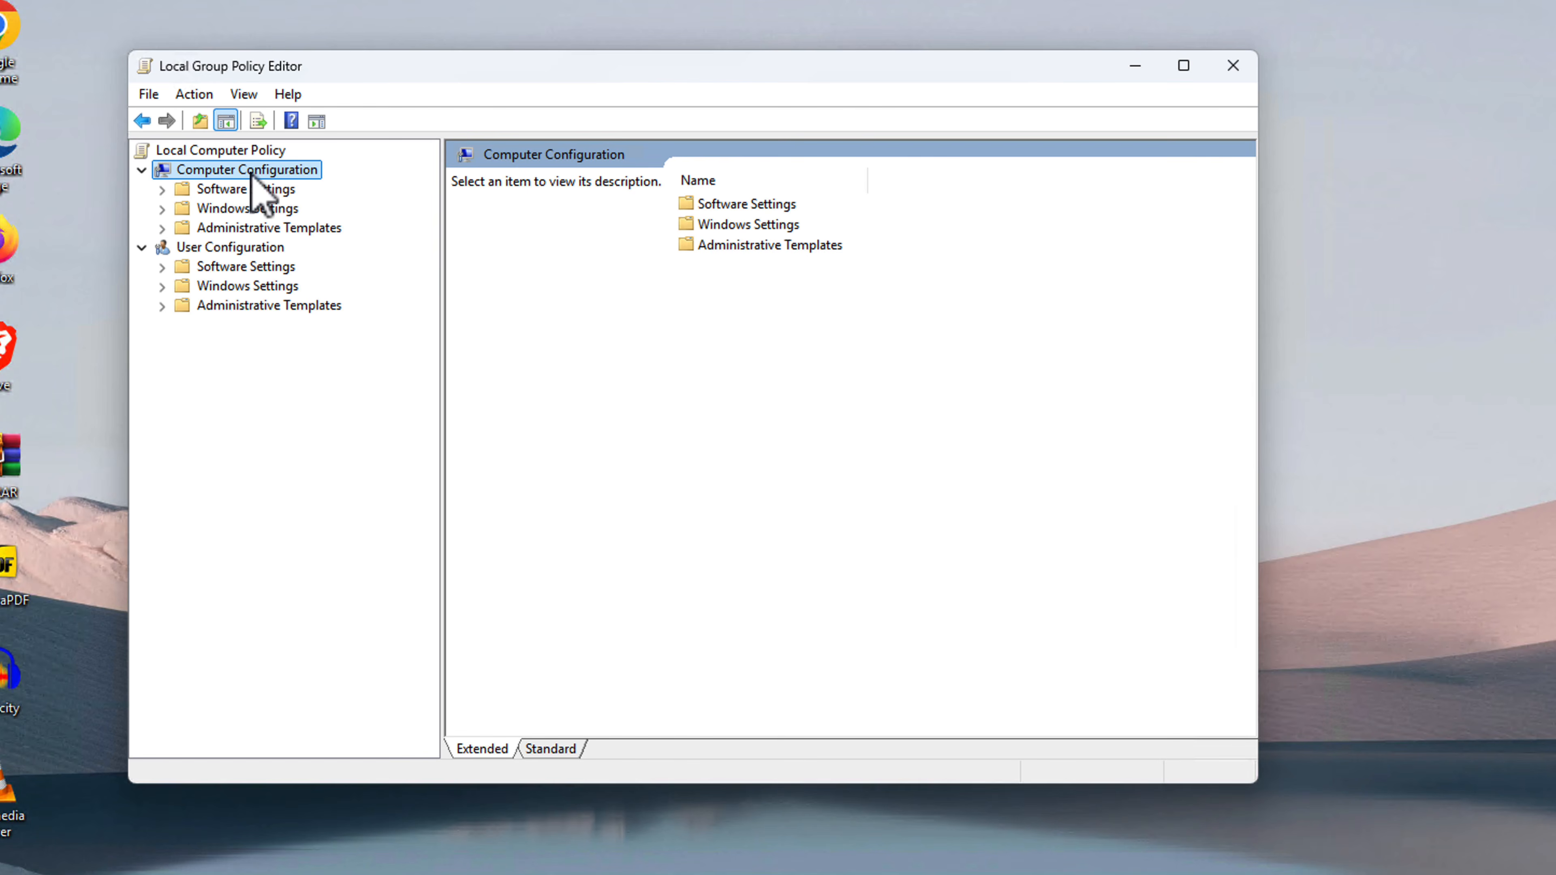
{"action": "left_click", "coordinate": [230, 249]}
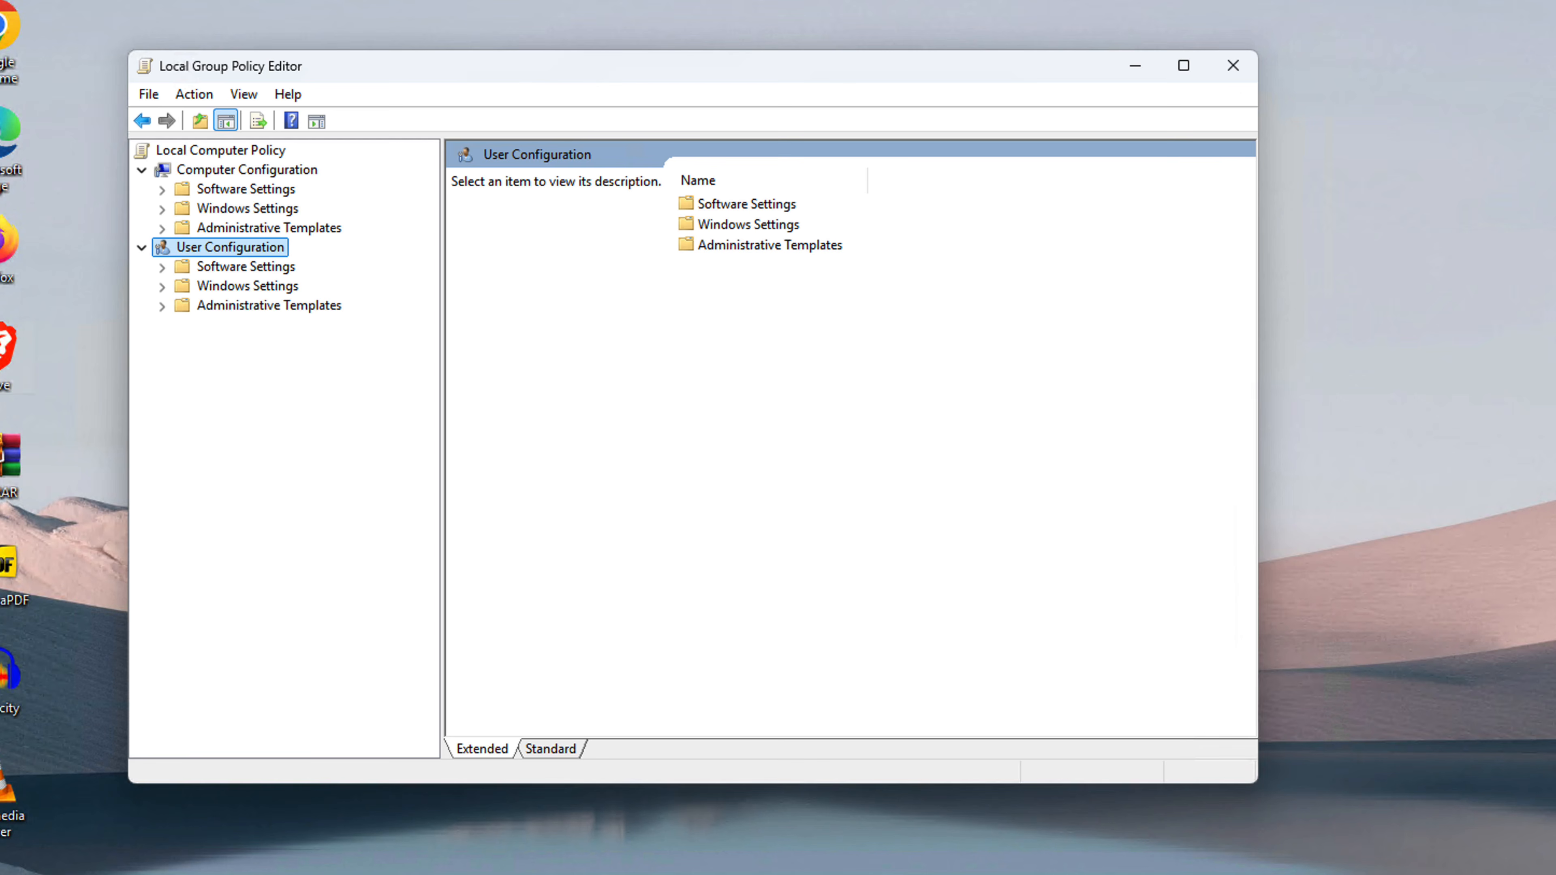
Switch to File Explorer, examine the folders on the Windows (C:) drive under This PC, and minimize the window.
{"action": "key", "text": "super+e"}
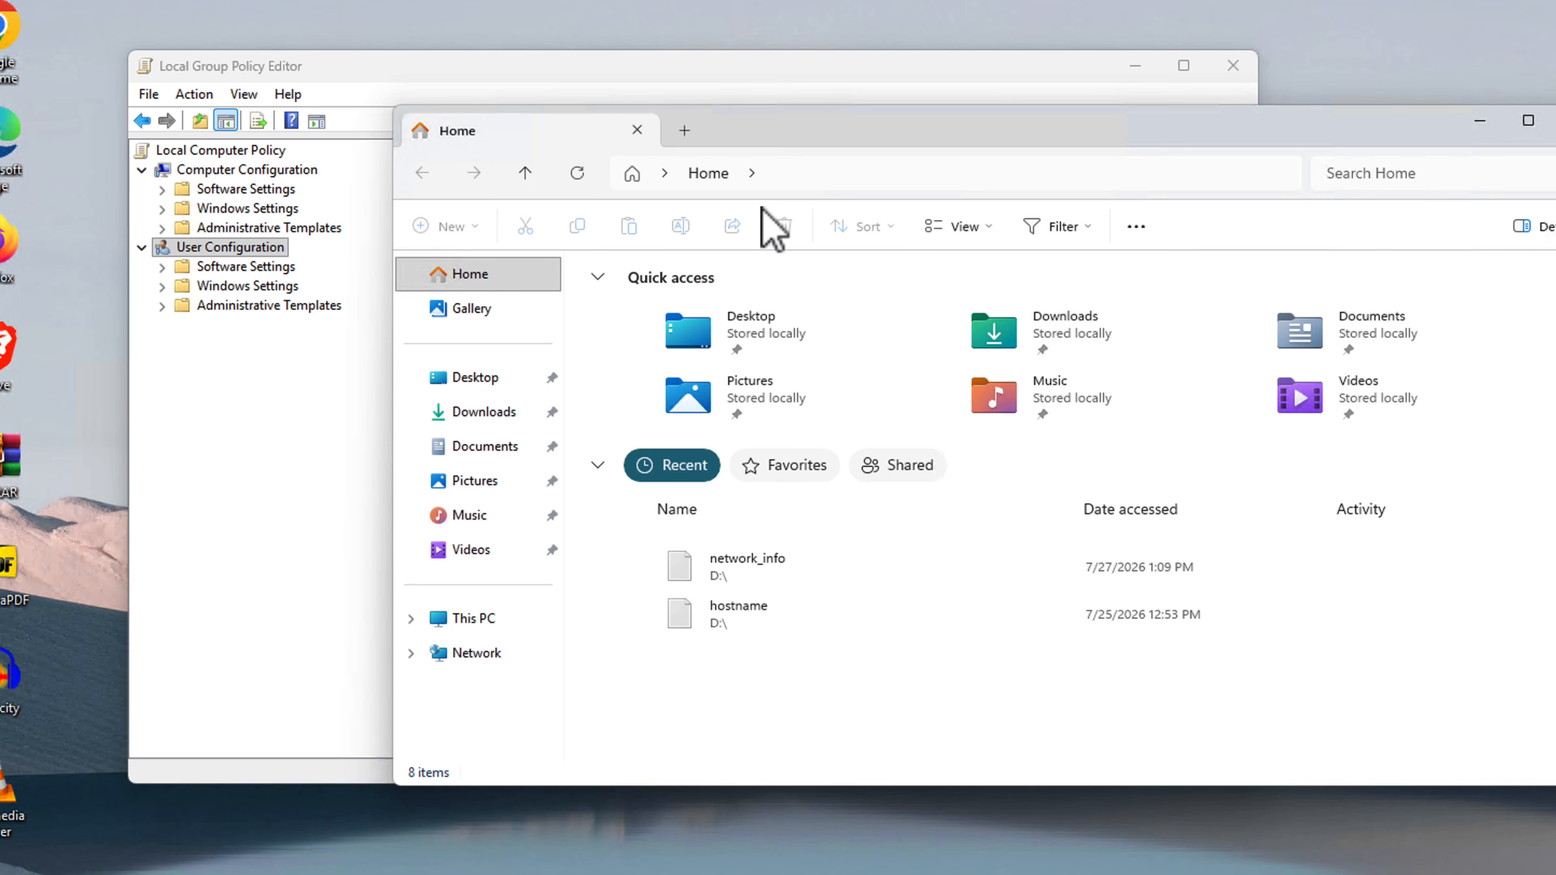
{"action": "left_click_drag", "start_coordinate": [983, 137], "coordinate": [858, 139]}
{"action": "left_click", "coordinate": [602, 599]}
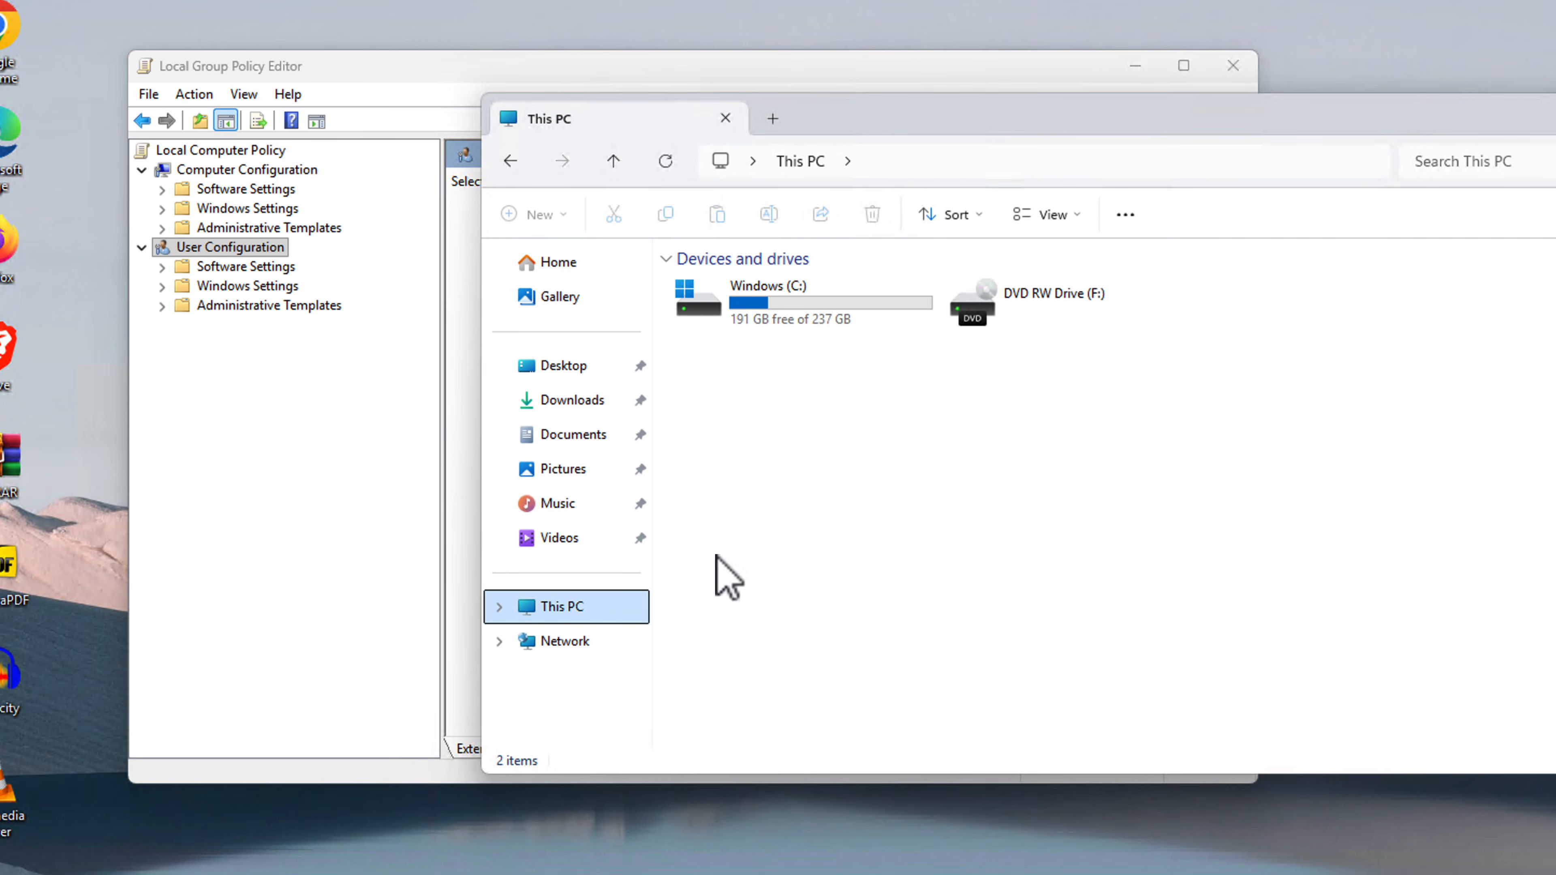
{"action": "double_click", "coordinate": [755, 316]}
{"action": "left_click_drag", "start_coordinate": [747, 427], "coordinate": [729, 271]}
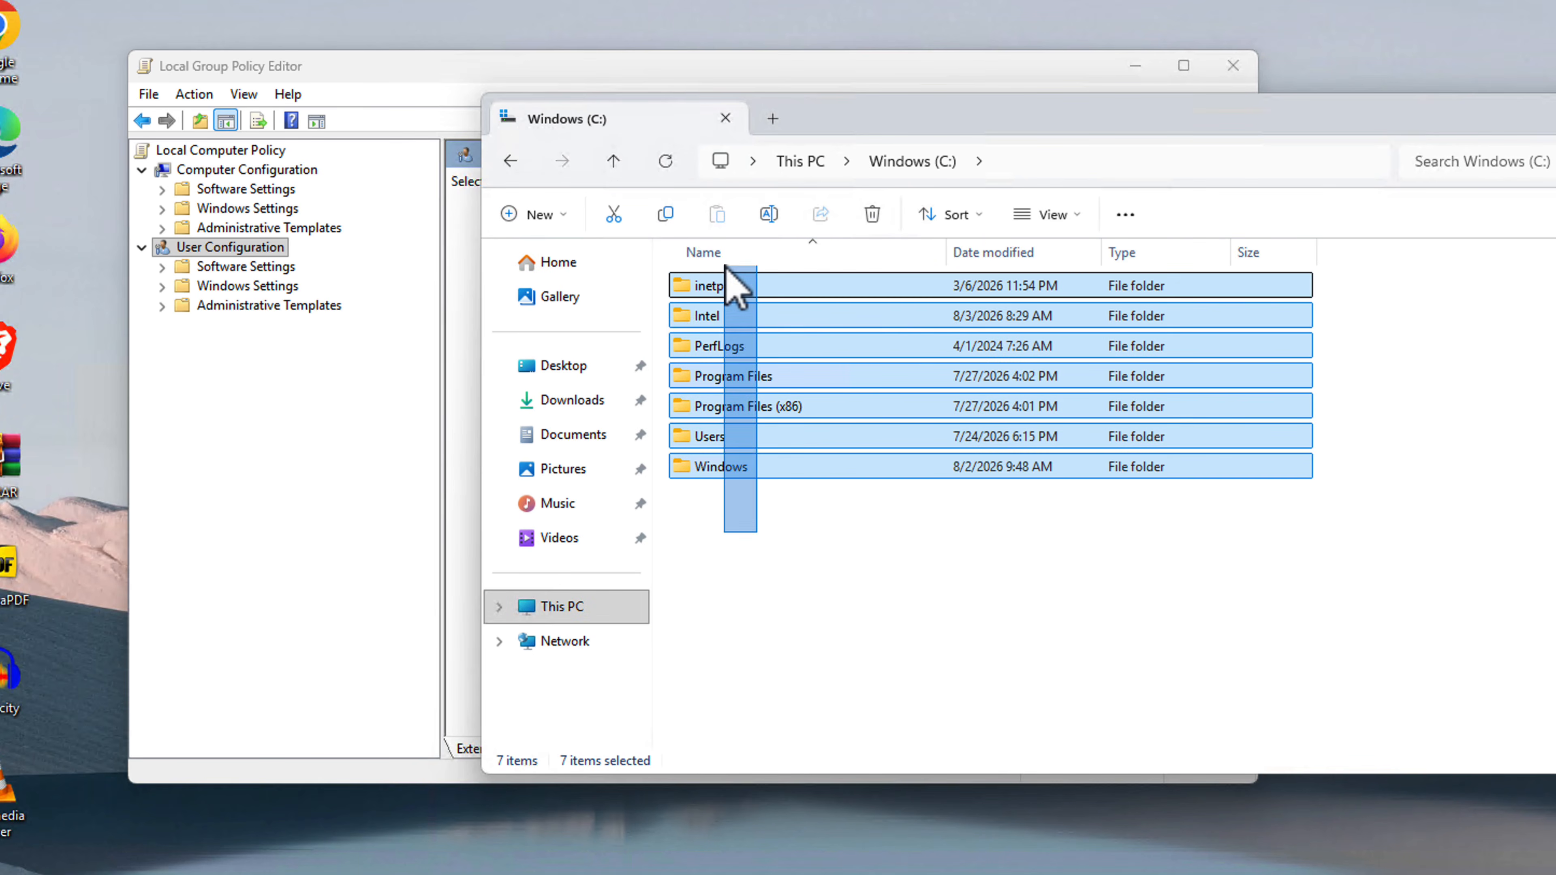
{"action": "left_click", "coordinate": [760, 561]}
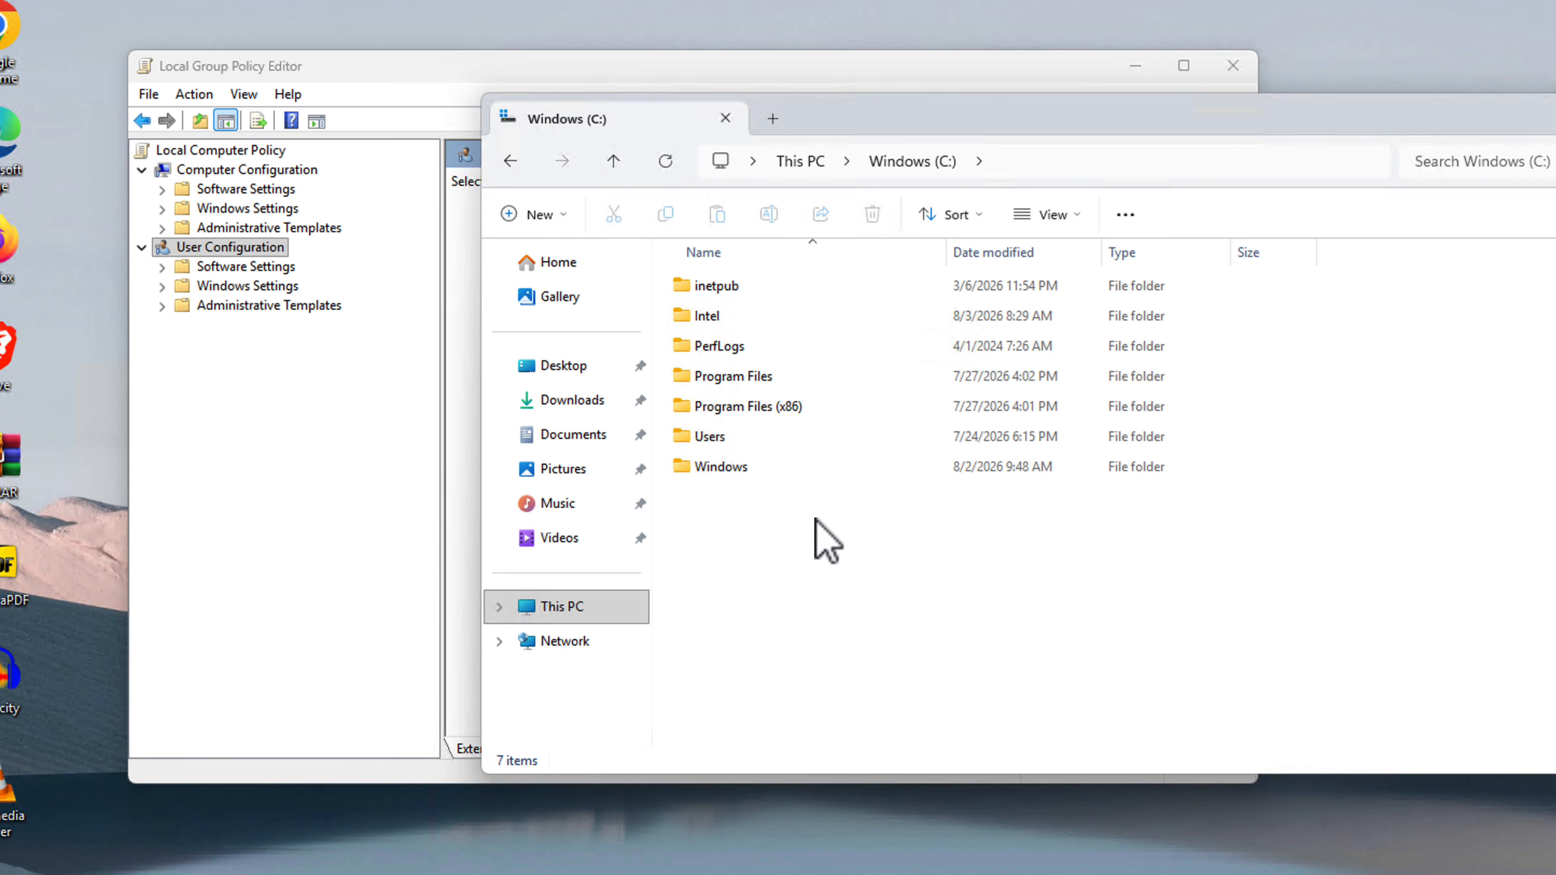
{"action": "left_click", "coordinate": [1554, 114]}
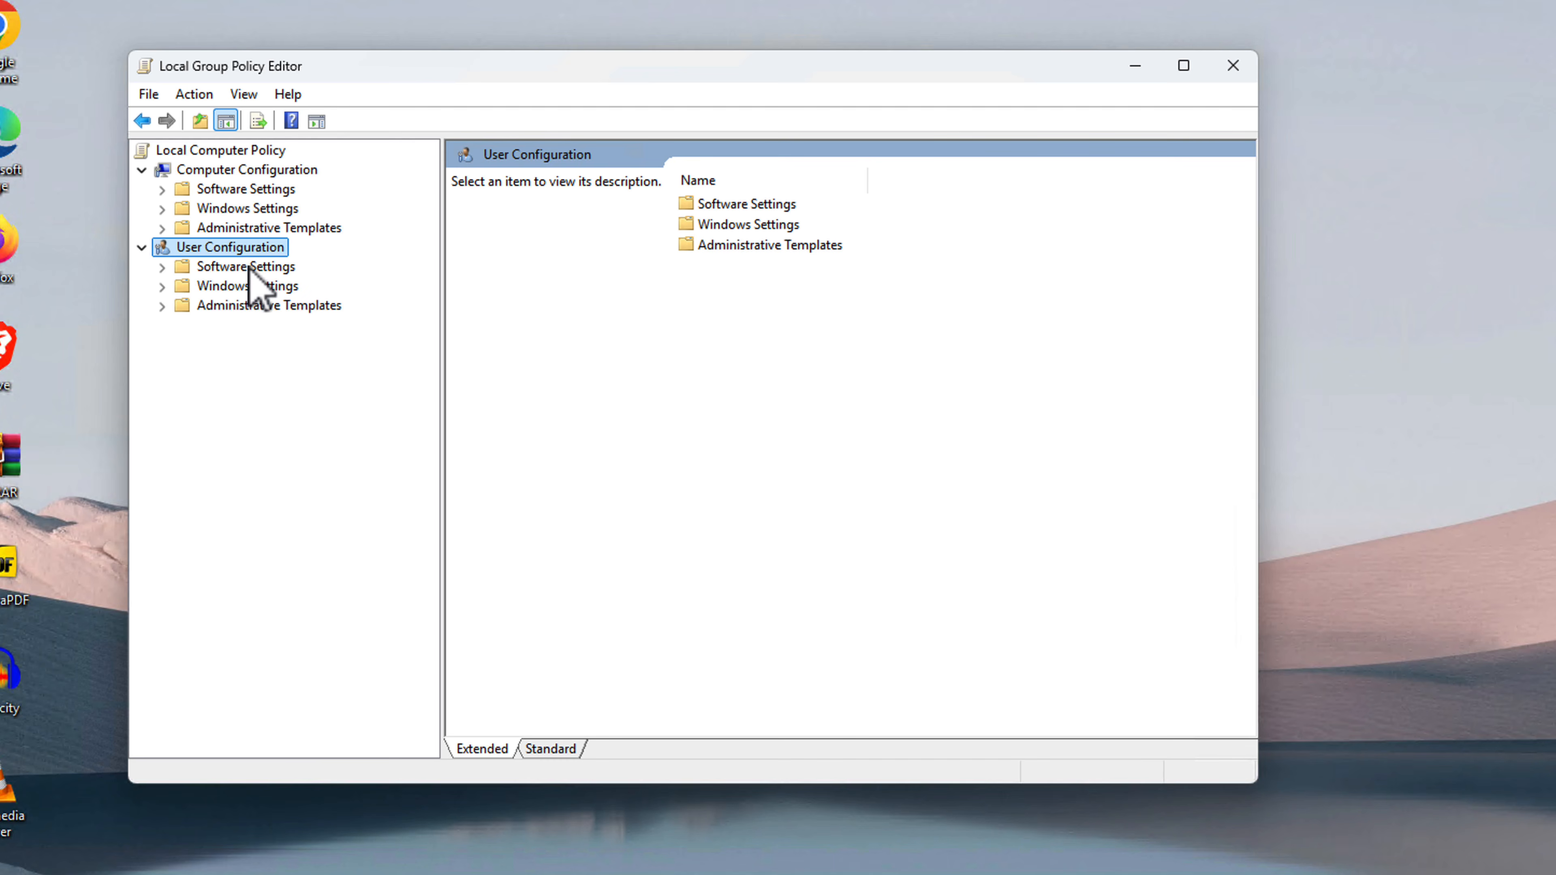
Display the File Explorer policies in User Configuration's Administrative Templates, Windows Components, and select "Hide these specified drives in My Computer".
{"action": "left_click", "coordinate": [161, 305]}
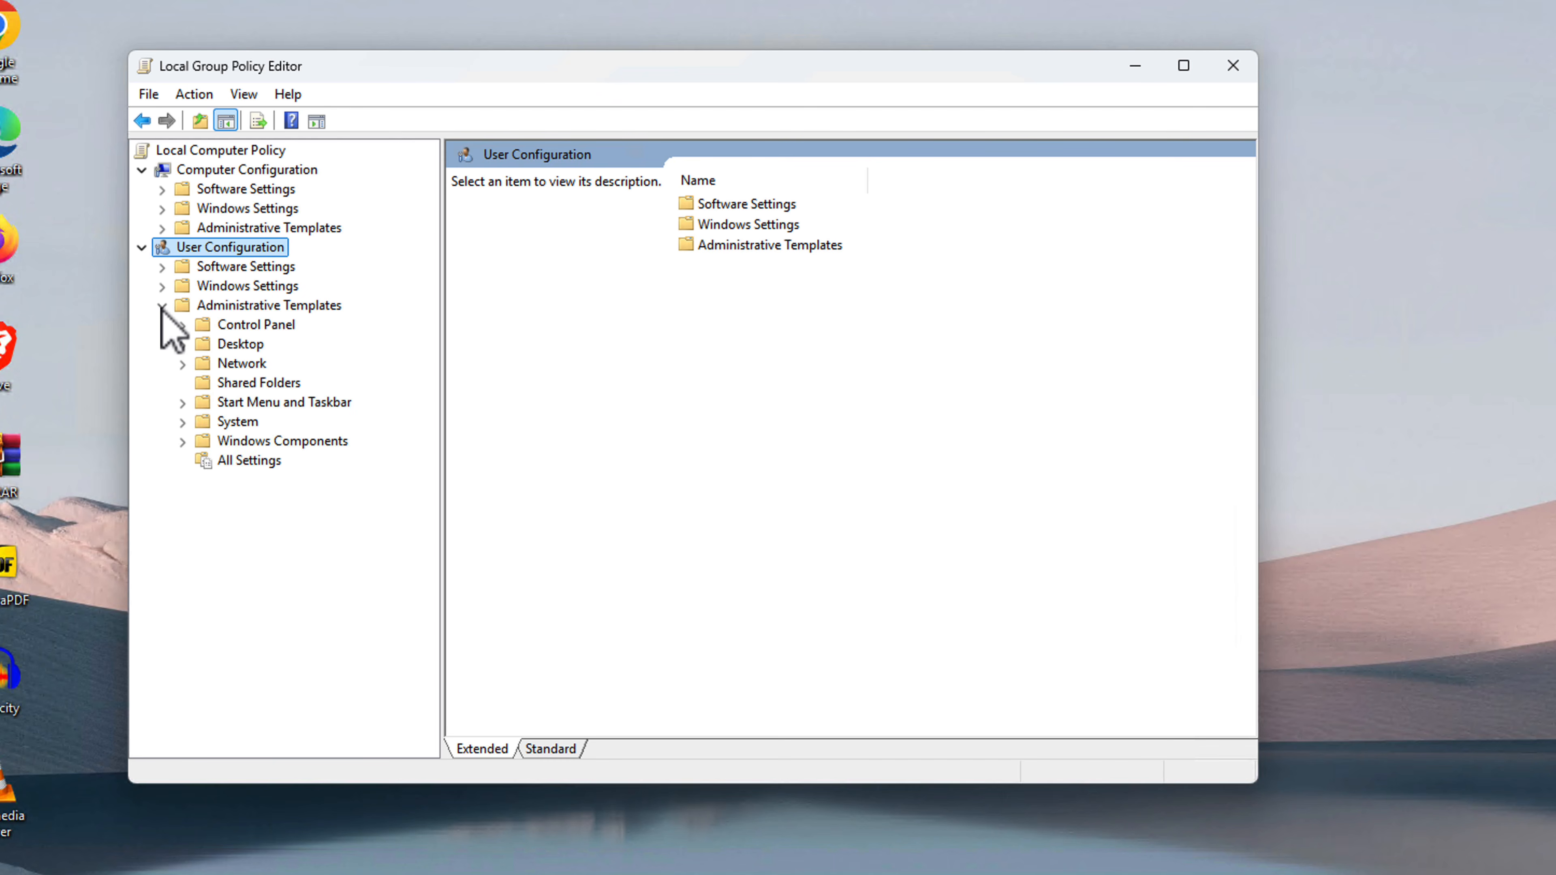
{"action": "left_click", "coordinate": [184, 442]}
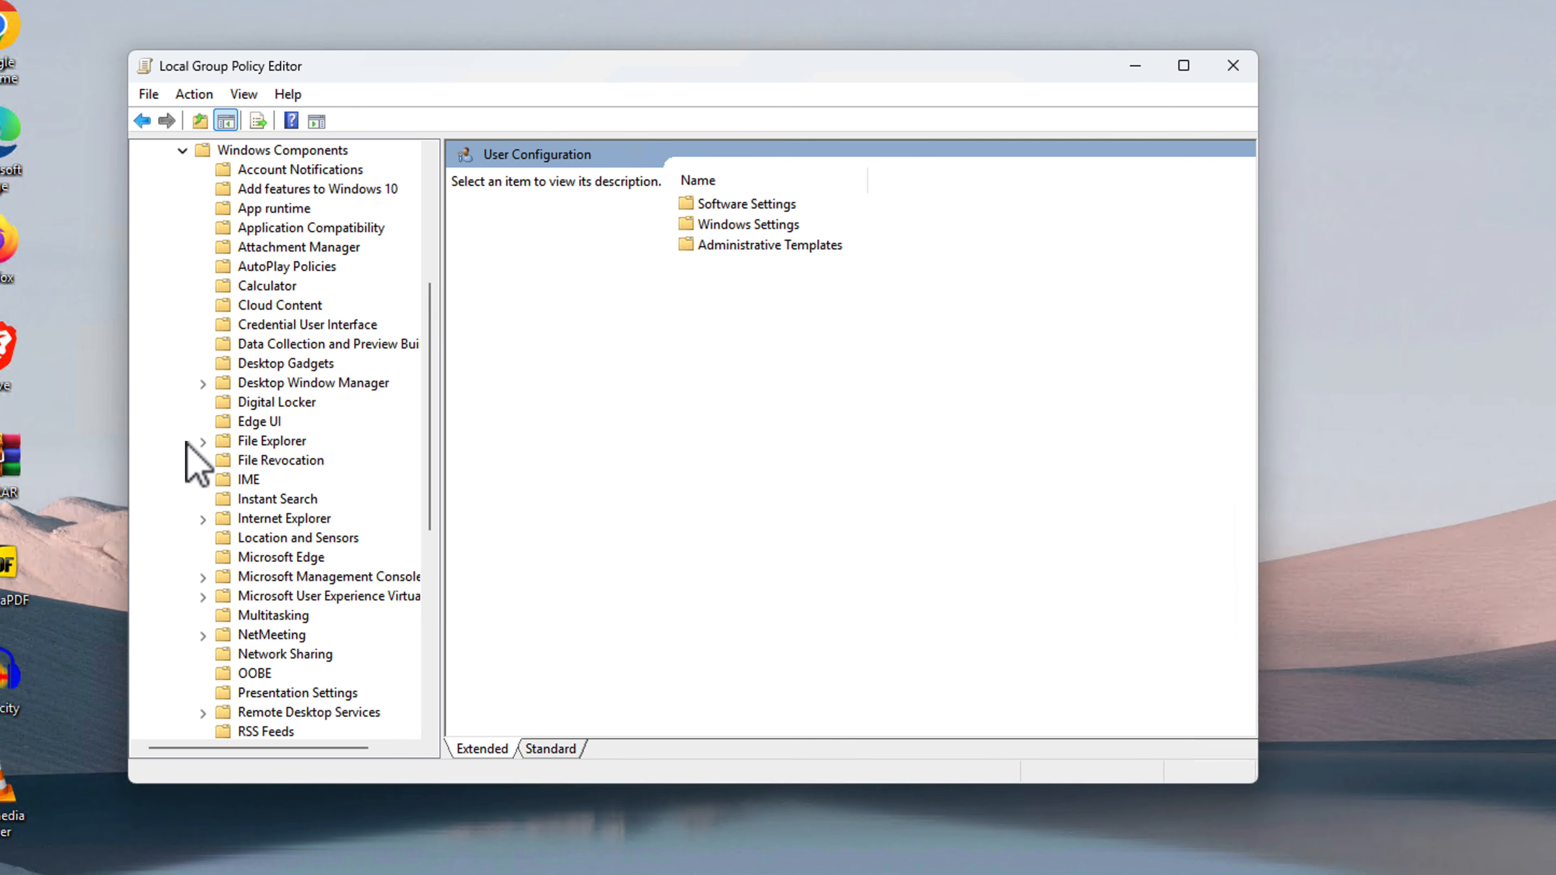
{"action": "left_click", "coordinate": [257, 443]}
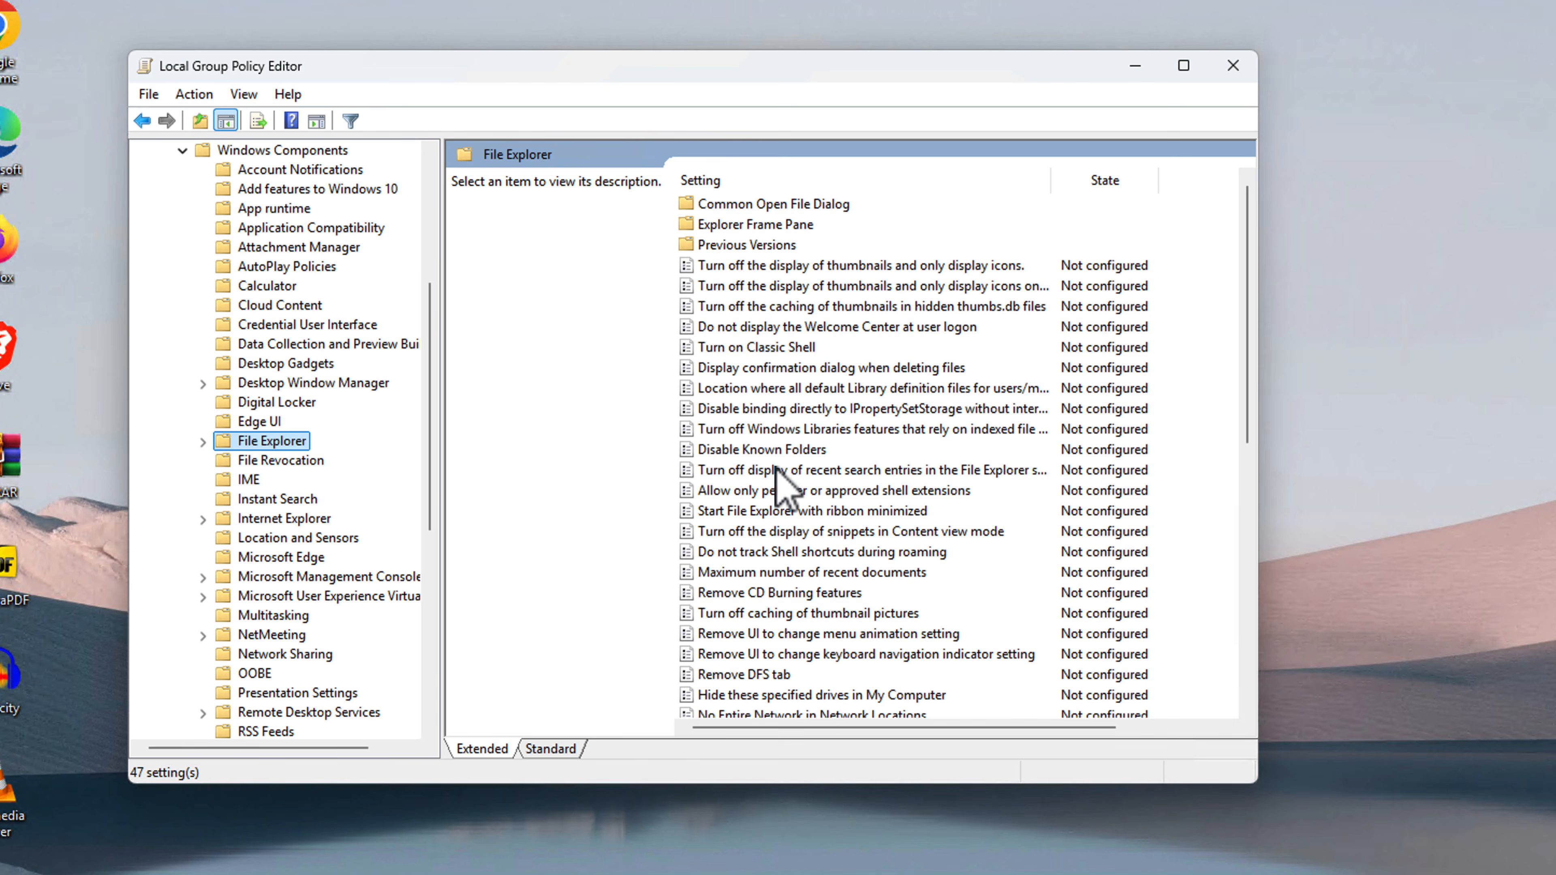
{"action": "left_click", "coordinate": [777, 511]}
{"action": "left_click", "coordinate": [821, 695]}
{"action": "scroll", "coordinate": [836, 539], "scroll_direction": "down", "scroll_amount": 5}
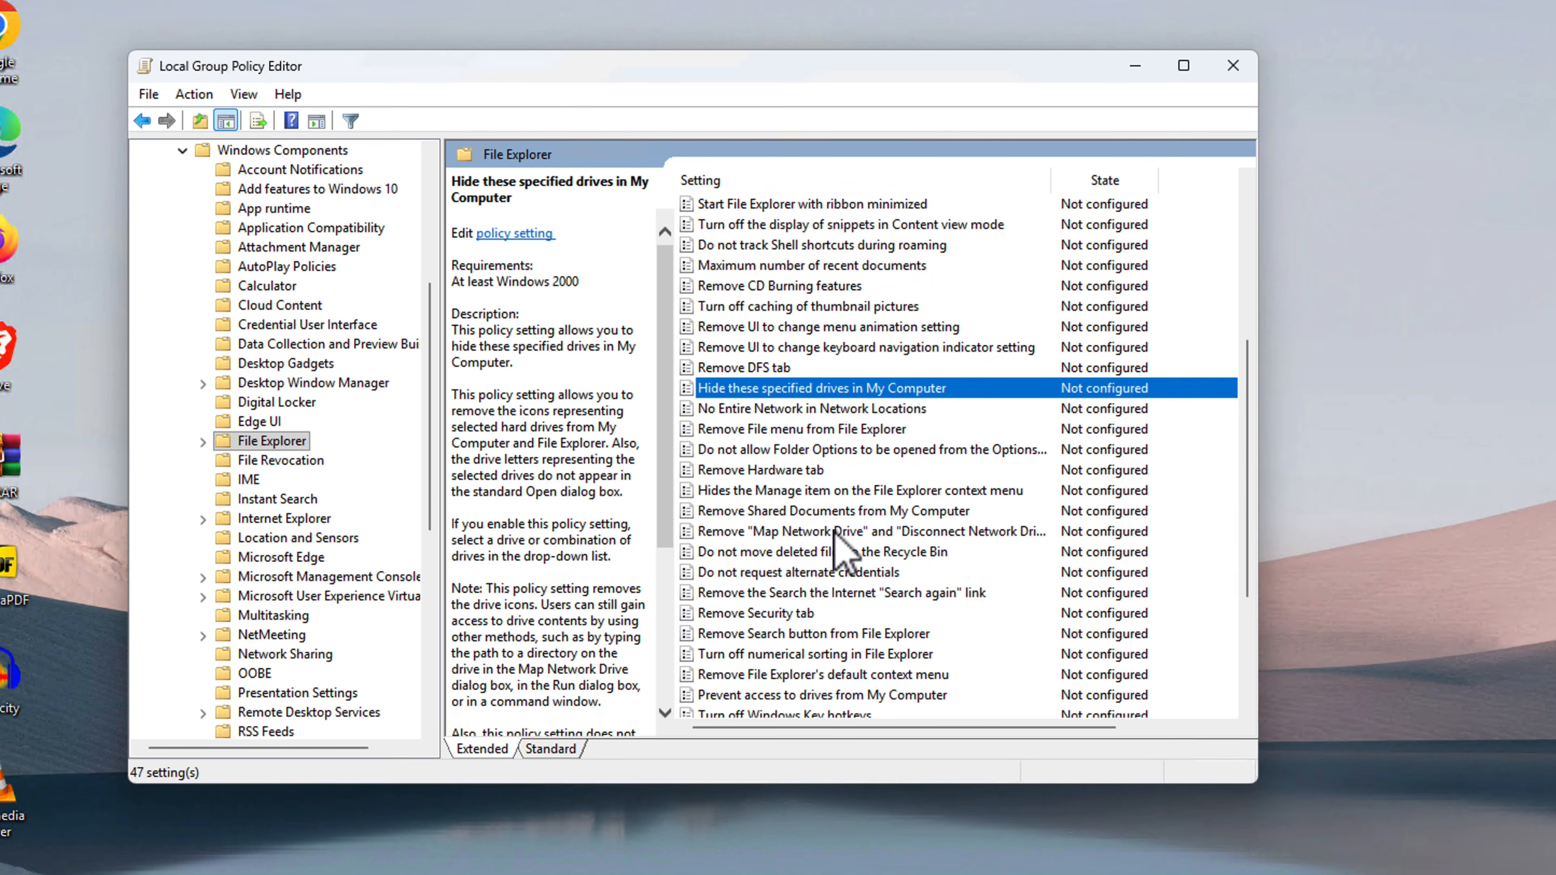
Enable the "Hide these specified drives in My Computer" policy with the "Restrict C drive only" combination and apply it.
{"action": "double_click", "coordinate": [810, 392]}
{"action": "left_click_drag", "start_coordinate": [282, 9], "coordinate": [640, 66]}
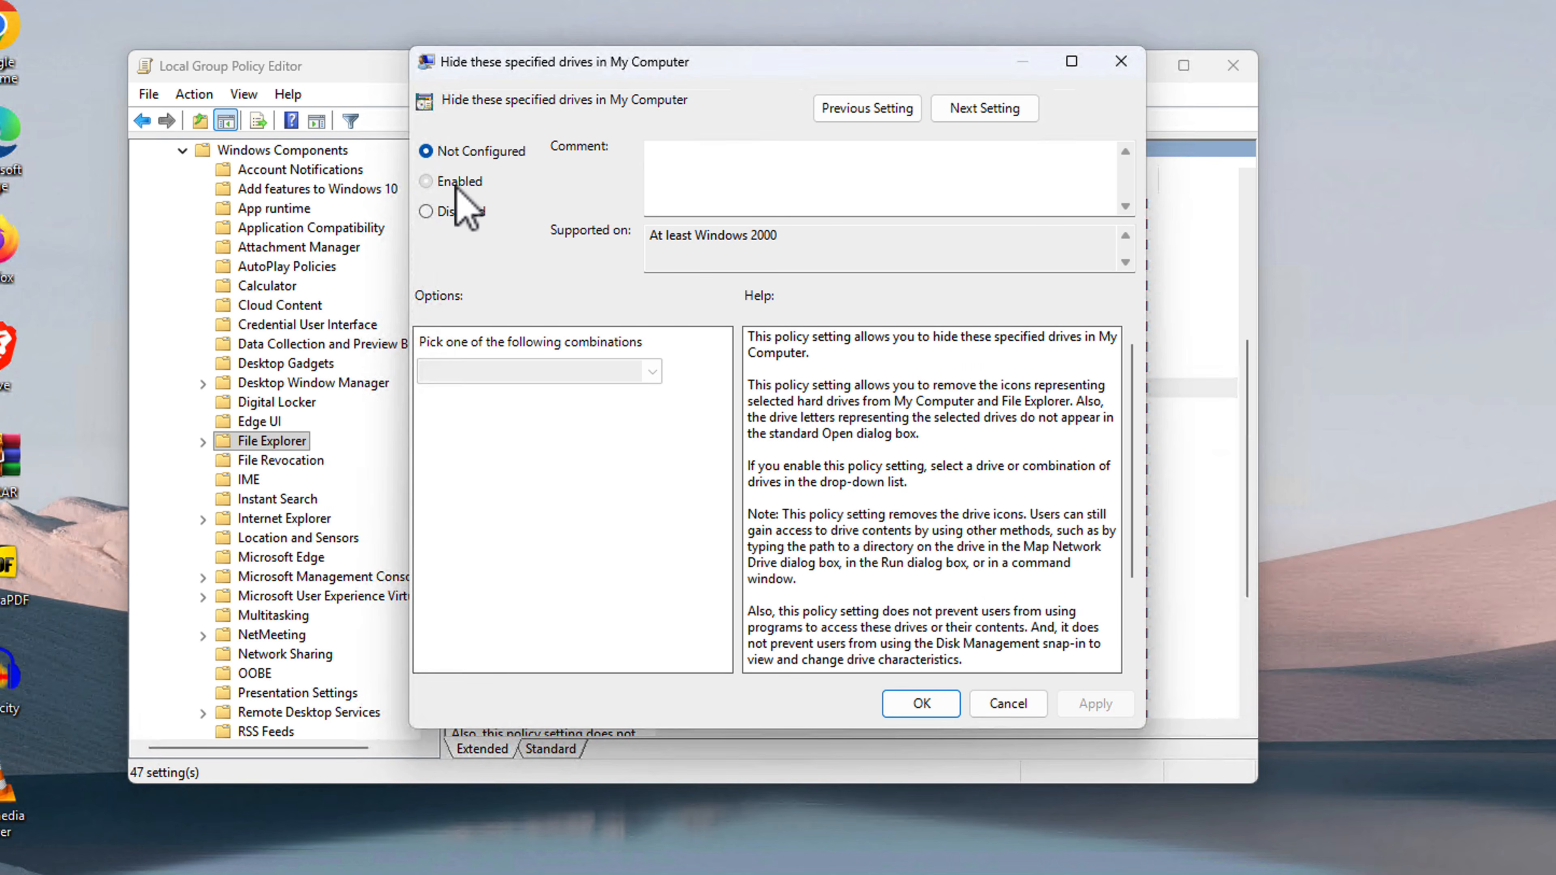
{"action": "left_click", "coordinate": [474, 184]}
{"action": "left_click", "coordinate": [653, 372]}
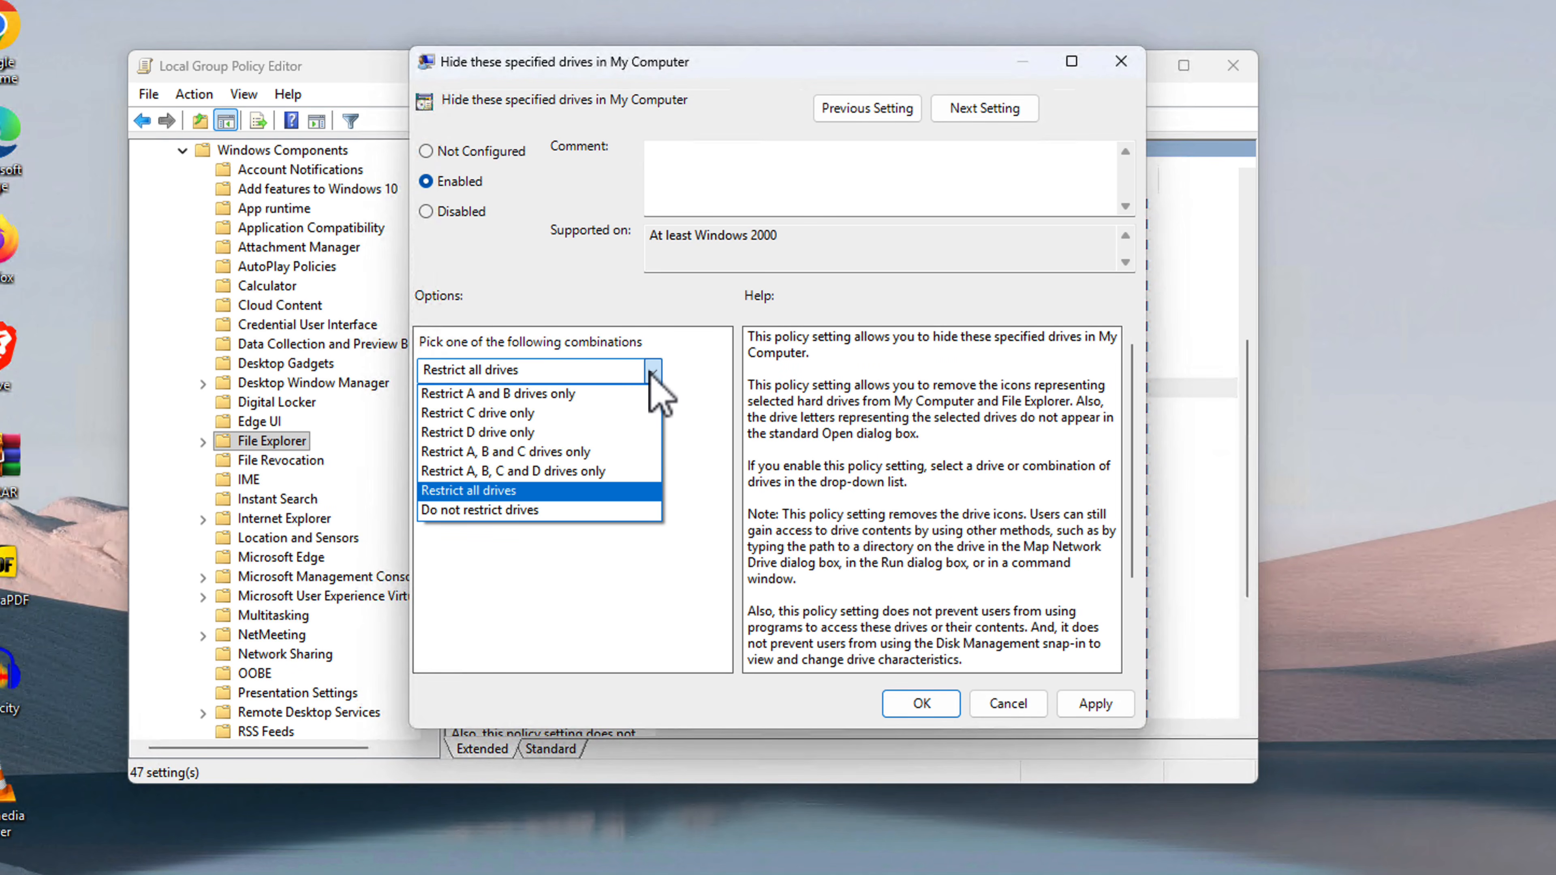
{"action": "left_click", "coordinate": [532, 414]}
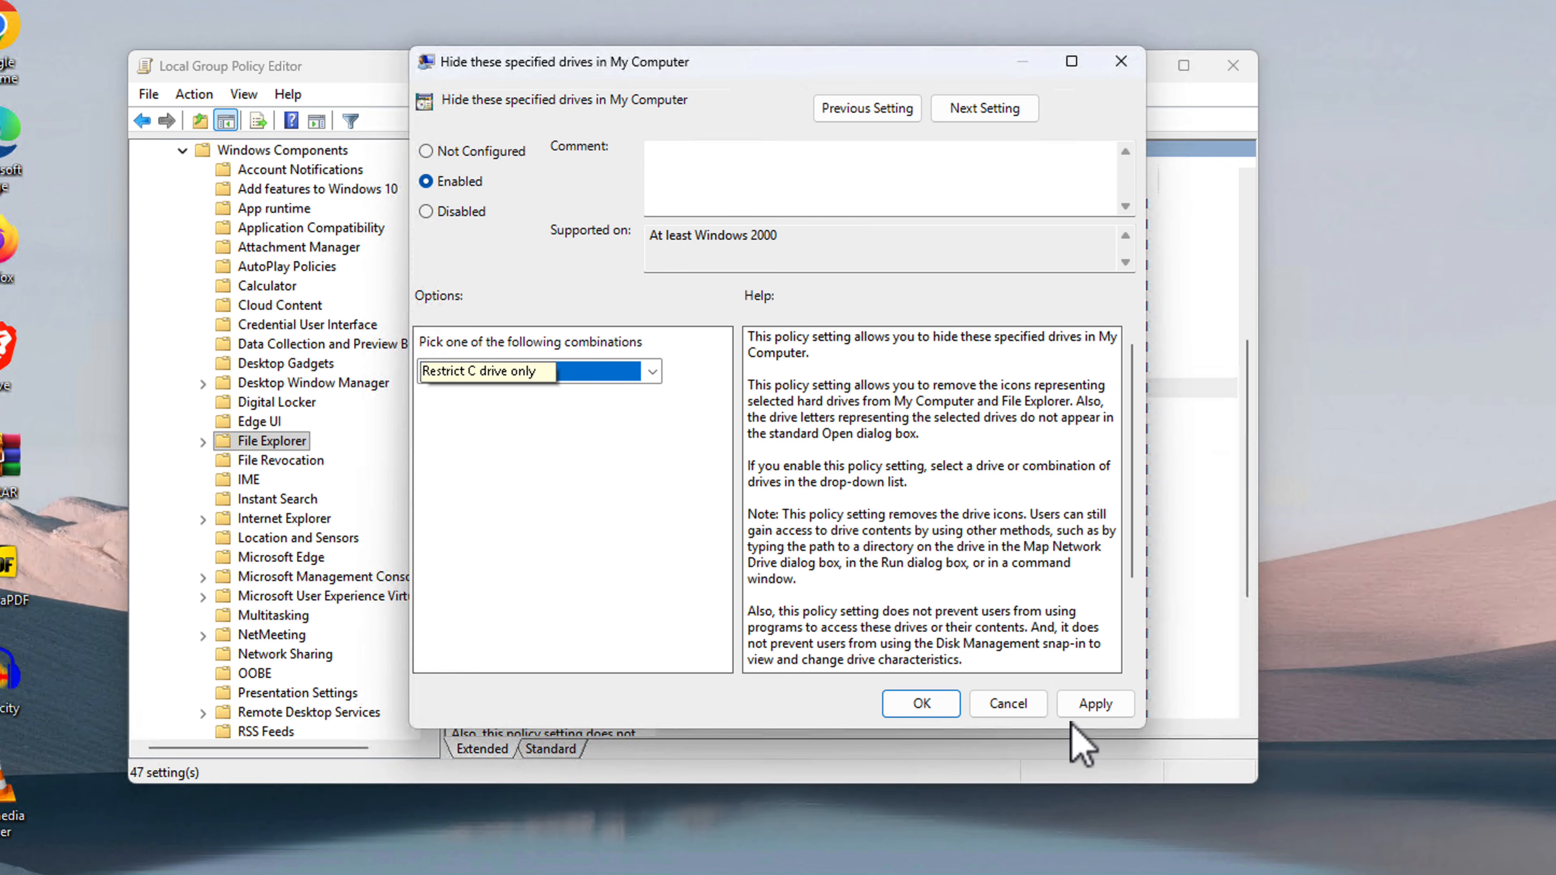
{"action": "left_click", "coordinate": [1102, 708]}
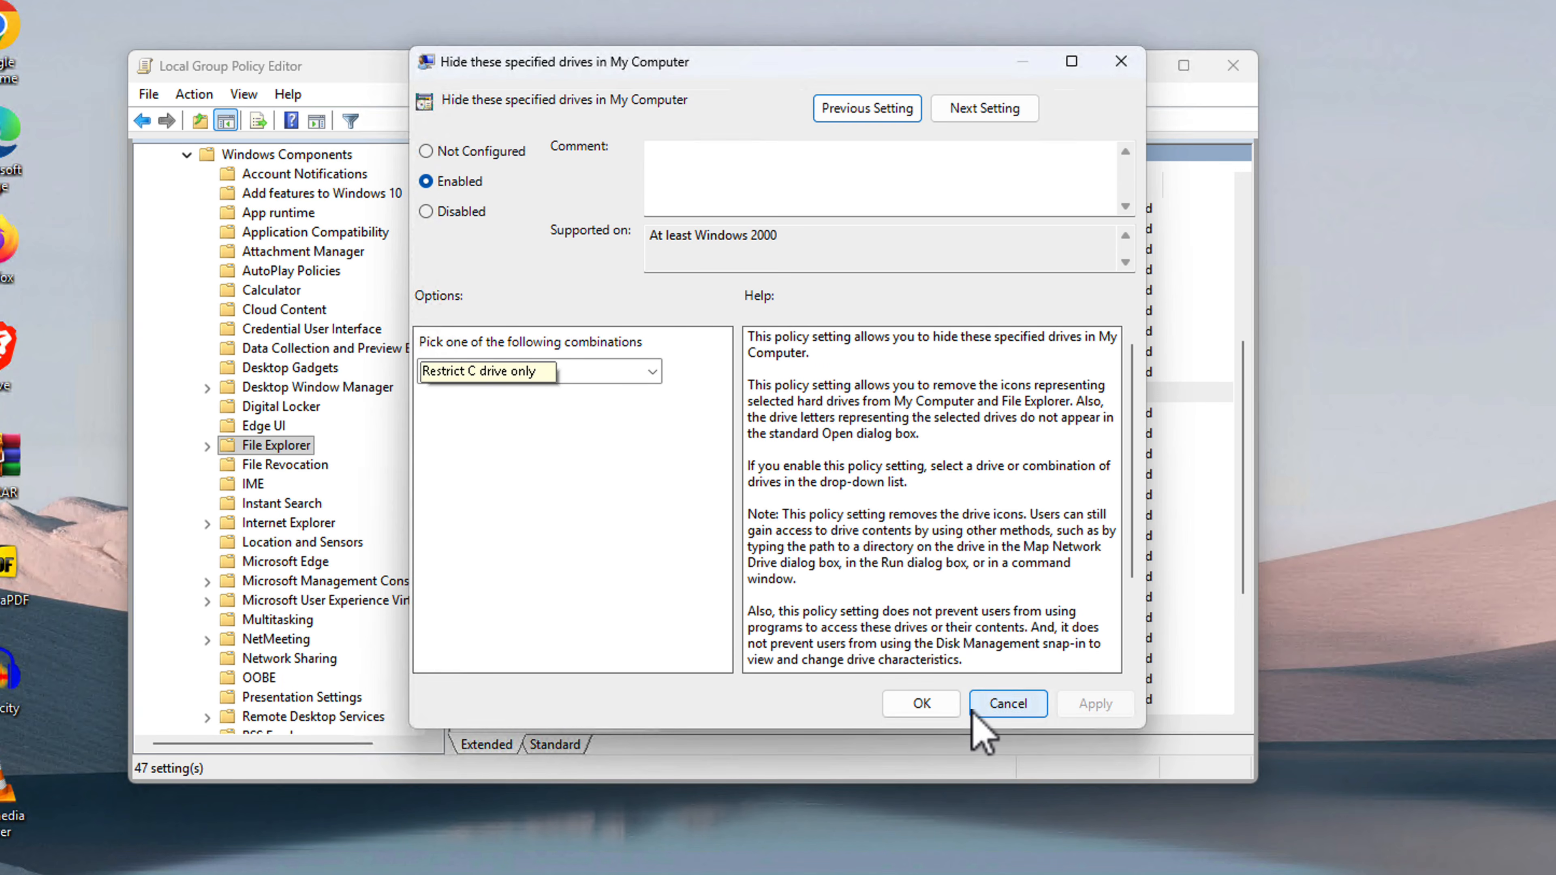
{"action": "left_click", "coordinate": [922, 705]}
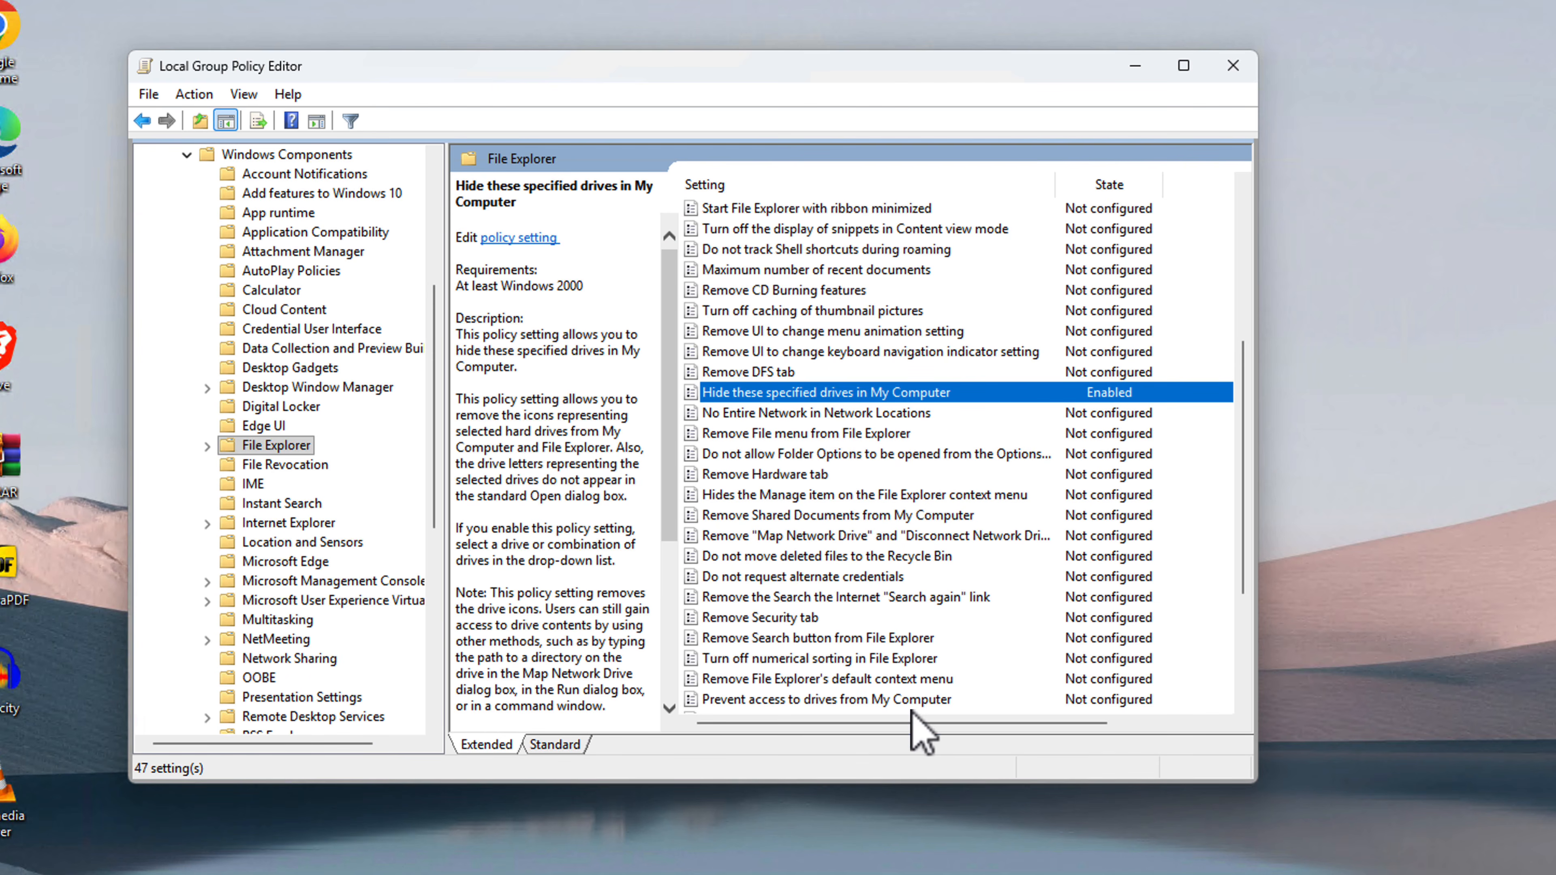
Open Command Prompt as administrator and force a policy refresh with gpupdate /force.
{"action": "key", "text": "super"}
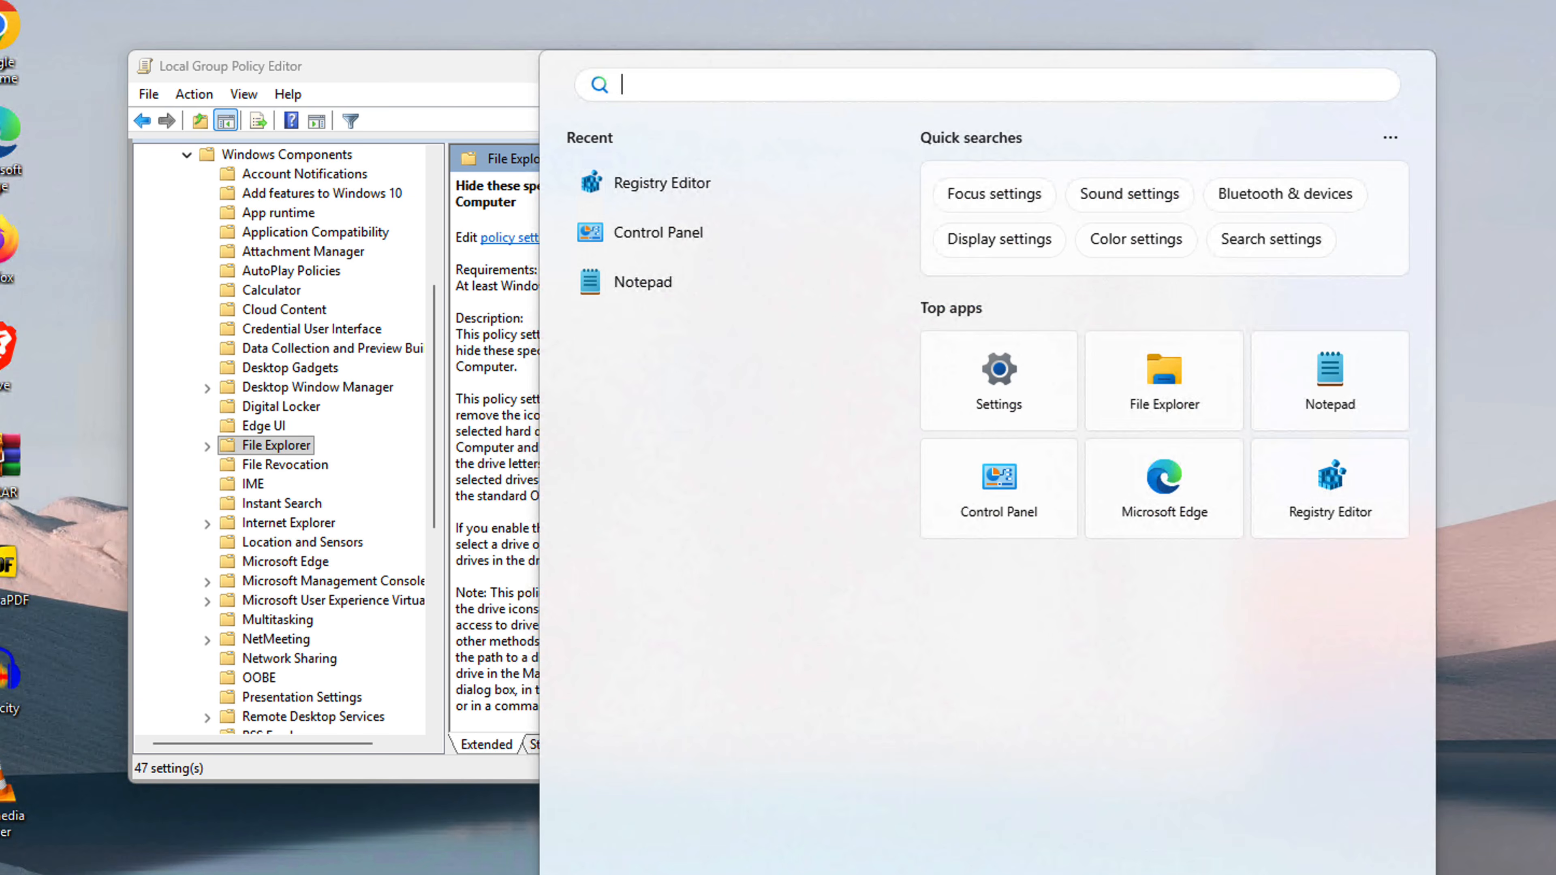
{"action": "type", "text": "cmd"}
{"action": "left_click", "coordinate": [1042, 452]}
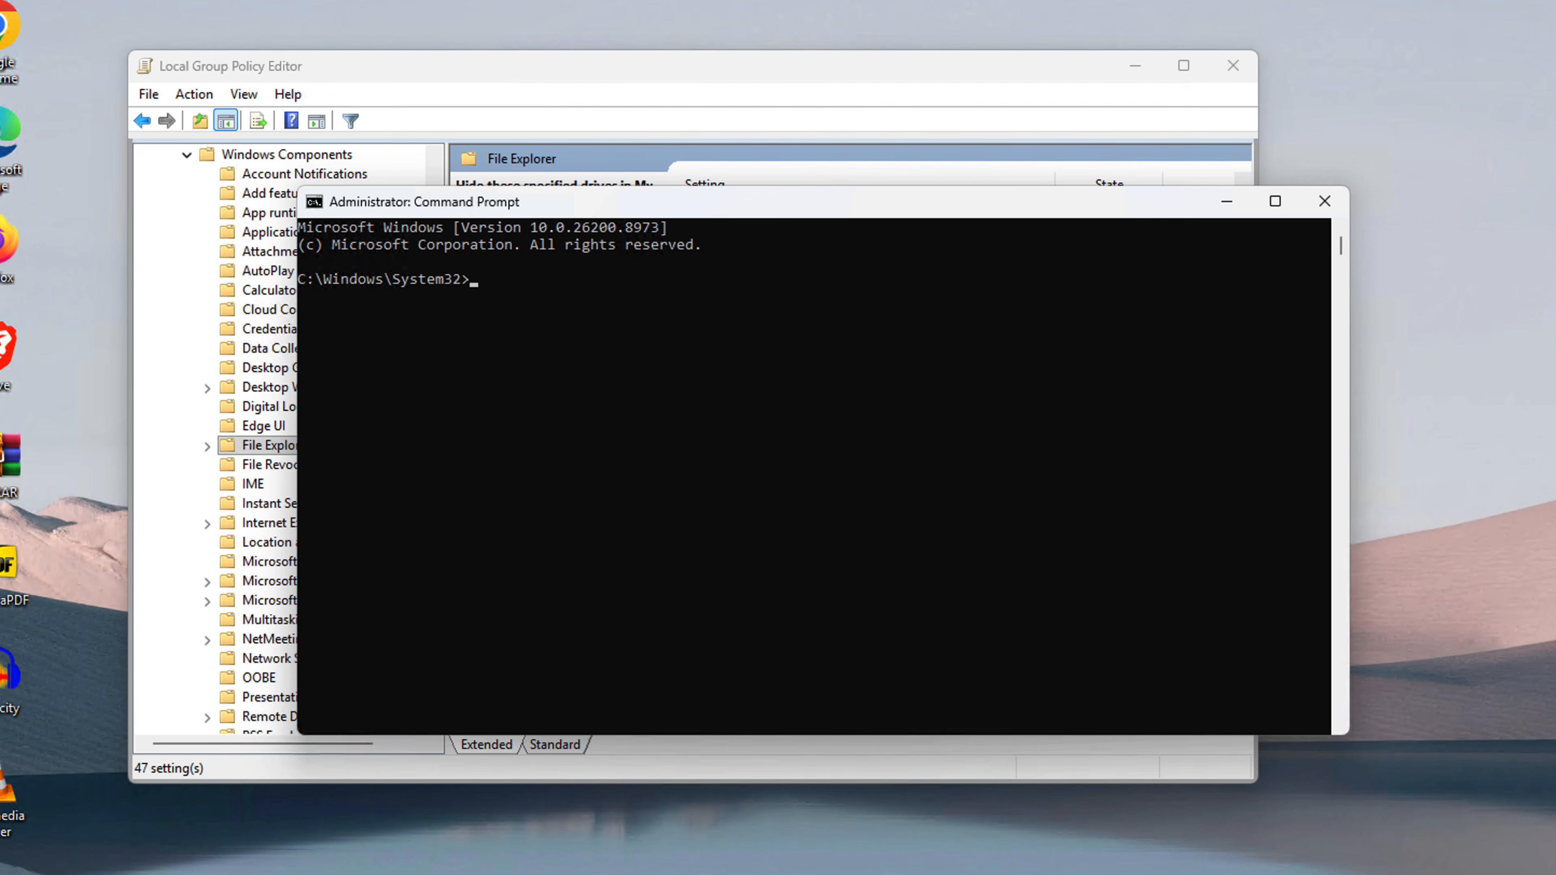
{"action": "left_click", "coordinate": [573, 434]}
{"action": "type", "text": "gpupdate /force"}
{"action": "key", "text": "Return"}
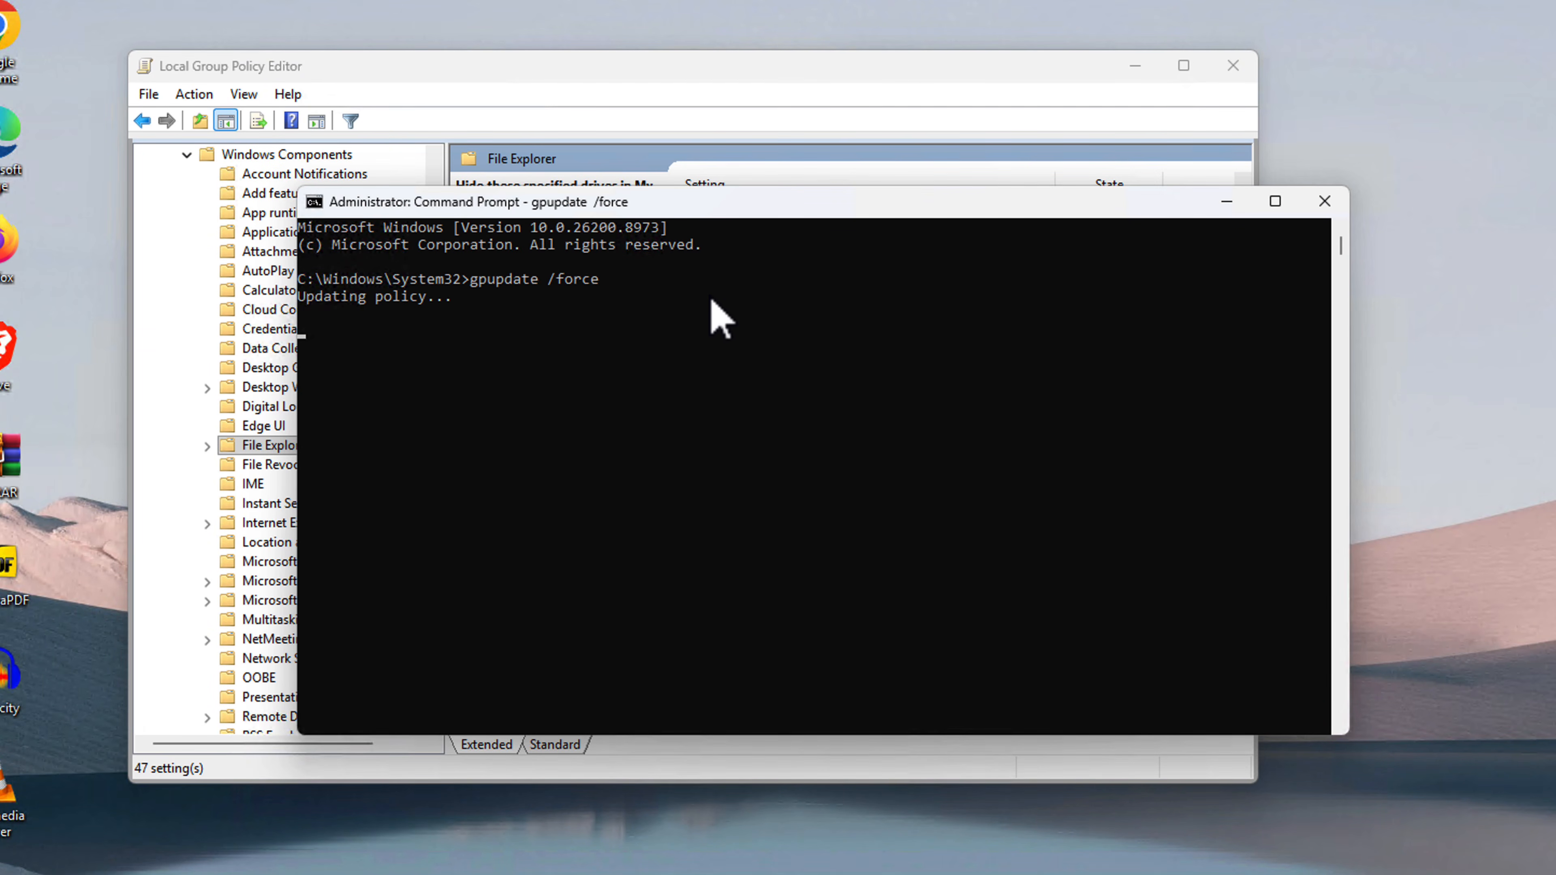
{"action": "key", "text": "Return"}
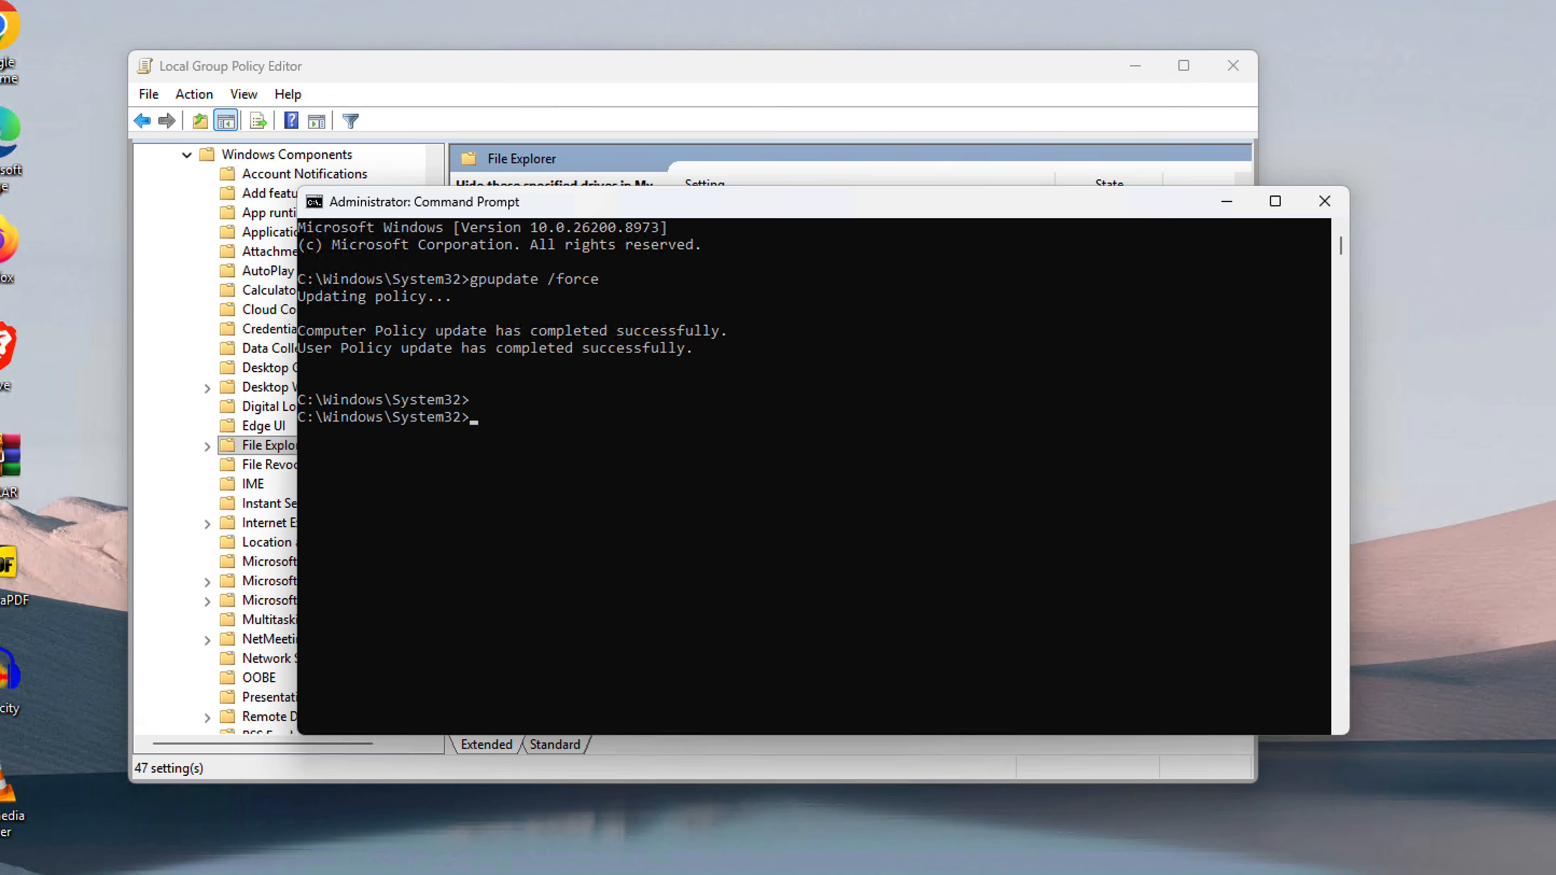
Switch to File Explorer, check the drives under This PC and the Documents and Downloads folders, and minimize the window.
{"action": "left_click", "coordinate": [848, 873]}
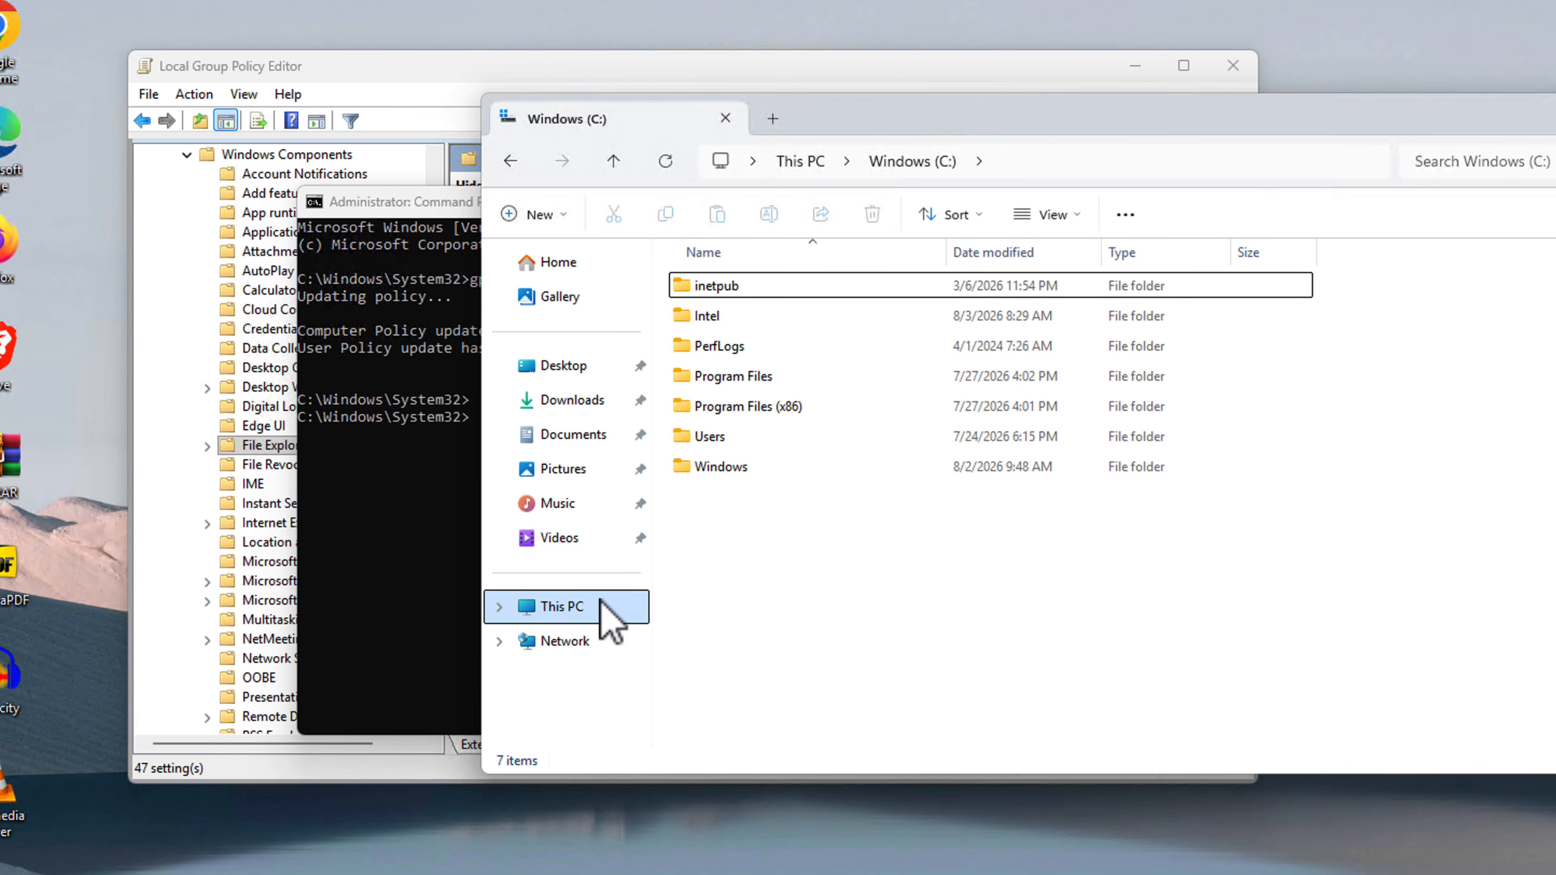
{"action": "left_click", "coordinate": [601, 604]}
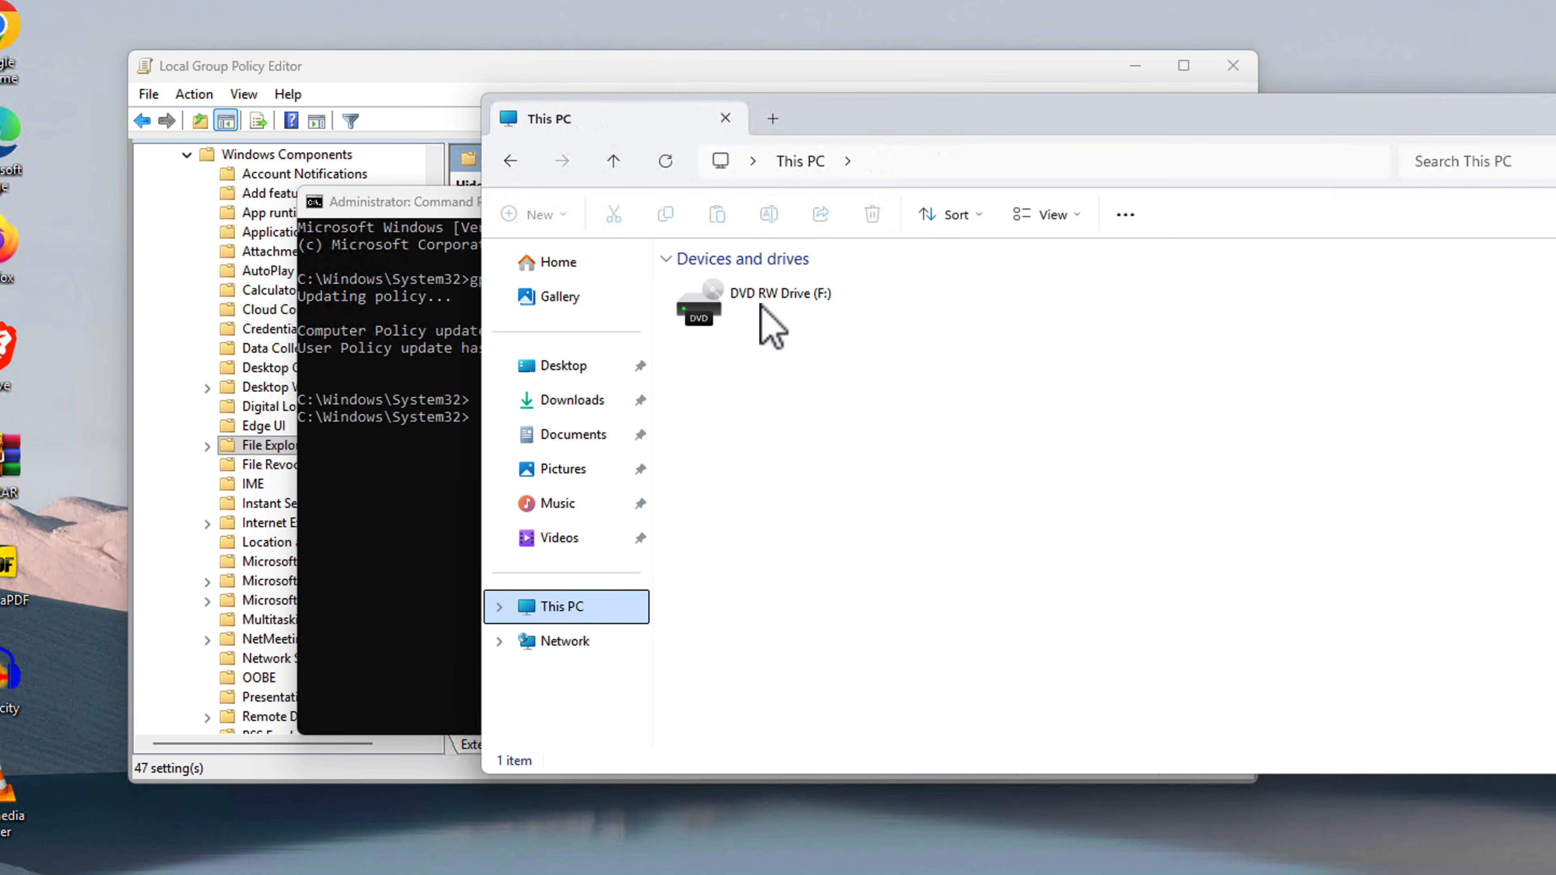
{"action": "left_click", "coordinate": [573, 437]}
{"action": "left_click", "coordinate": [567, 402]}
{"action": "left_click", "coordinate": [560, 502]}
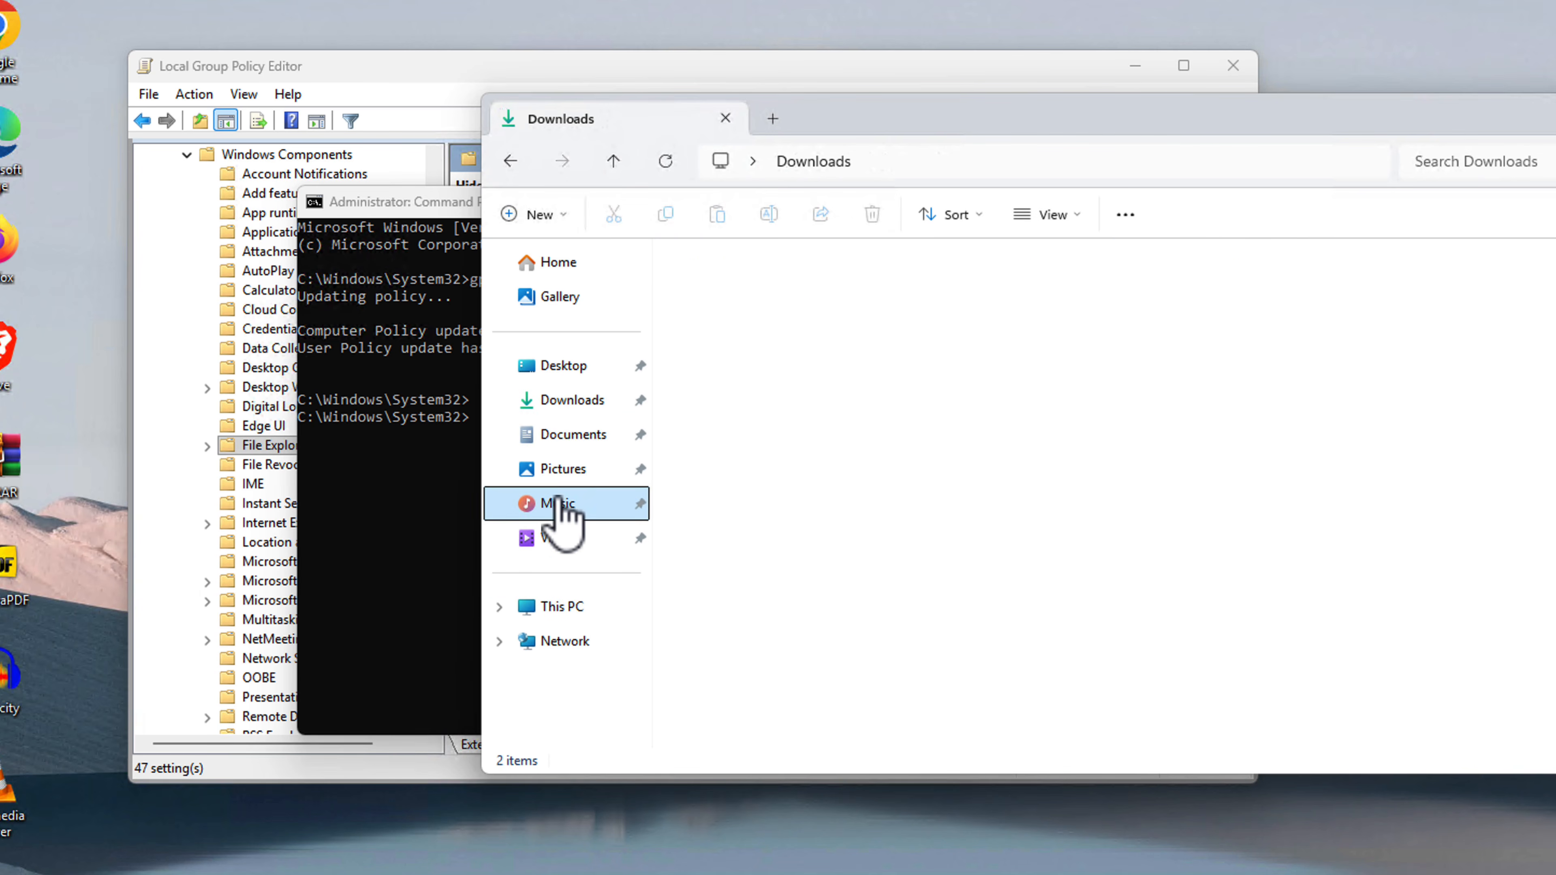
{"action": "left_click", "coordinate": [567, 436]}
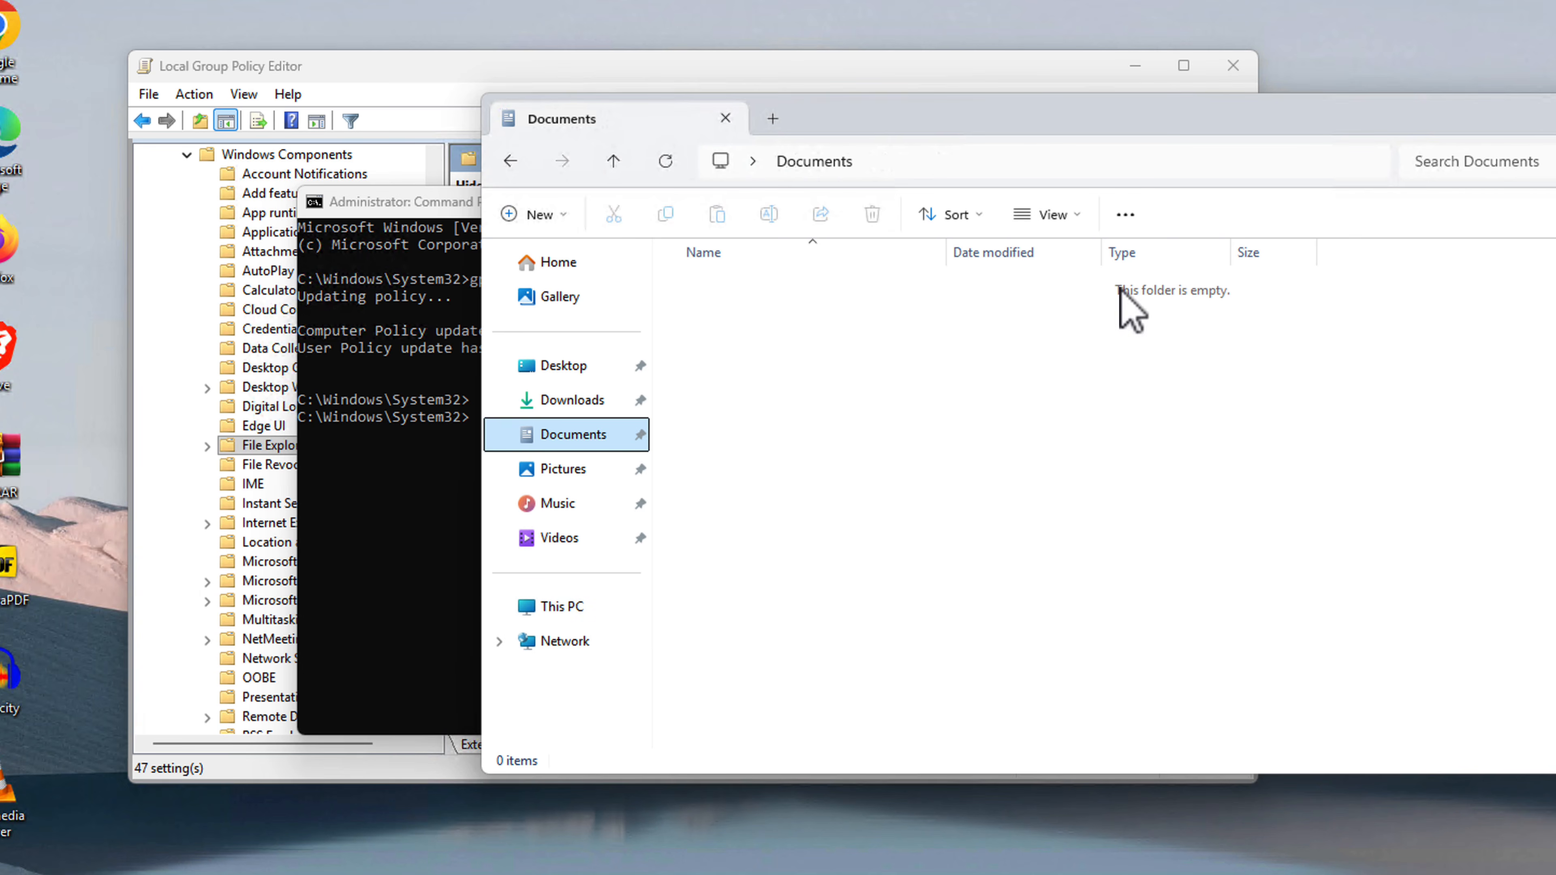
{"action": "left_click", "coordinate": [572, 610]}
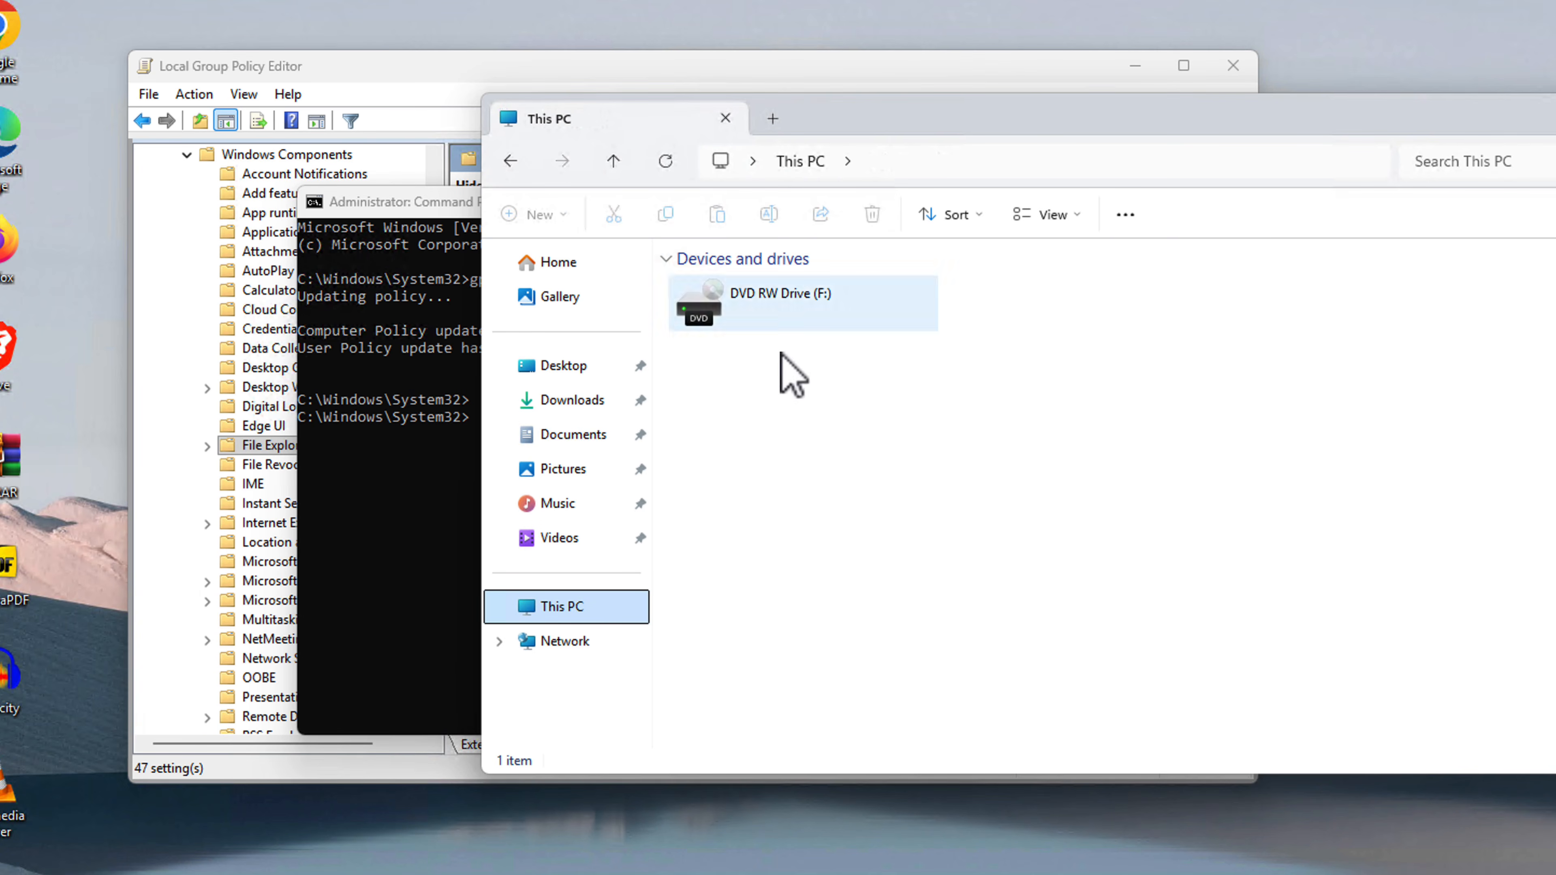
{"action": "left_click", "coordinate": [1554, 110]}
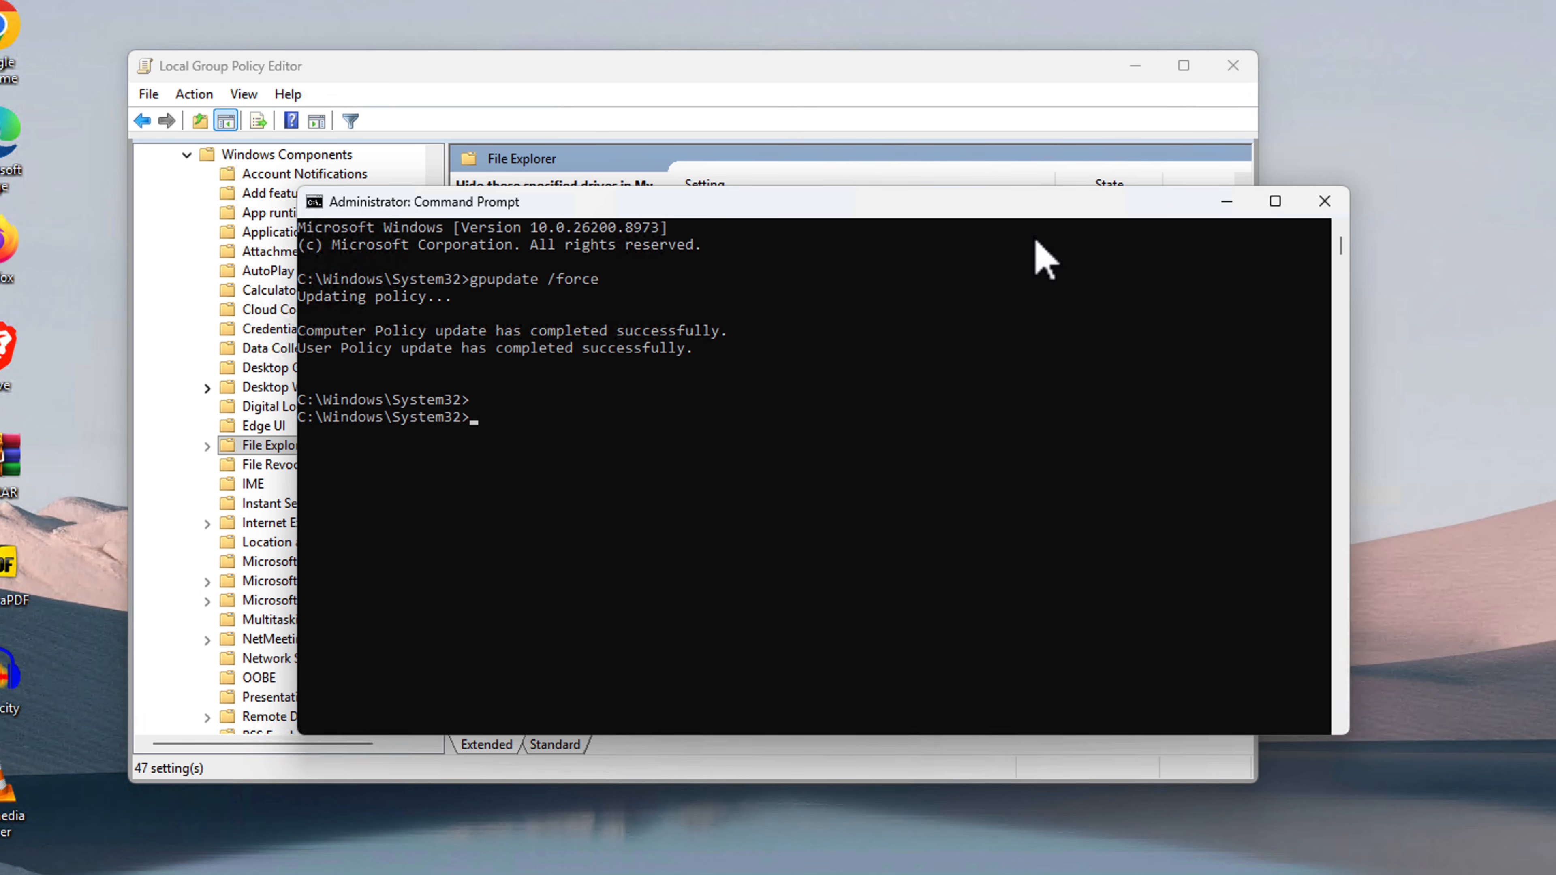
Minimize Command Prompt and collapse the Administrative Templates branch under User Configuration in the policy editor.
{"action": "left_click", "coordinate": [1226, 202]}
{"action": "scroll", "coordinate": [269, 347], "scroll_direction": "up", "scroll_amount": 5}
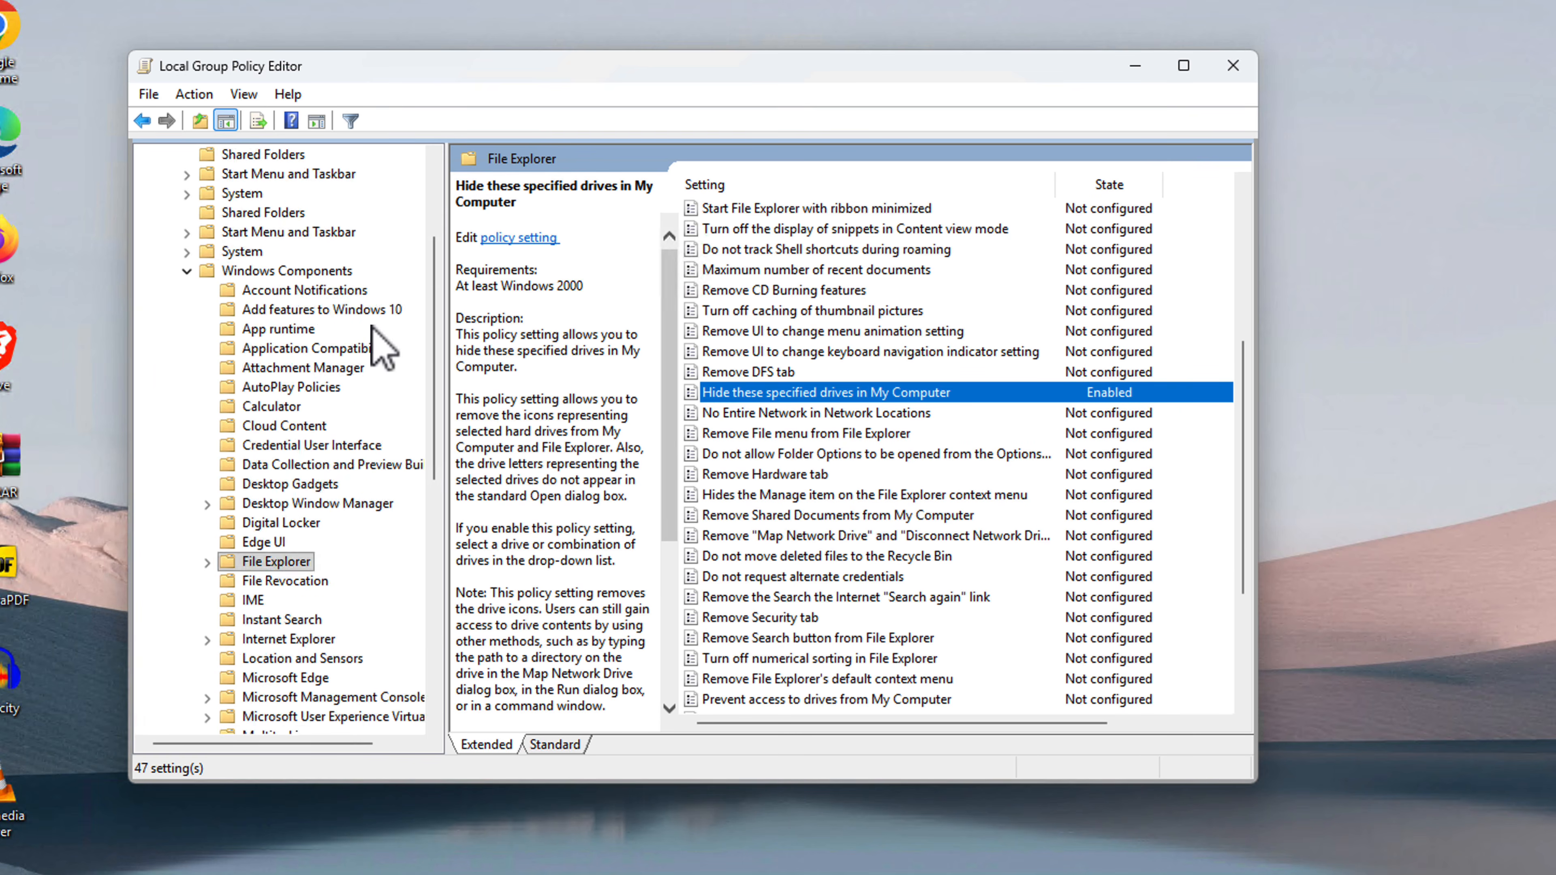
{"action": "left_click", "coordinate": [166, 309]}
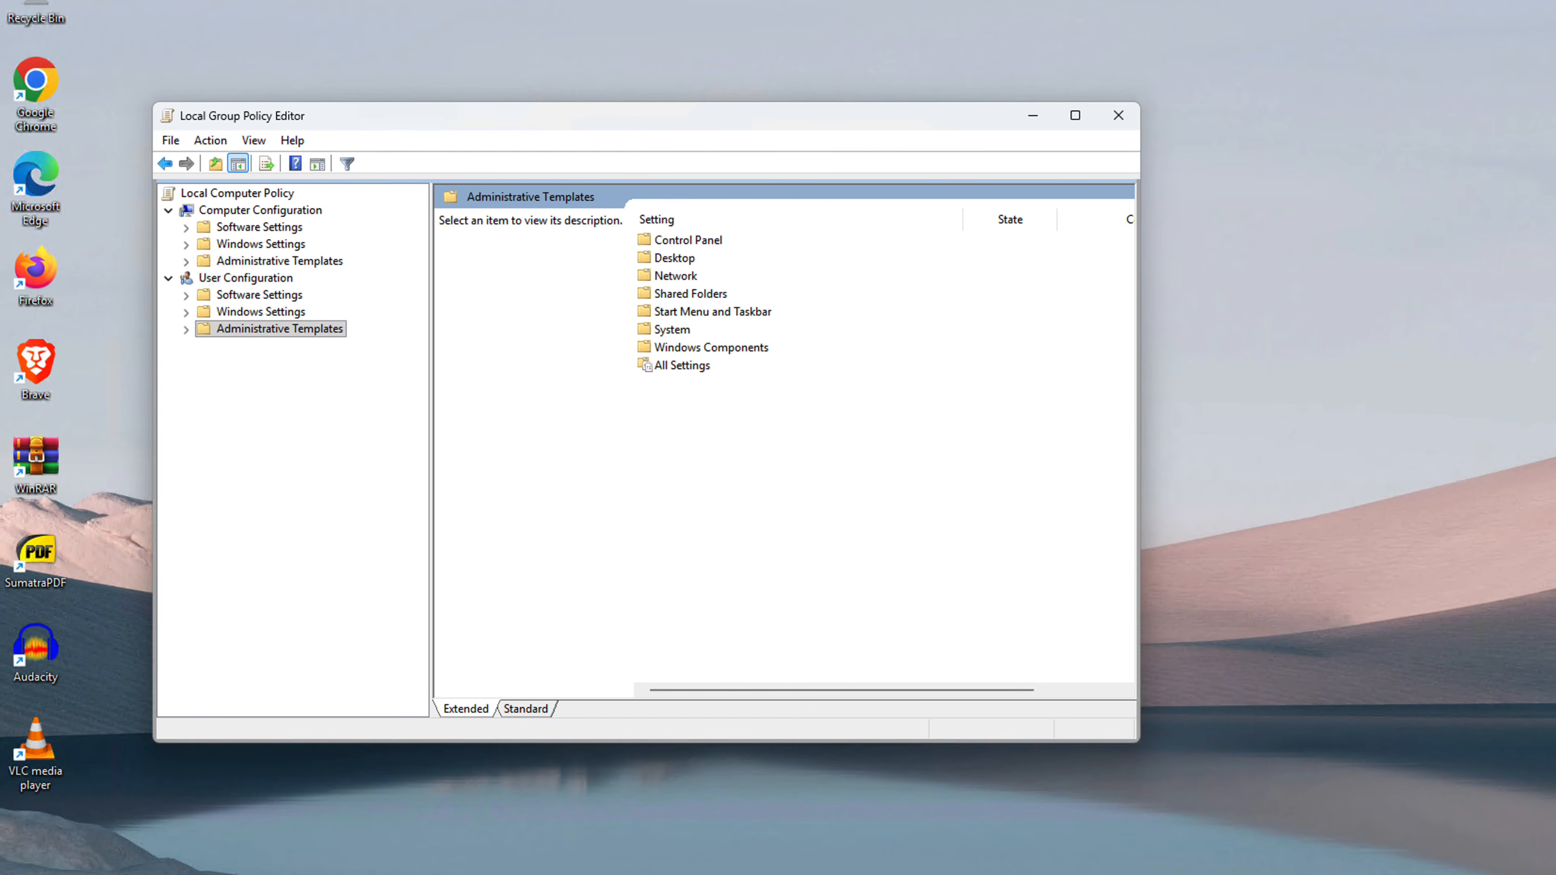
Open Control Panel from Windows search to check that it is accessible, and close its window.
{"action": "key", "text": "super+s"}
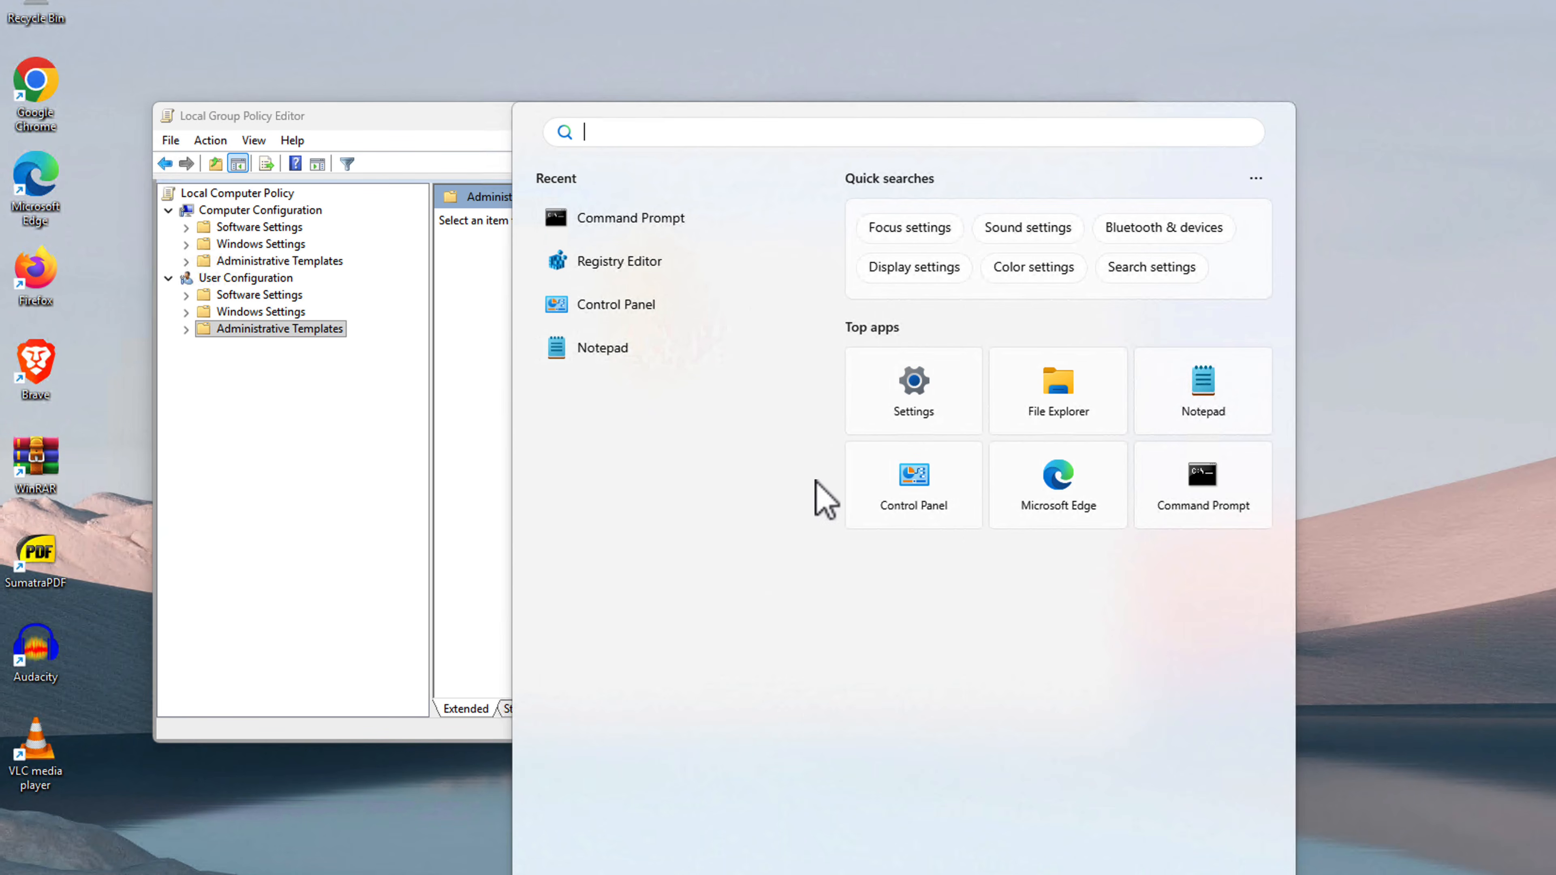
{"action": "left_click", "coordinate": [631, 307]}
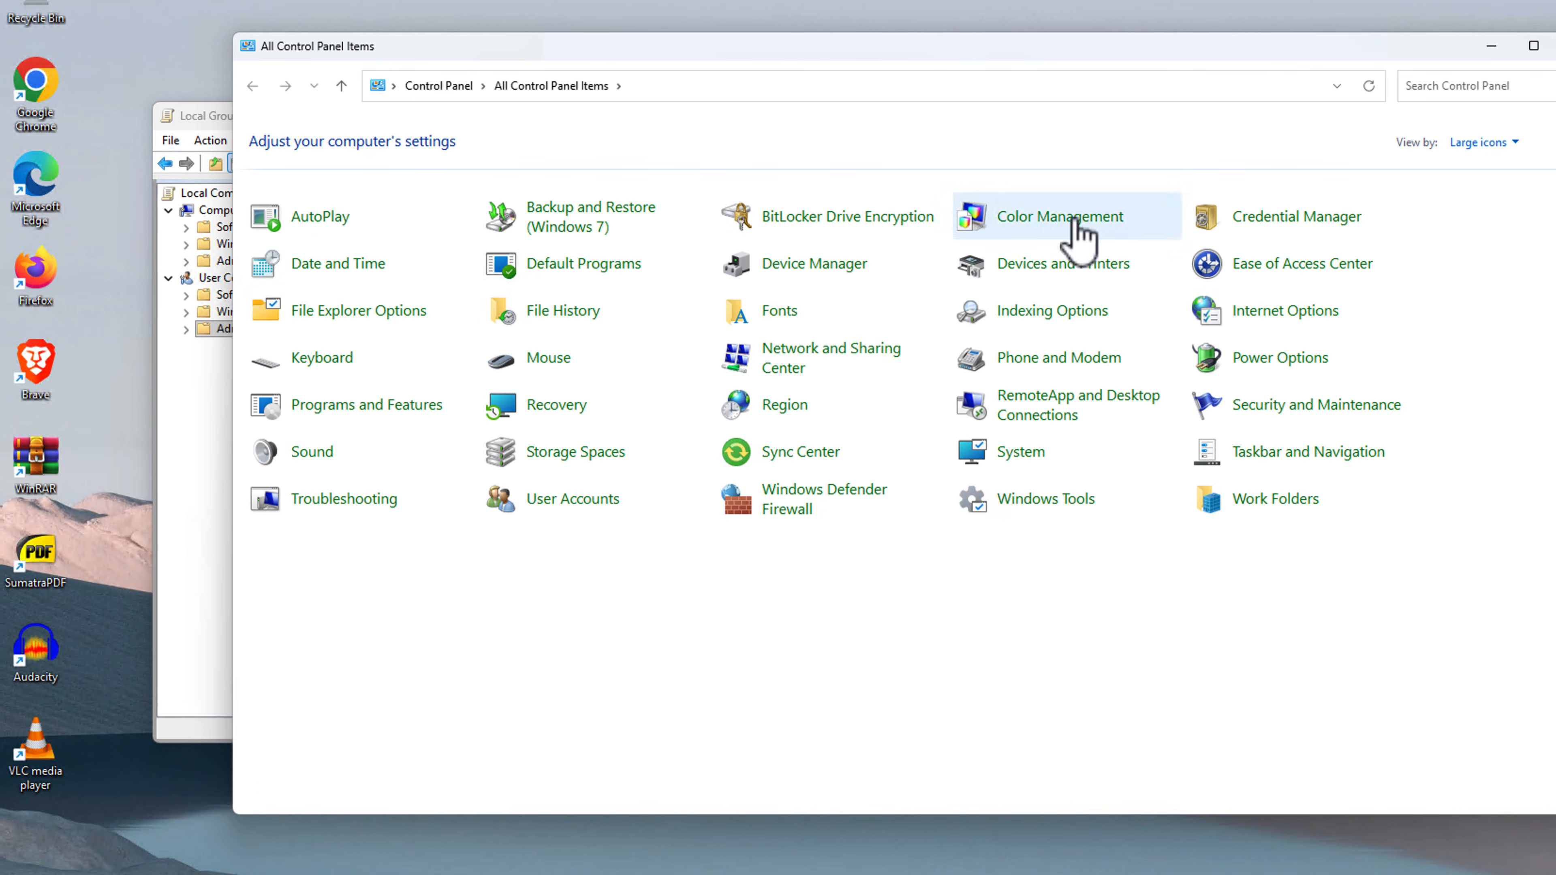
{"action": "left_click", "coordinate": [1555, 45]}
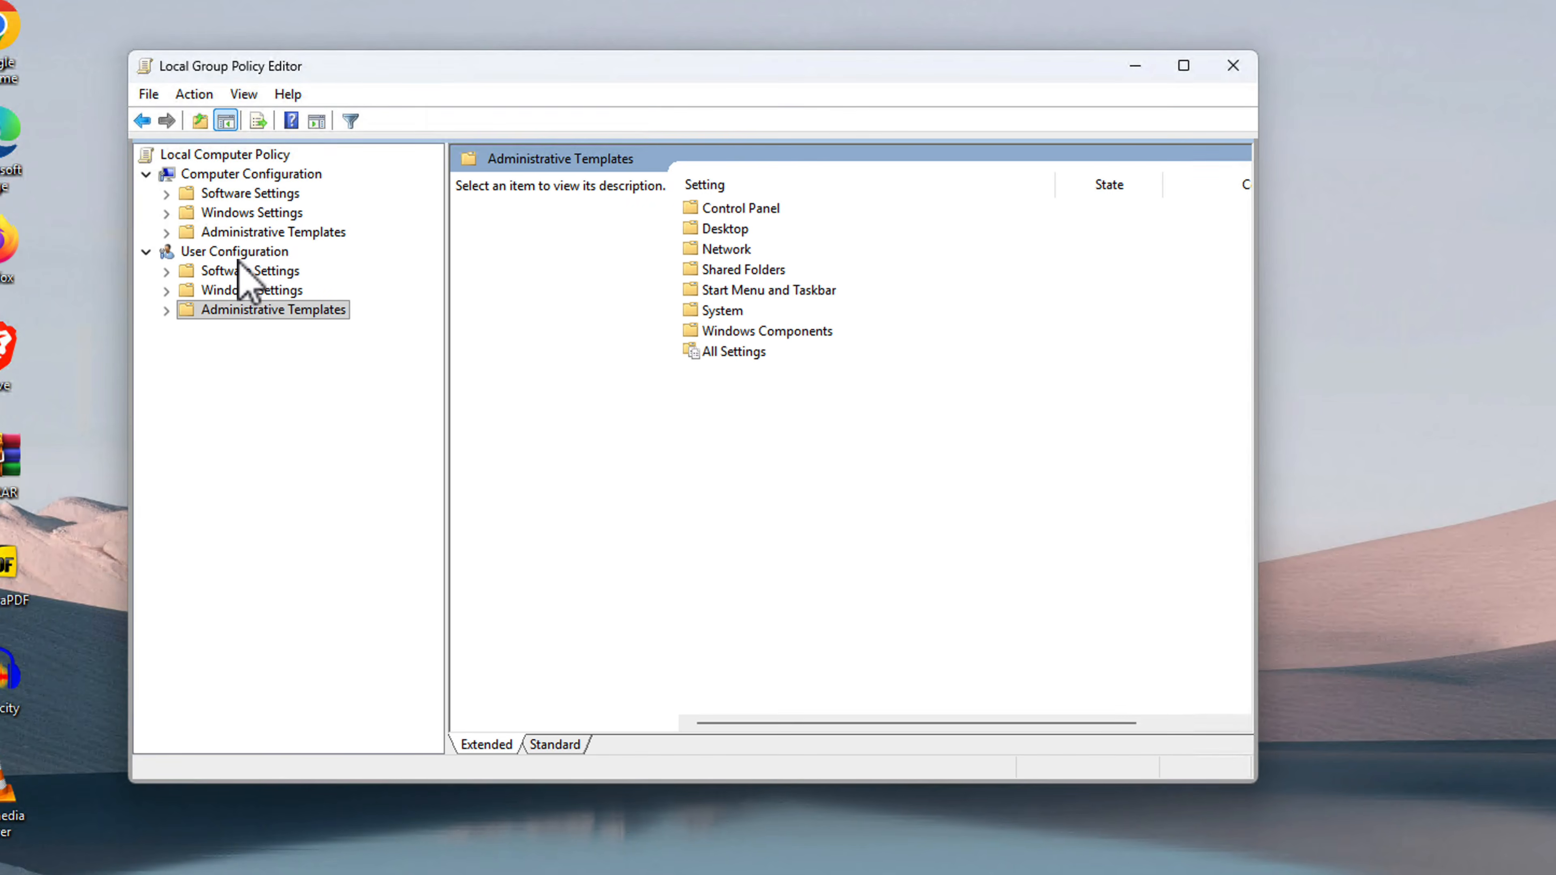
Show the Control Panel policies in Administrative Templates under User Configuration.
{"action": "left_click", "coordinate": [239, 253]}
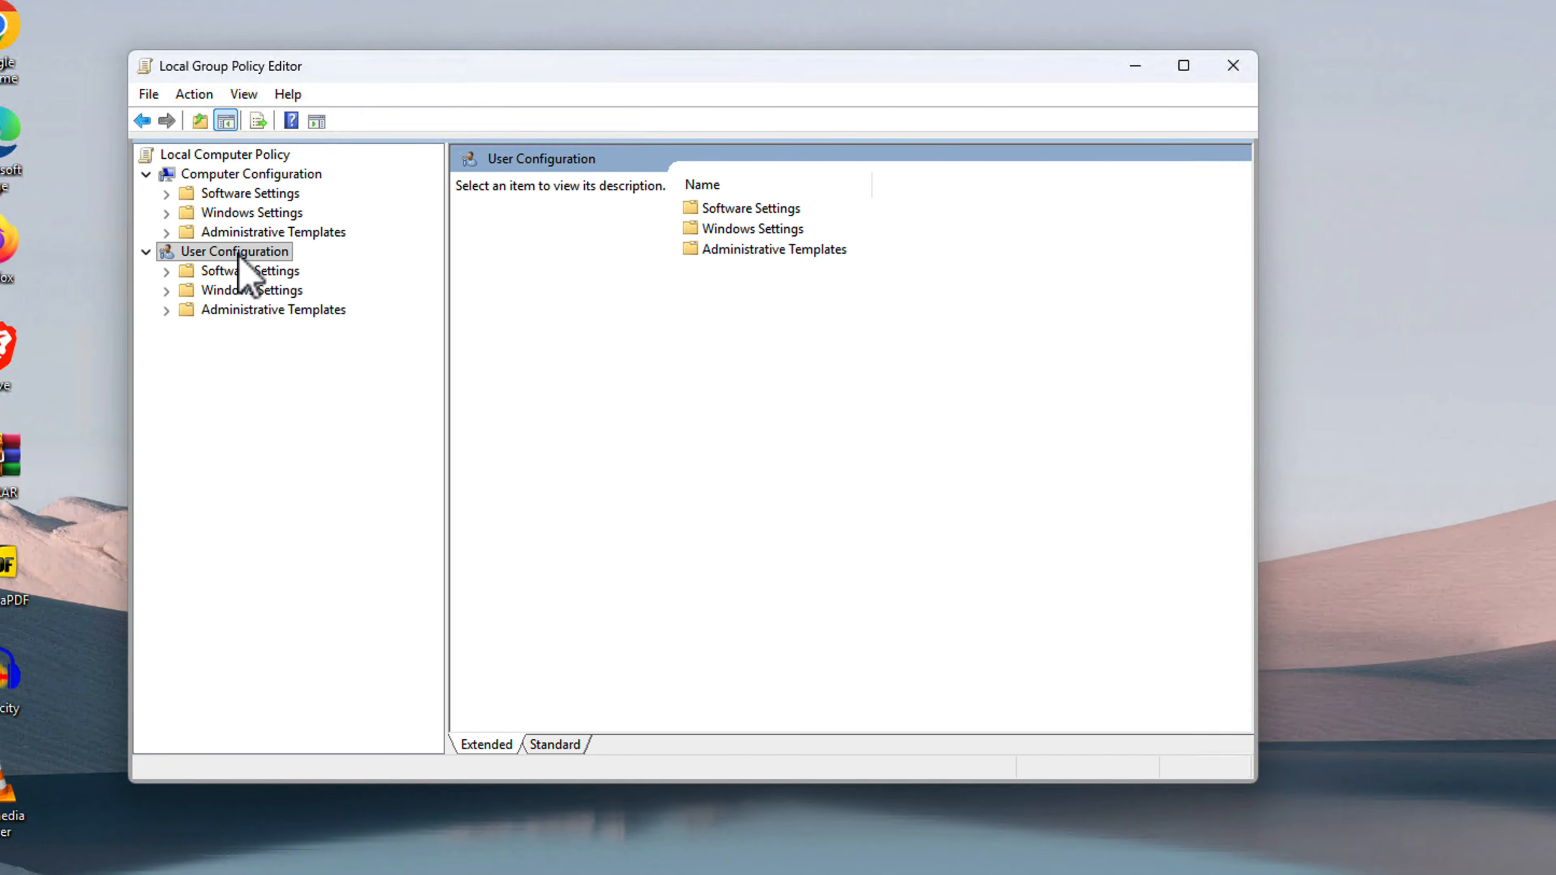
{"action": "left_click", "coordinate": [166, 310]}
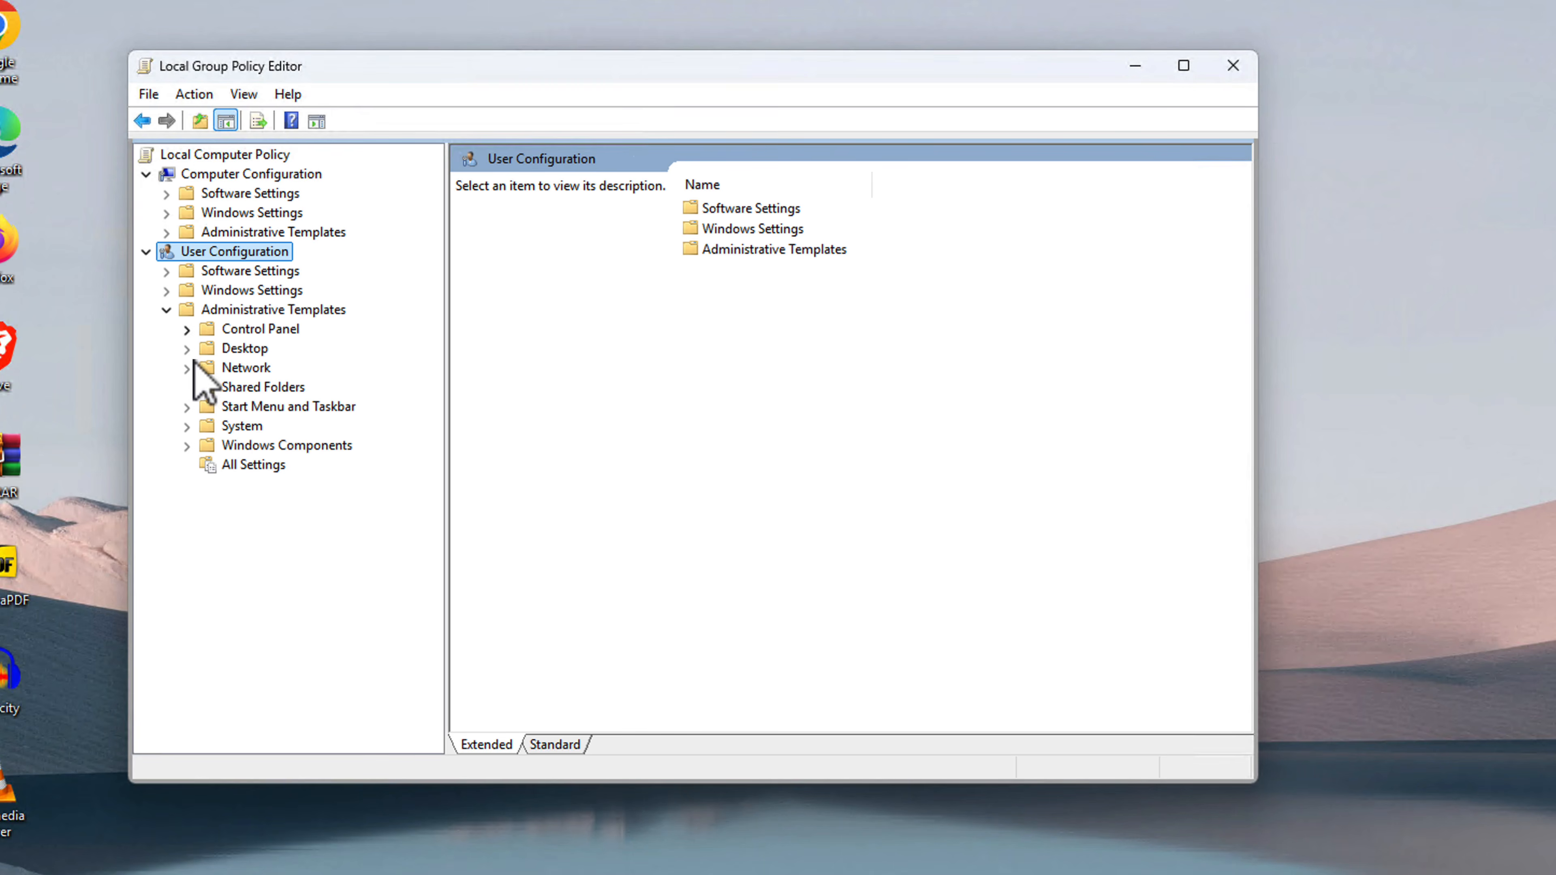
{"action": "left_click", "coordinate": [188, 331]}
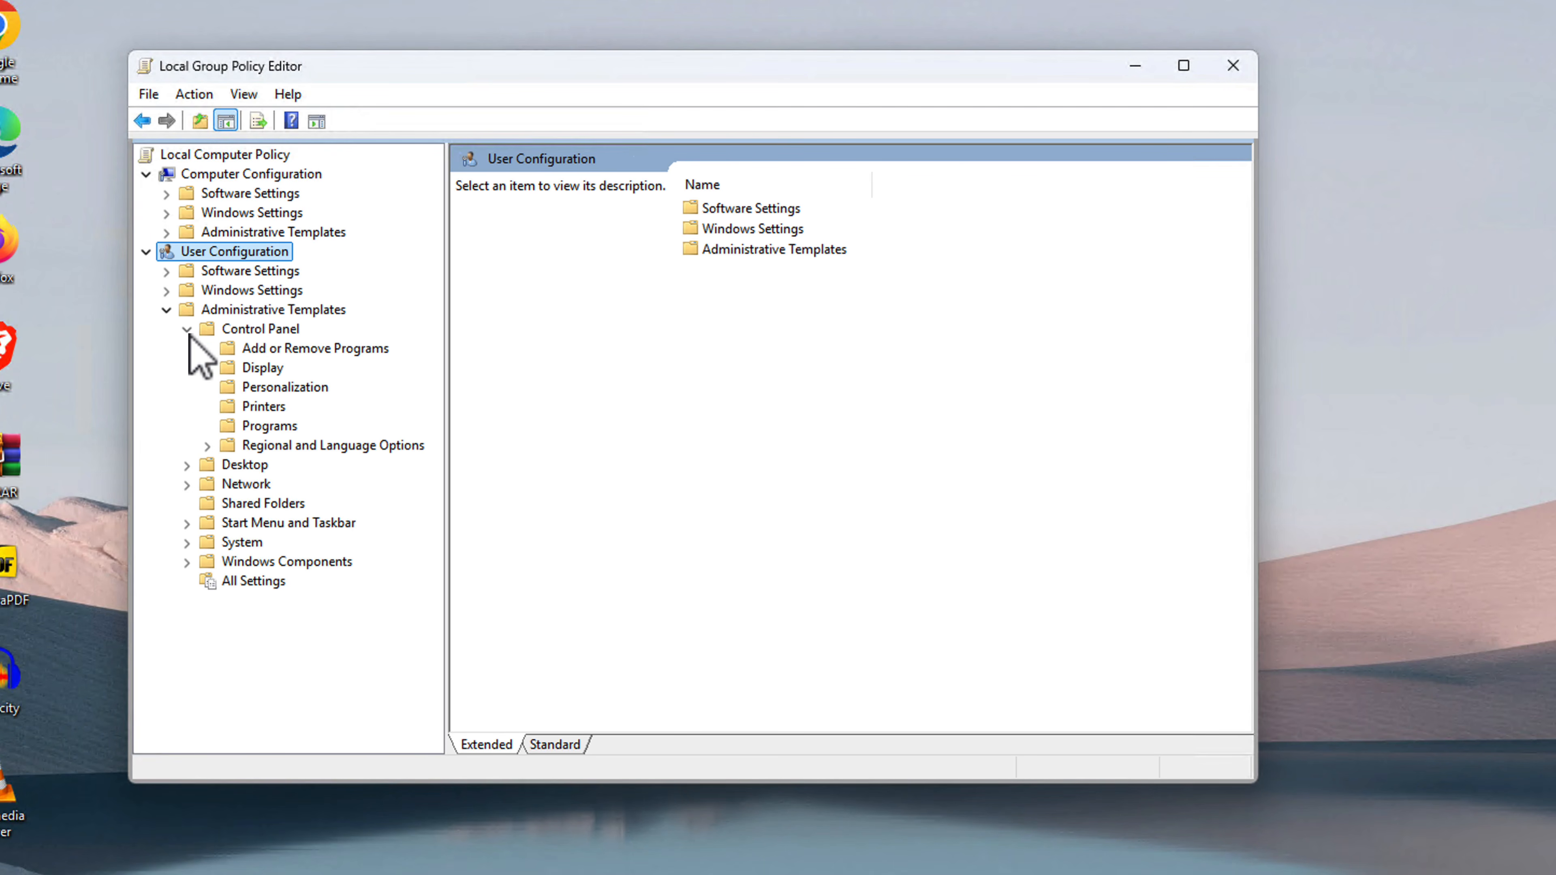
{"action": "left_click", "coordinate": [261, 329]}
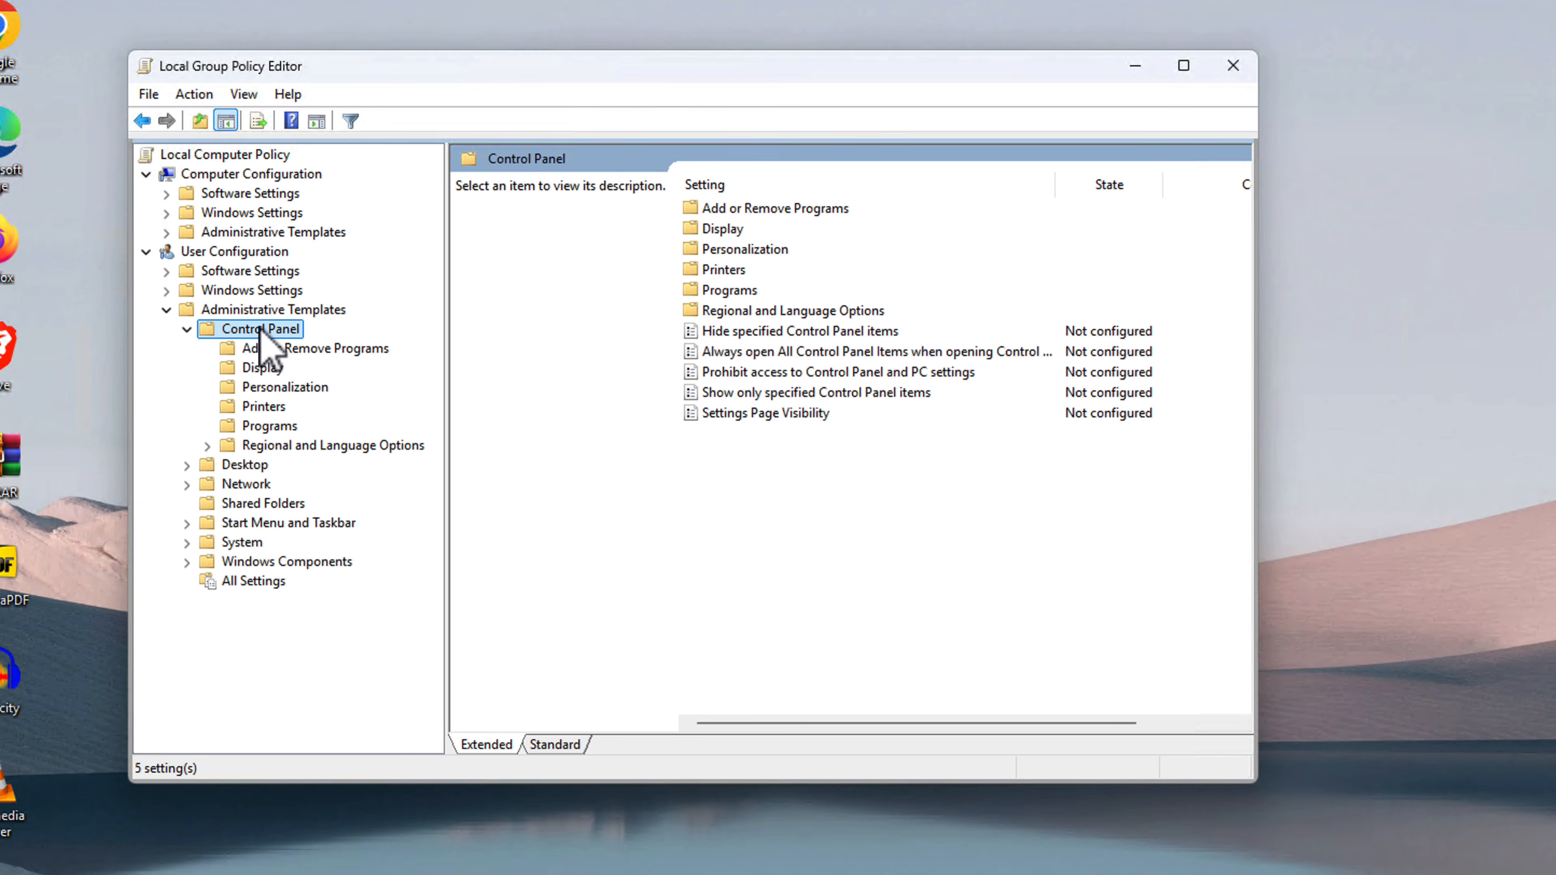
Enable the "Prohibit access to Control Panel and PC settings" policy and apply it.
{"action": "left_click", "coordinate": [799, 376]}
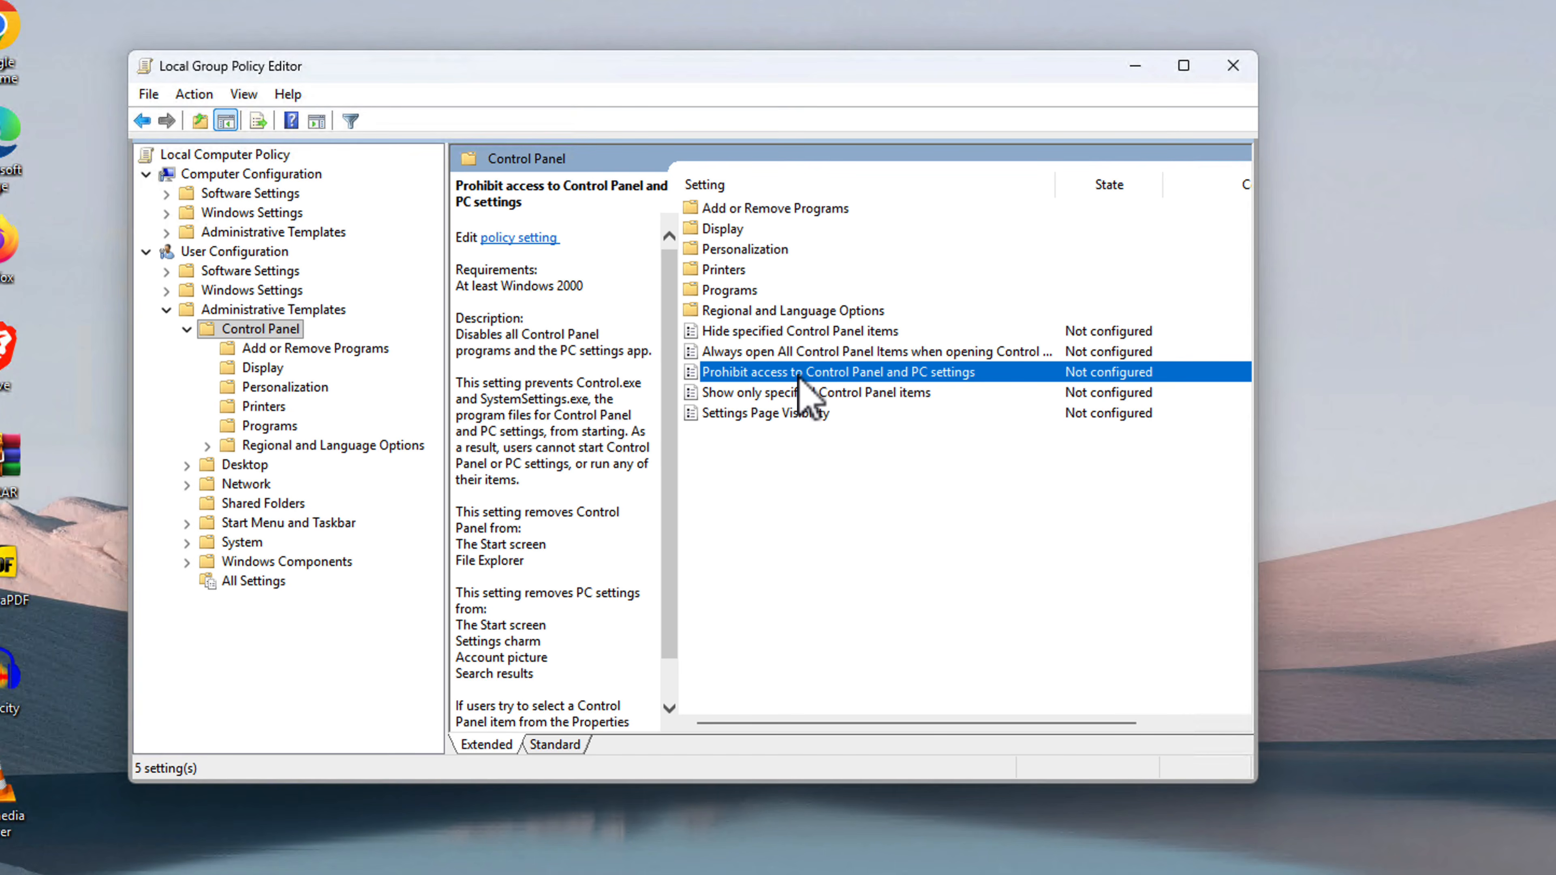
{"action": "double_click", "coordinate": [818, 373]}
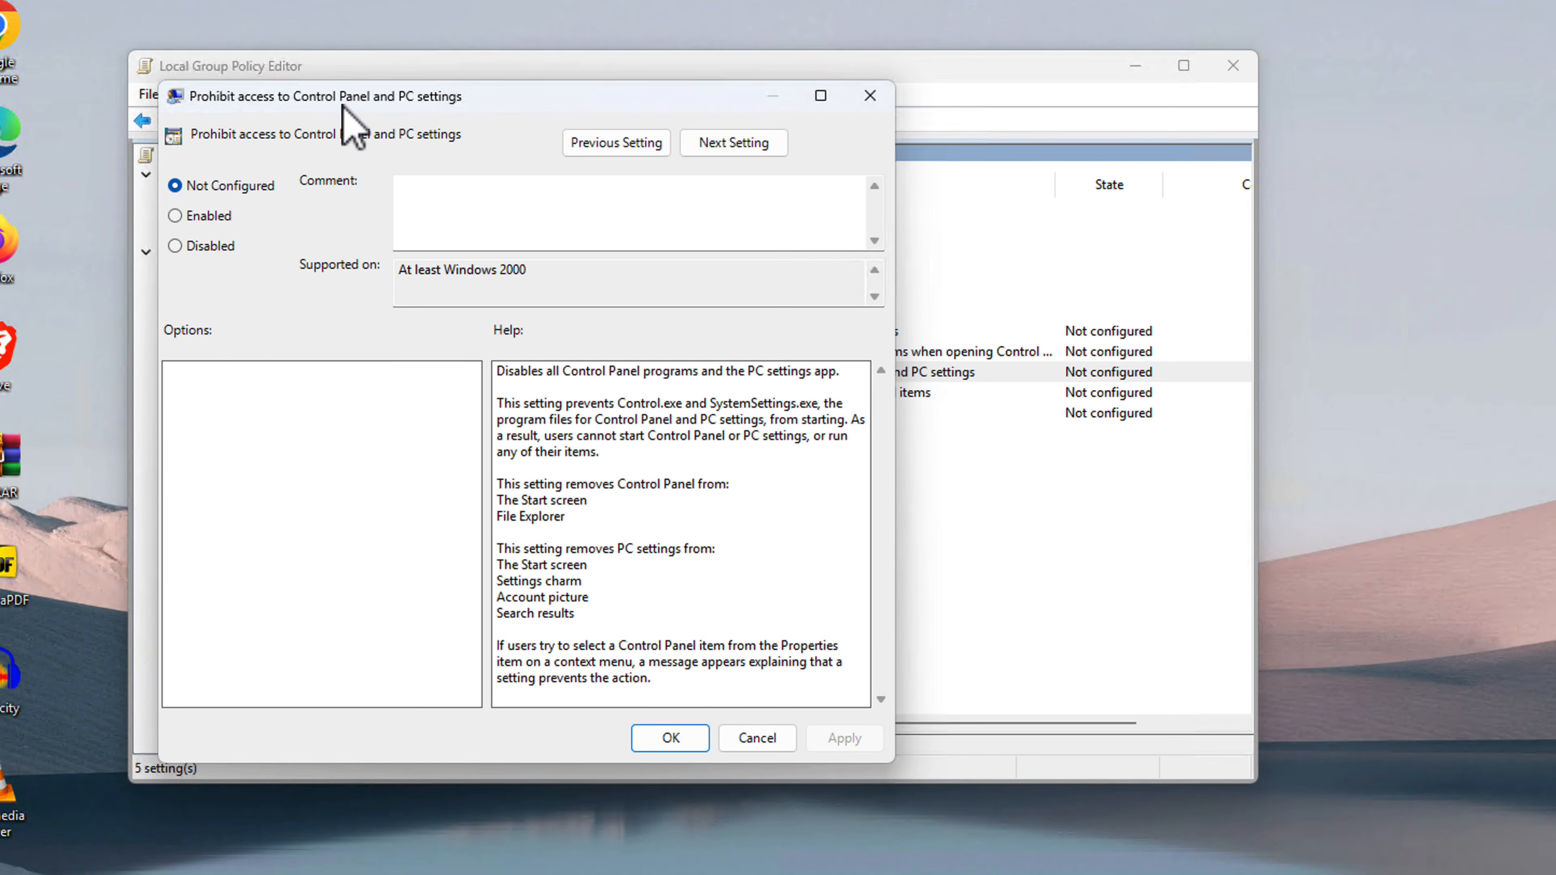
{"action": "left_click", "coordinate": [327, 213]}
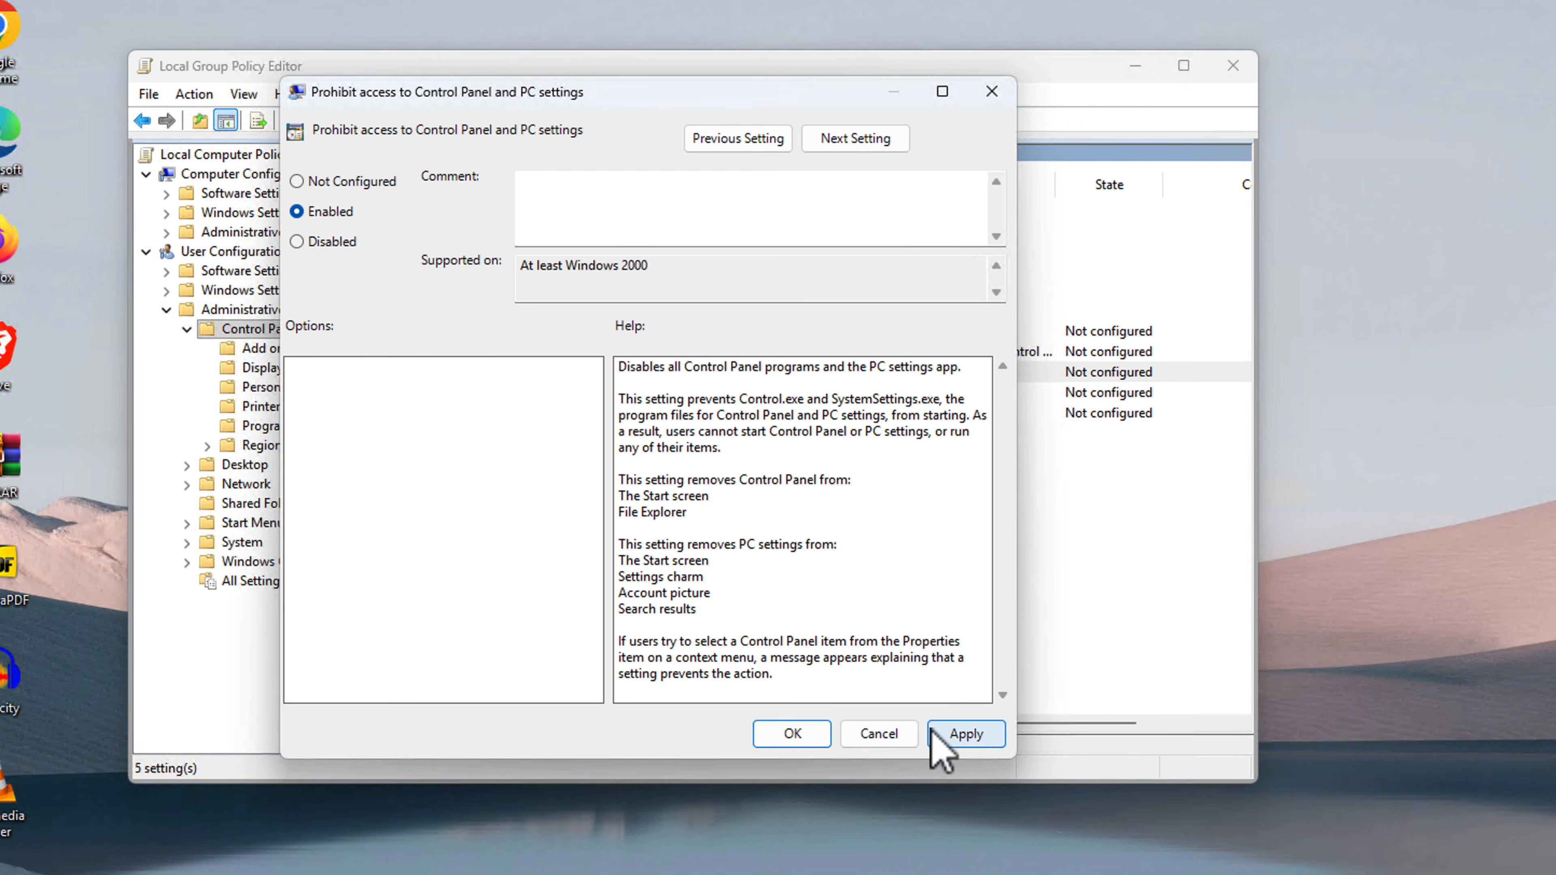
{"action": "left_click", "coordinate": [982, 737]}
{"action": "left_click", "coordinate": [803, 741]}
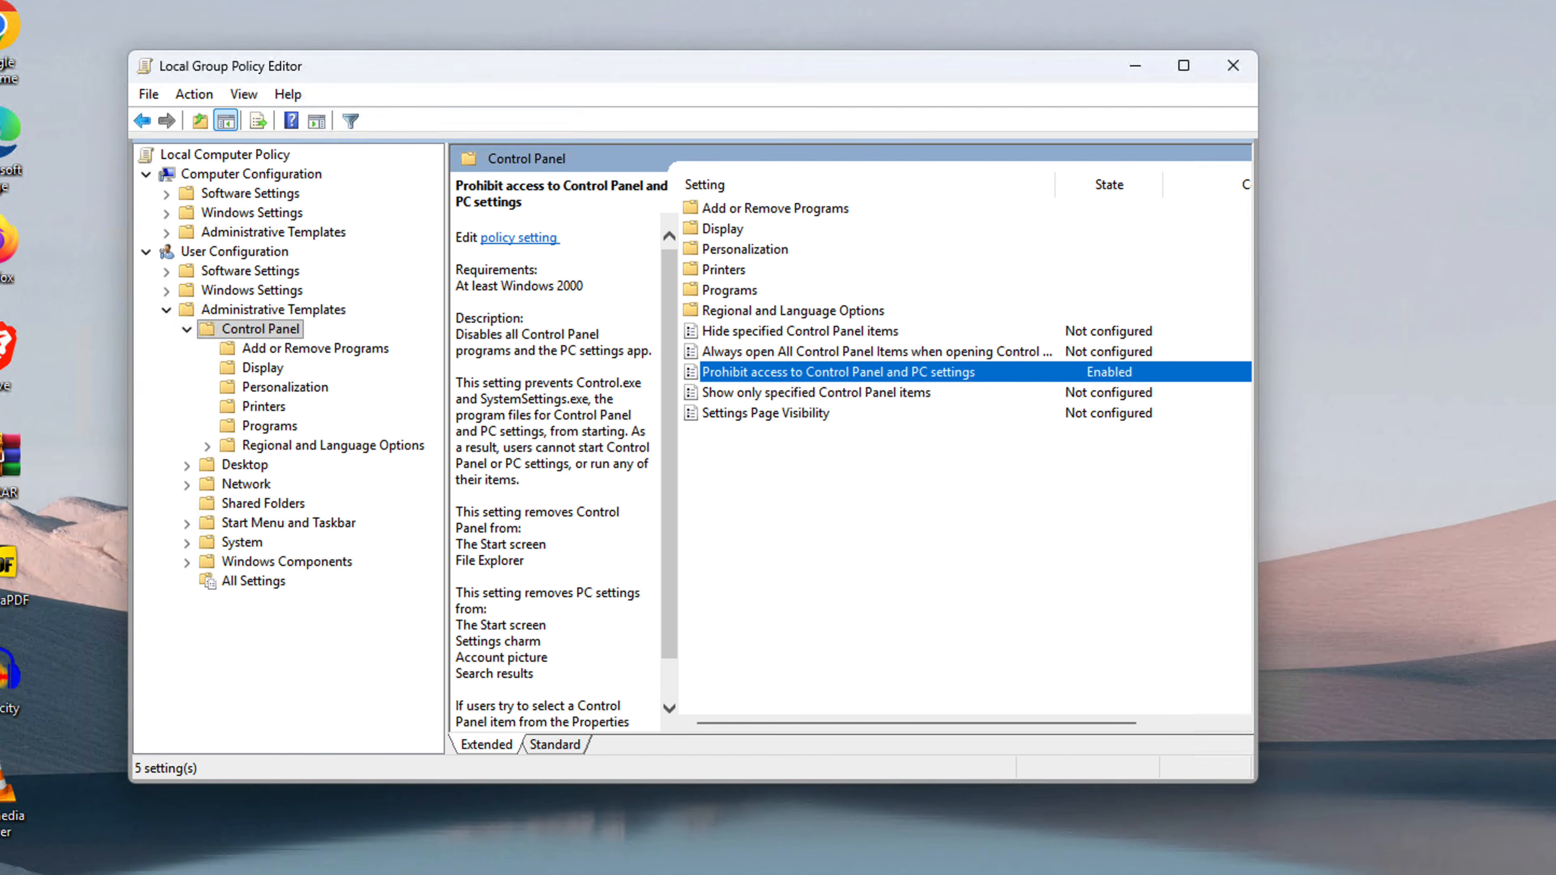
Switch to Command Prompt, rerun gpupdate /force to refresh the policies, and minimize the window.
{"action": "left_click", "coordinate": [1155, 874]}
{"action": "left_click", "coordinate": [697, 382]}
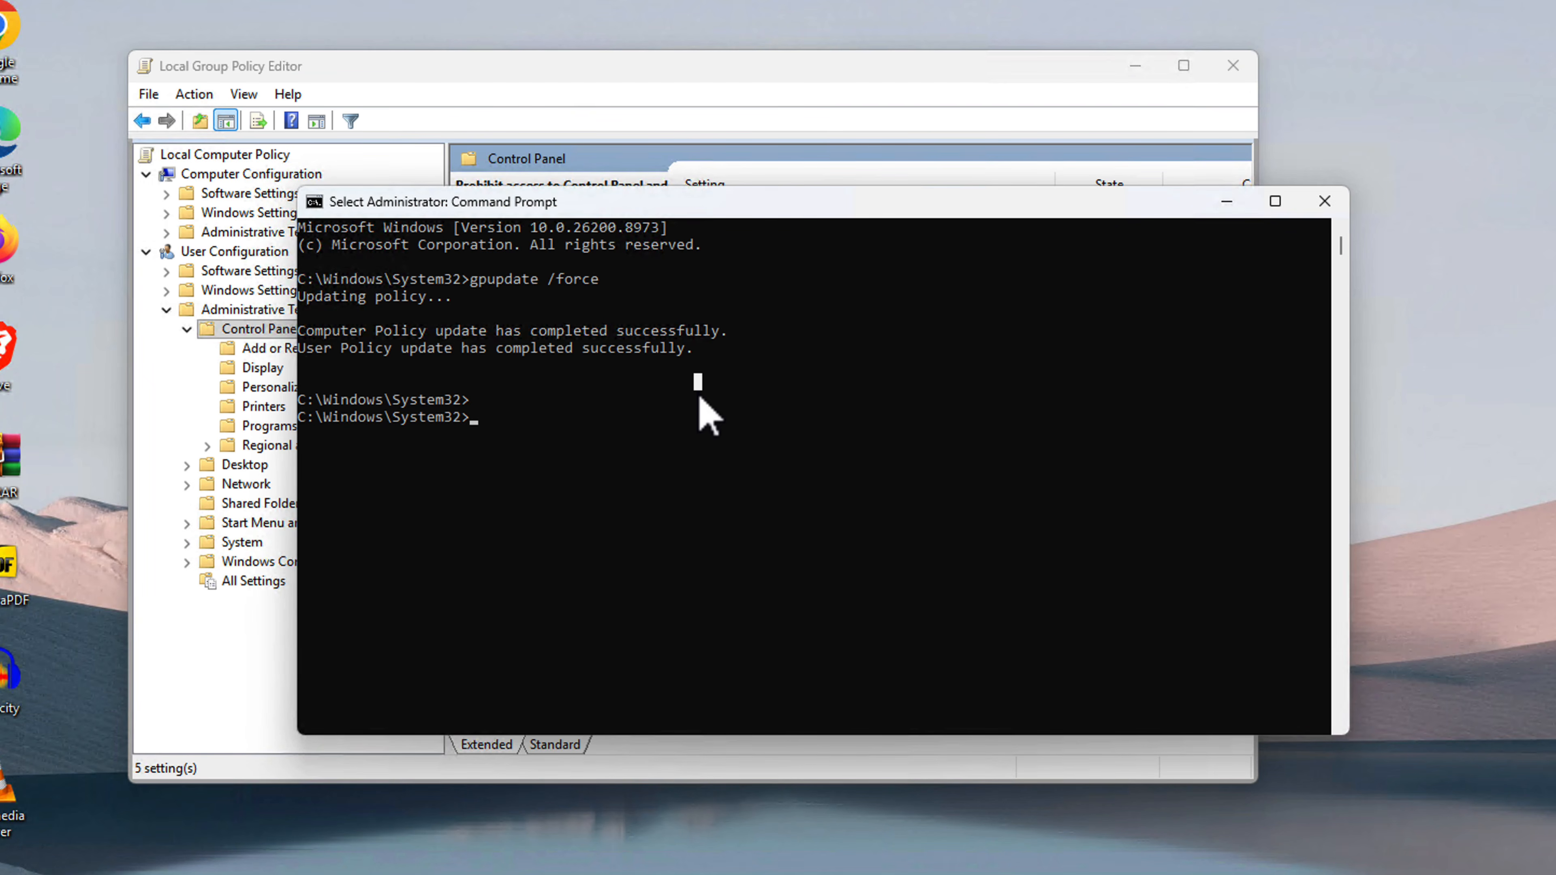
{"action": "key", "text": "Up"}
{"action": "key", "text": "Return"}
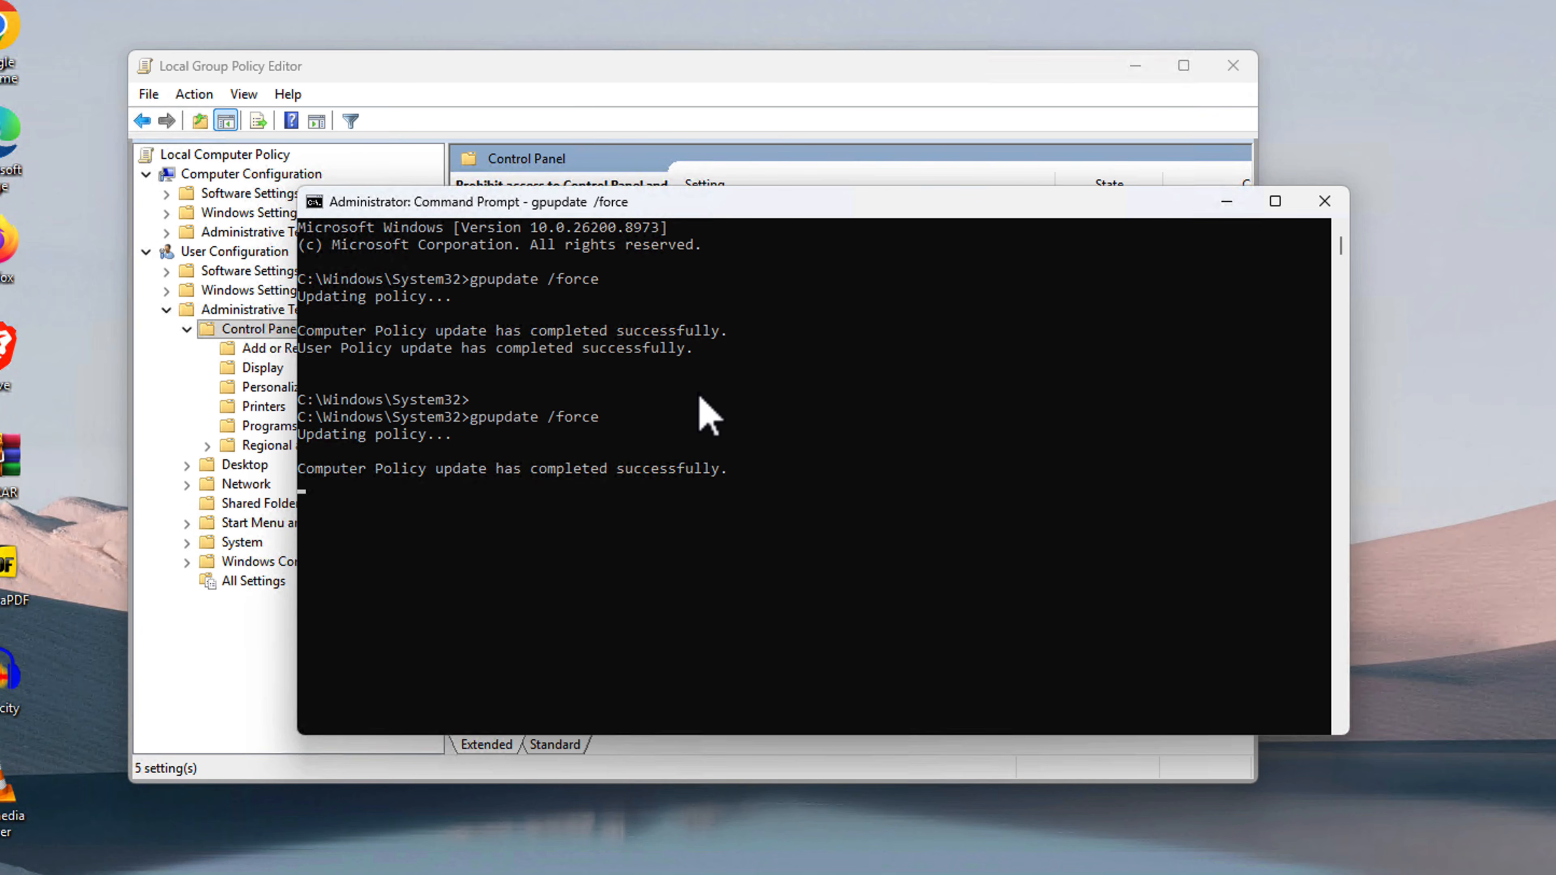
{"action": "left_click", "coordinate": [1227, 204]}
Test the restriction by opening Control Panel from the recent searches, and dismiss the resulting dialog.
{"action": "key", "text": "super+s"}
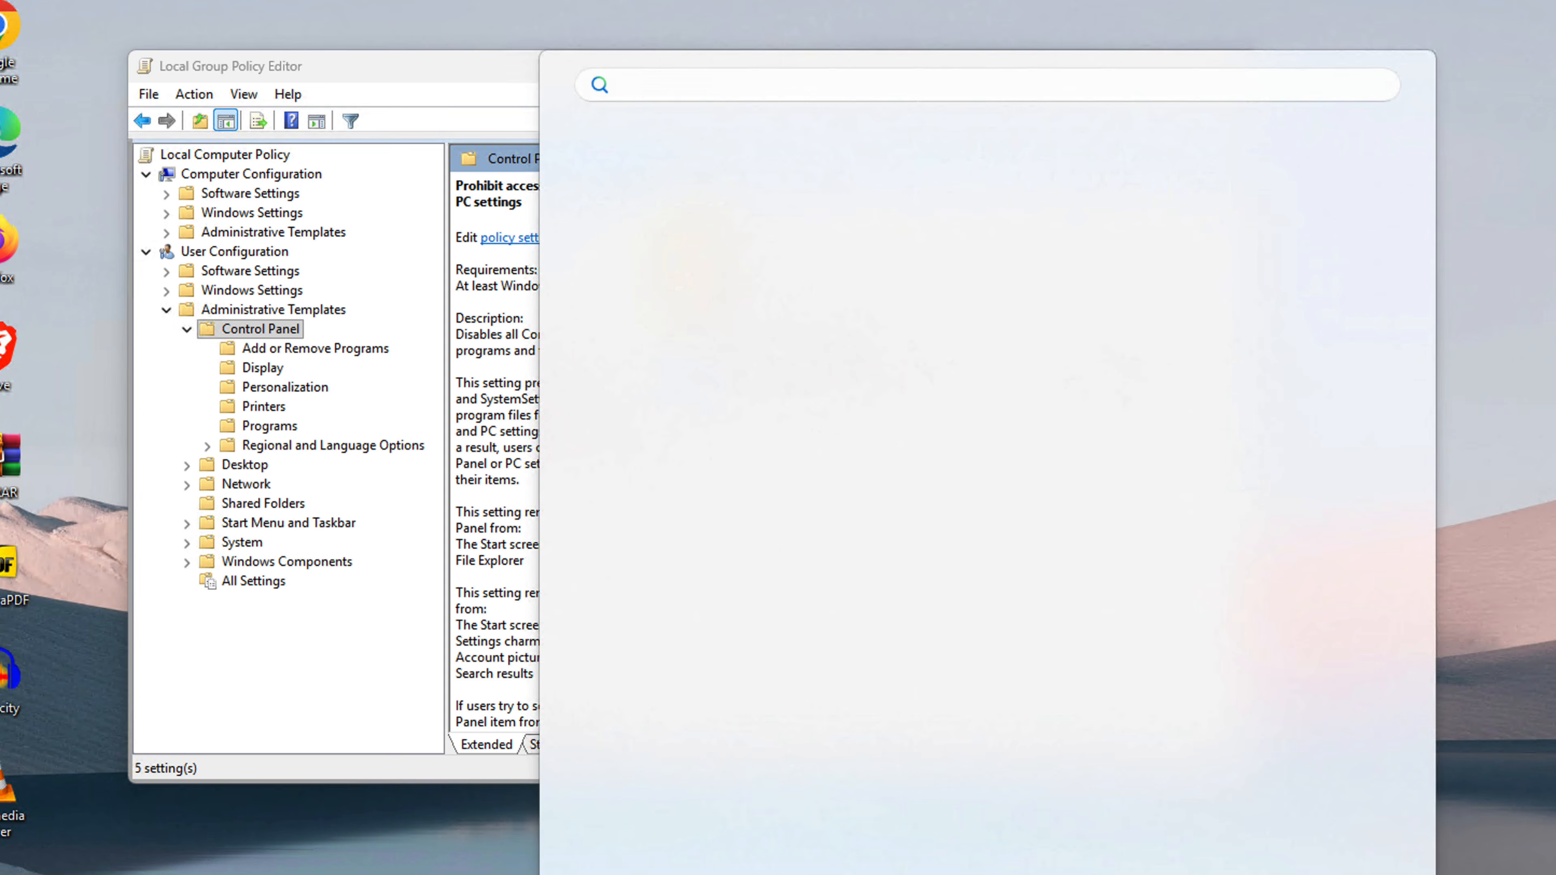
{"action": "left_click", "coordinate": [654, 316]}
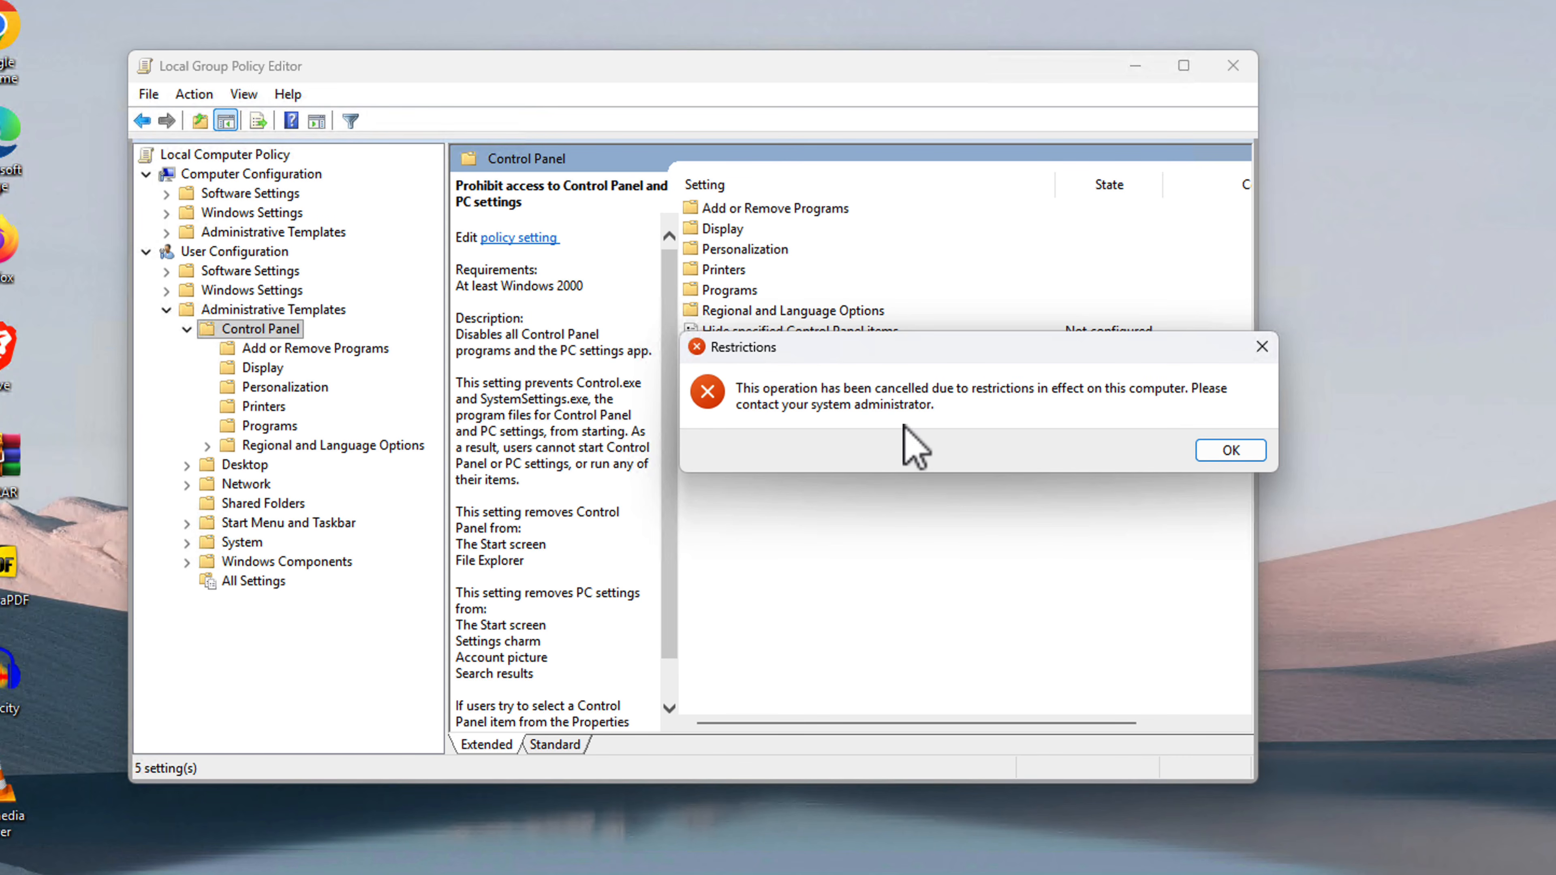
{"action": "left_click", "coordinate": [1232, 452]}
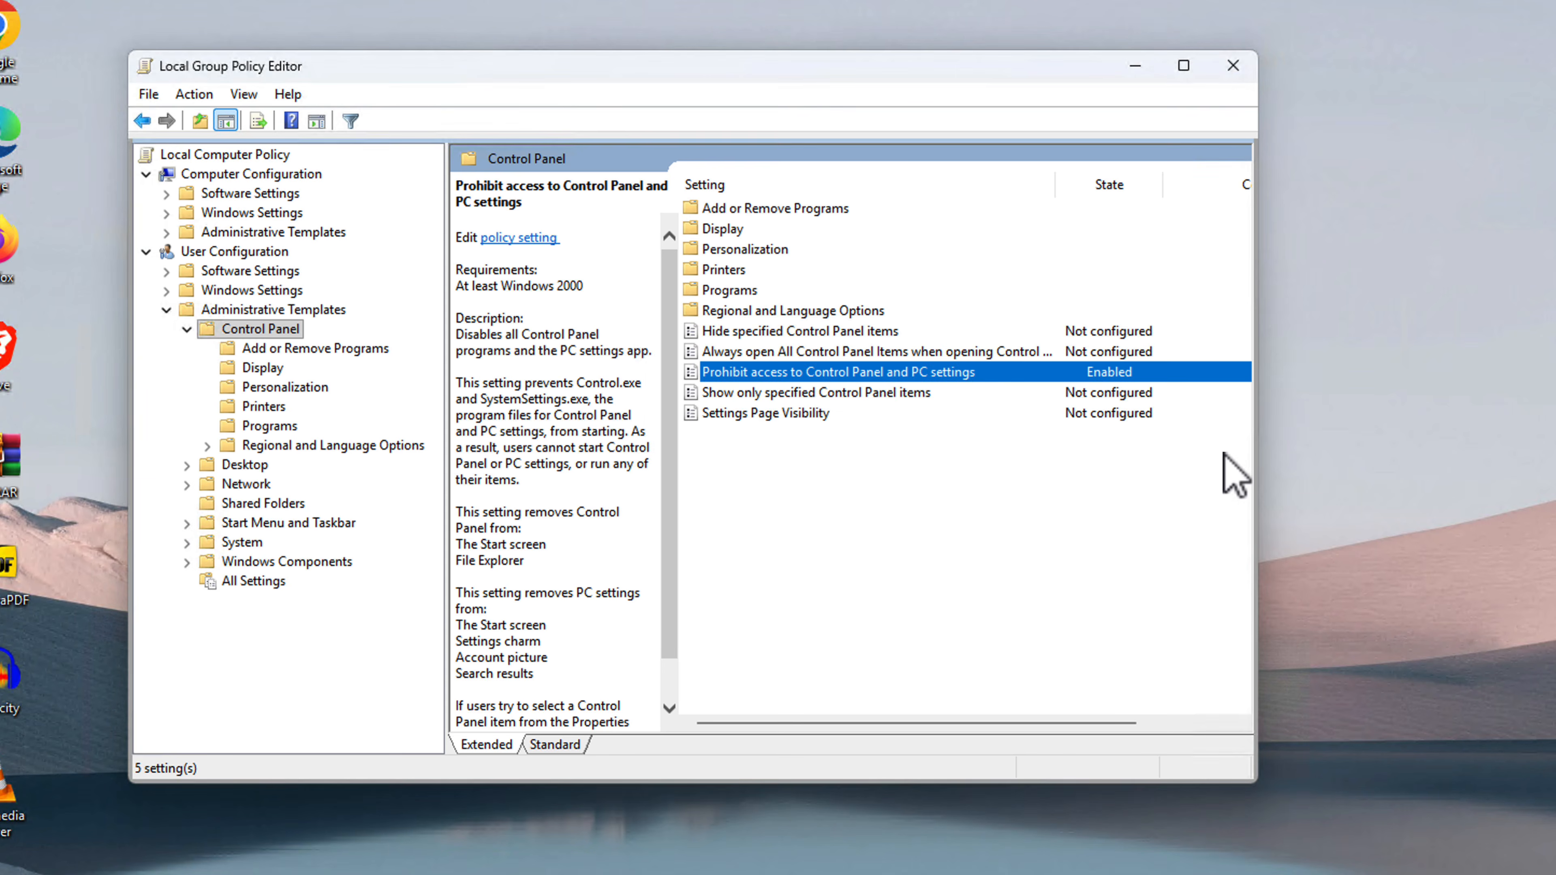
Check the context options of both Control Panel entries in Windows search, try the top apps entry, and dismiss the dialog.
{"action": "key", "text": "super"}
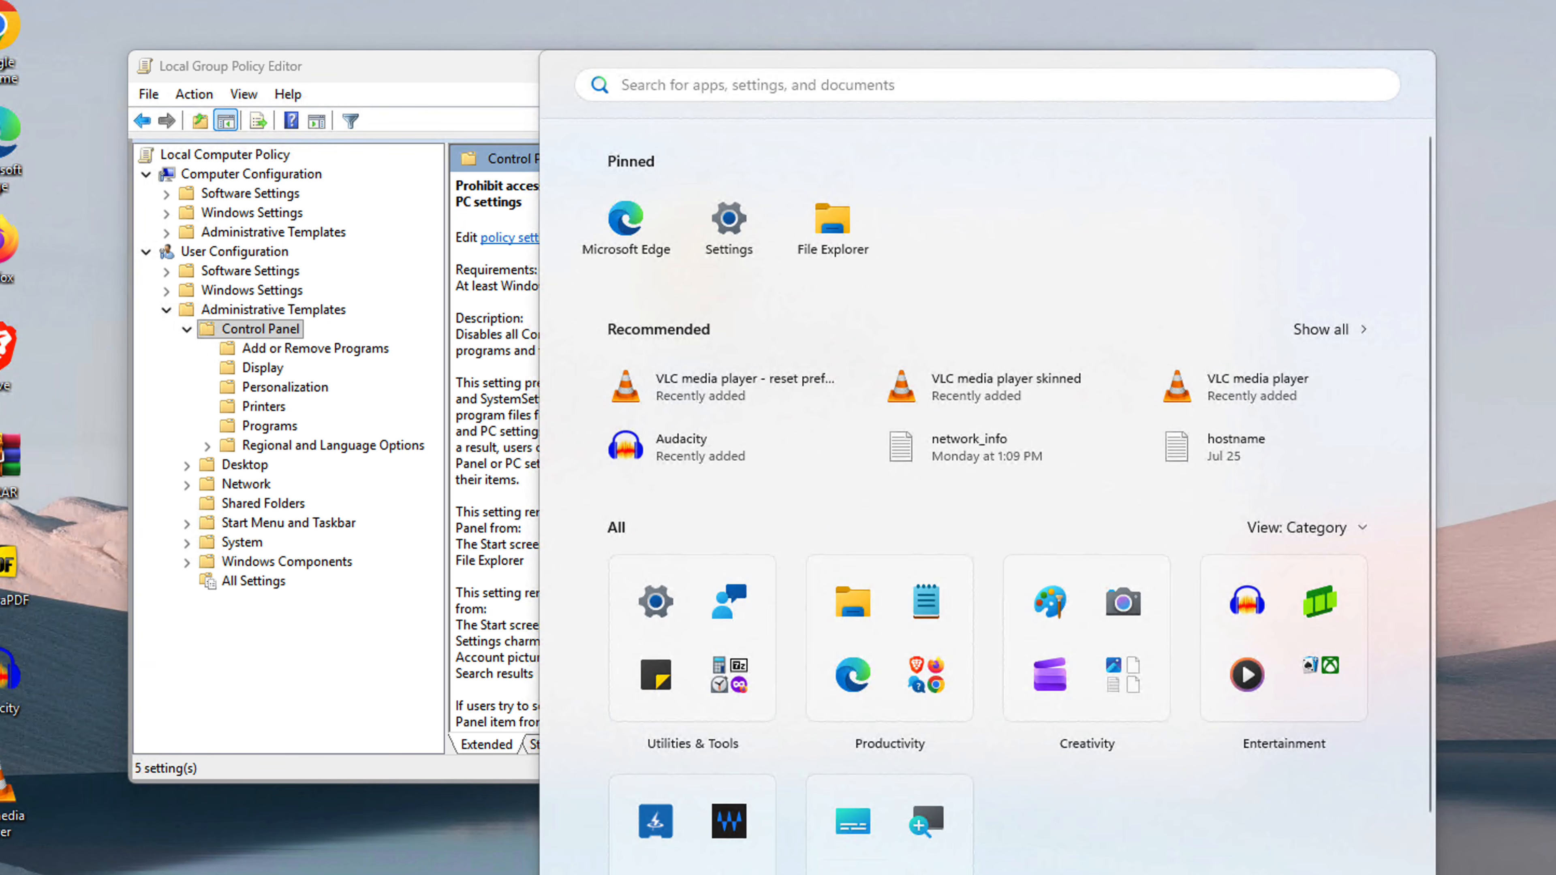
{"action": "key", "text": "super+s"}
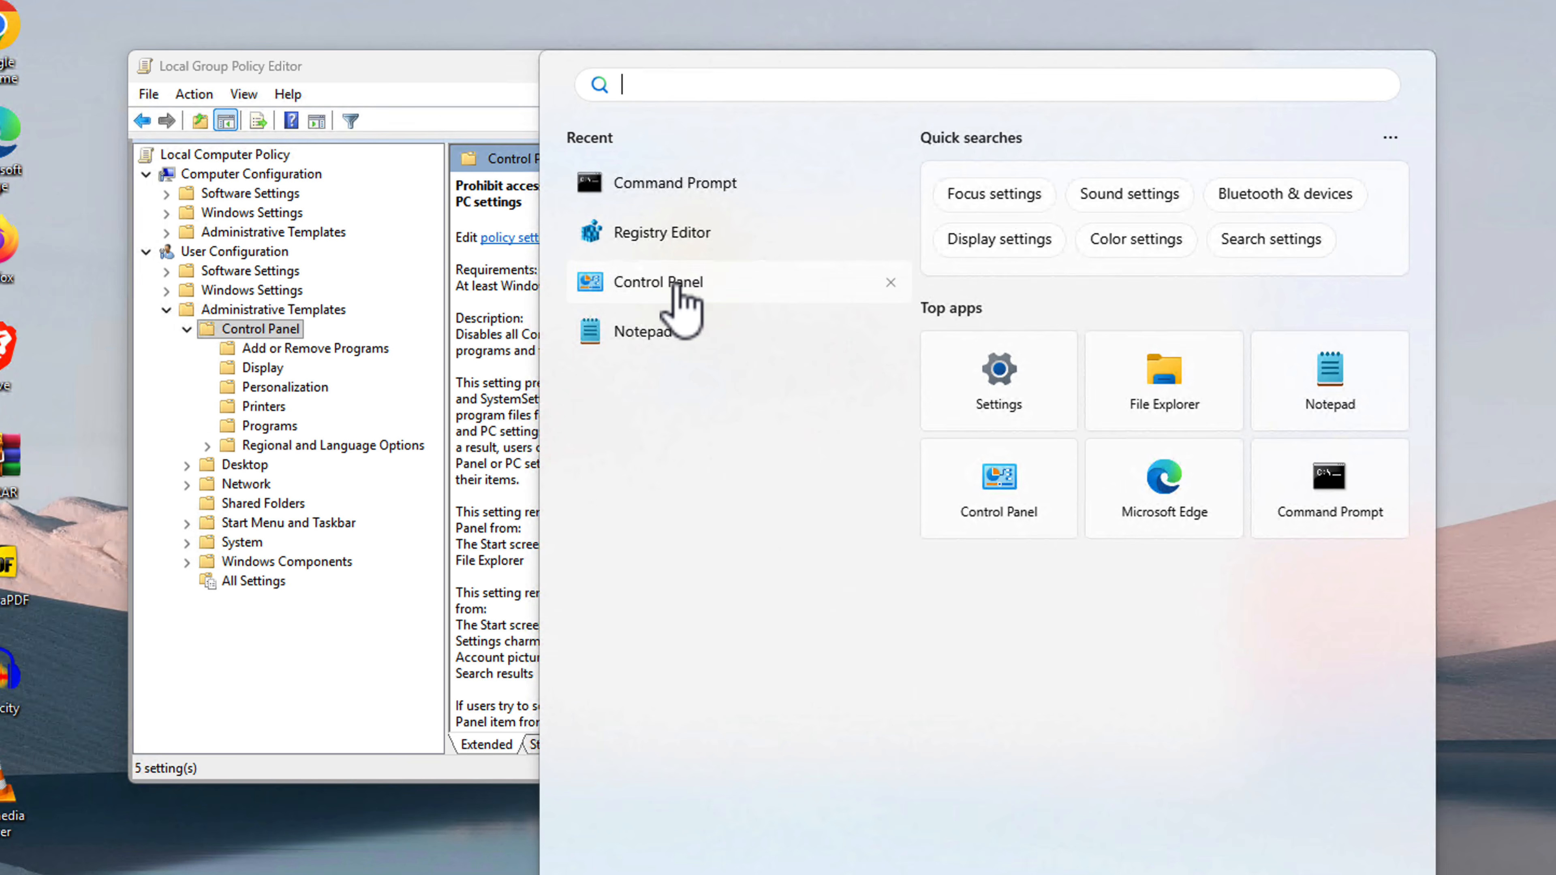
{"action": "right_click", "coordinate": [677, 287]}
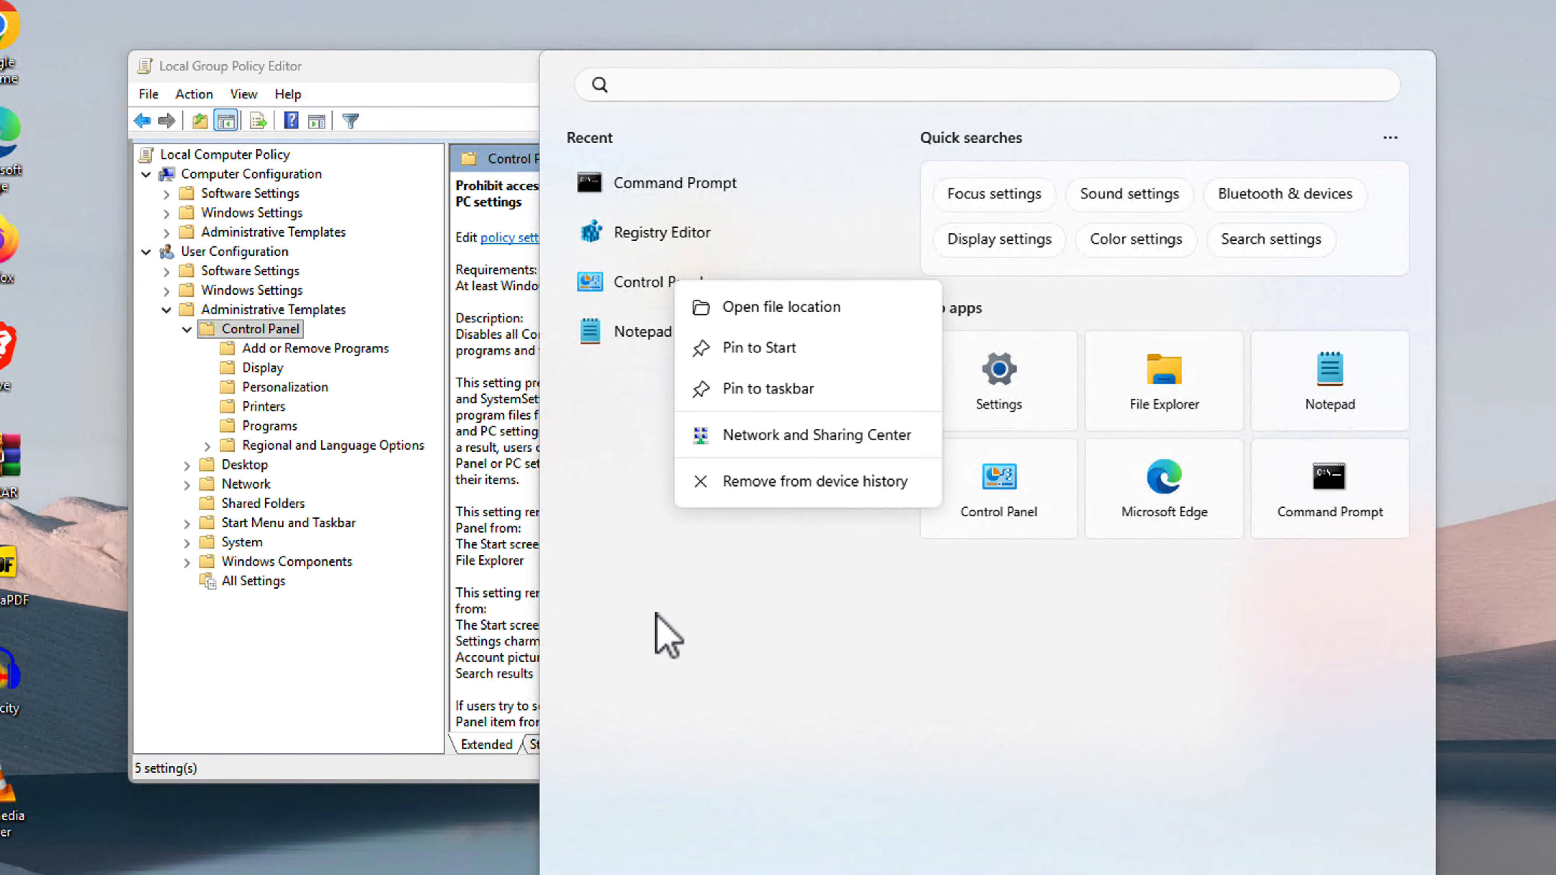
{"action": "right_click", "coordinate": [996, 494]}
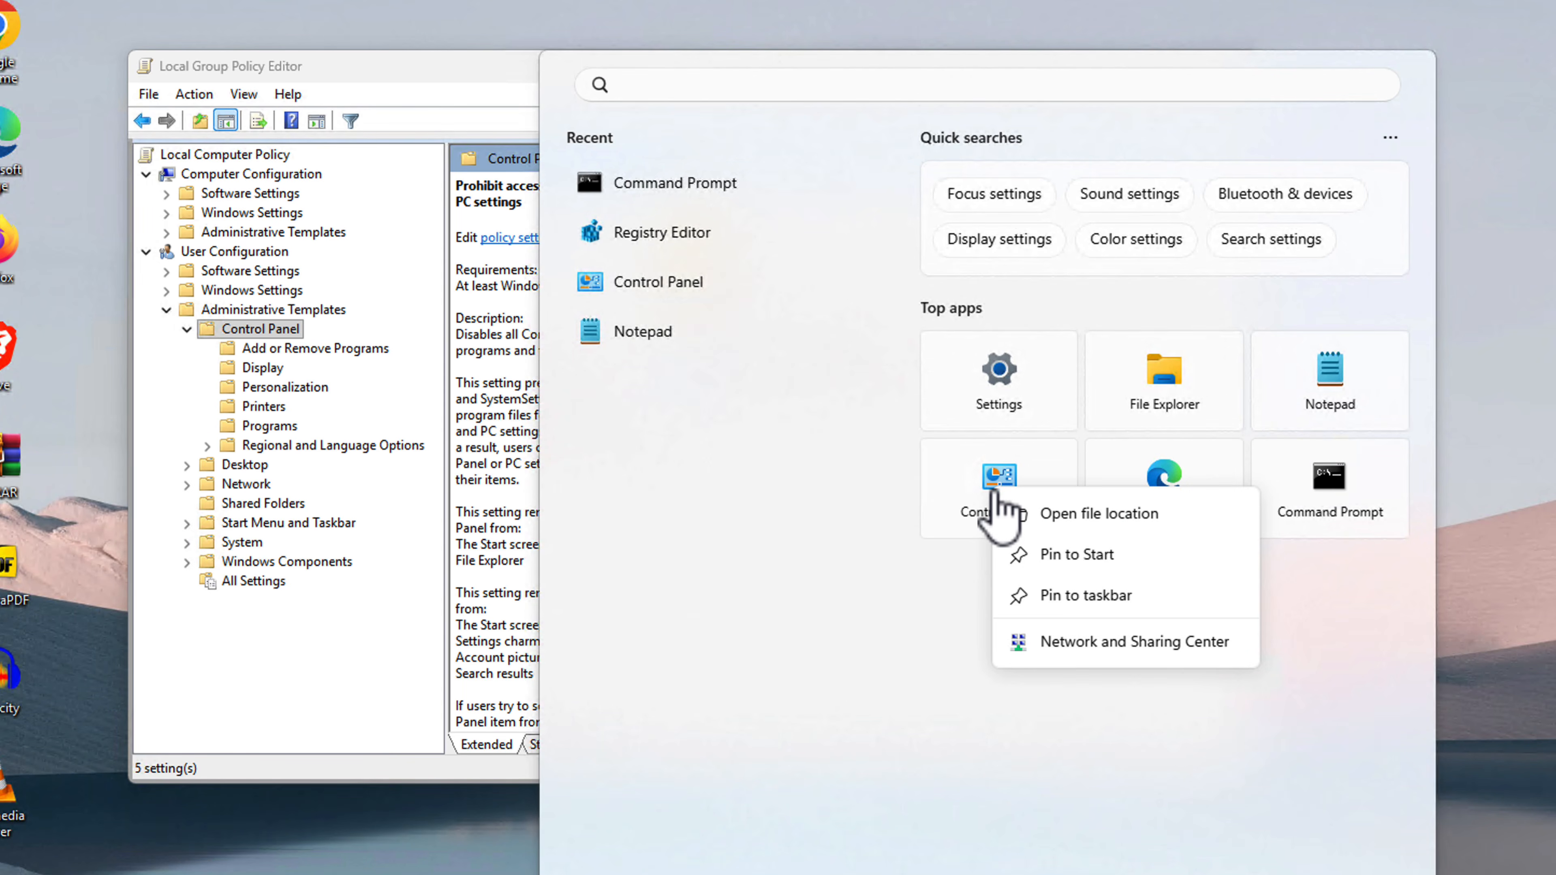
{"action": "left_click", "coordinate": [942, 521]}
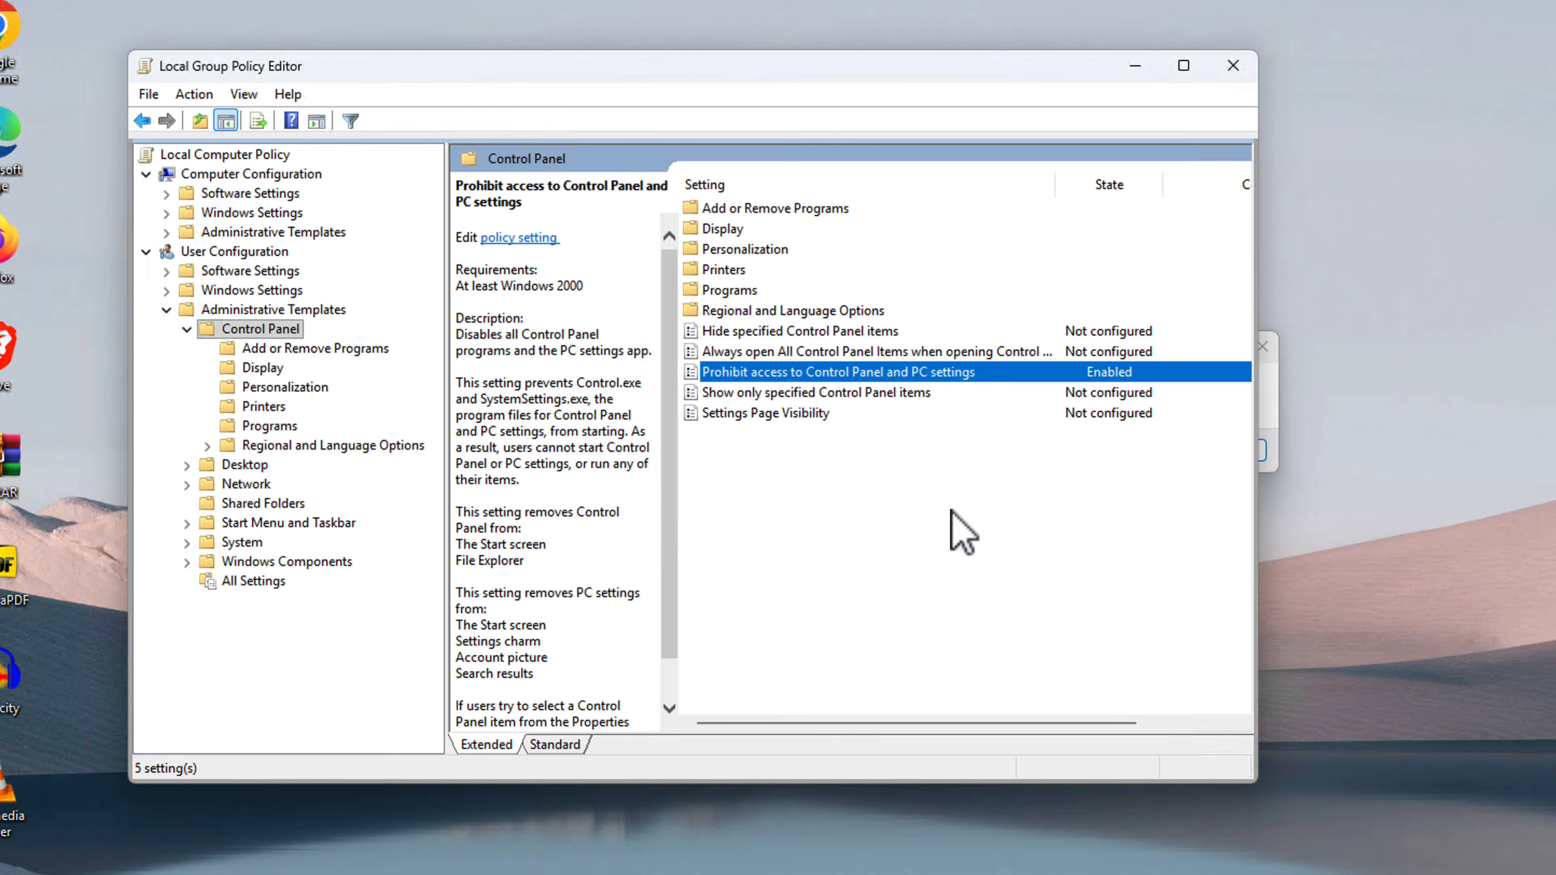
{"action": "left_click", "coordinate": [1270, 400]}
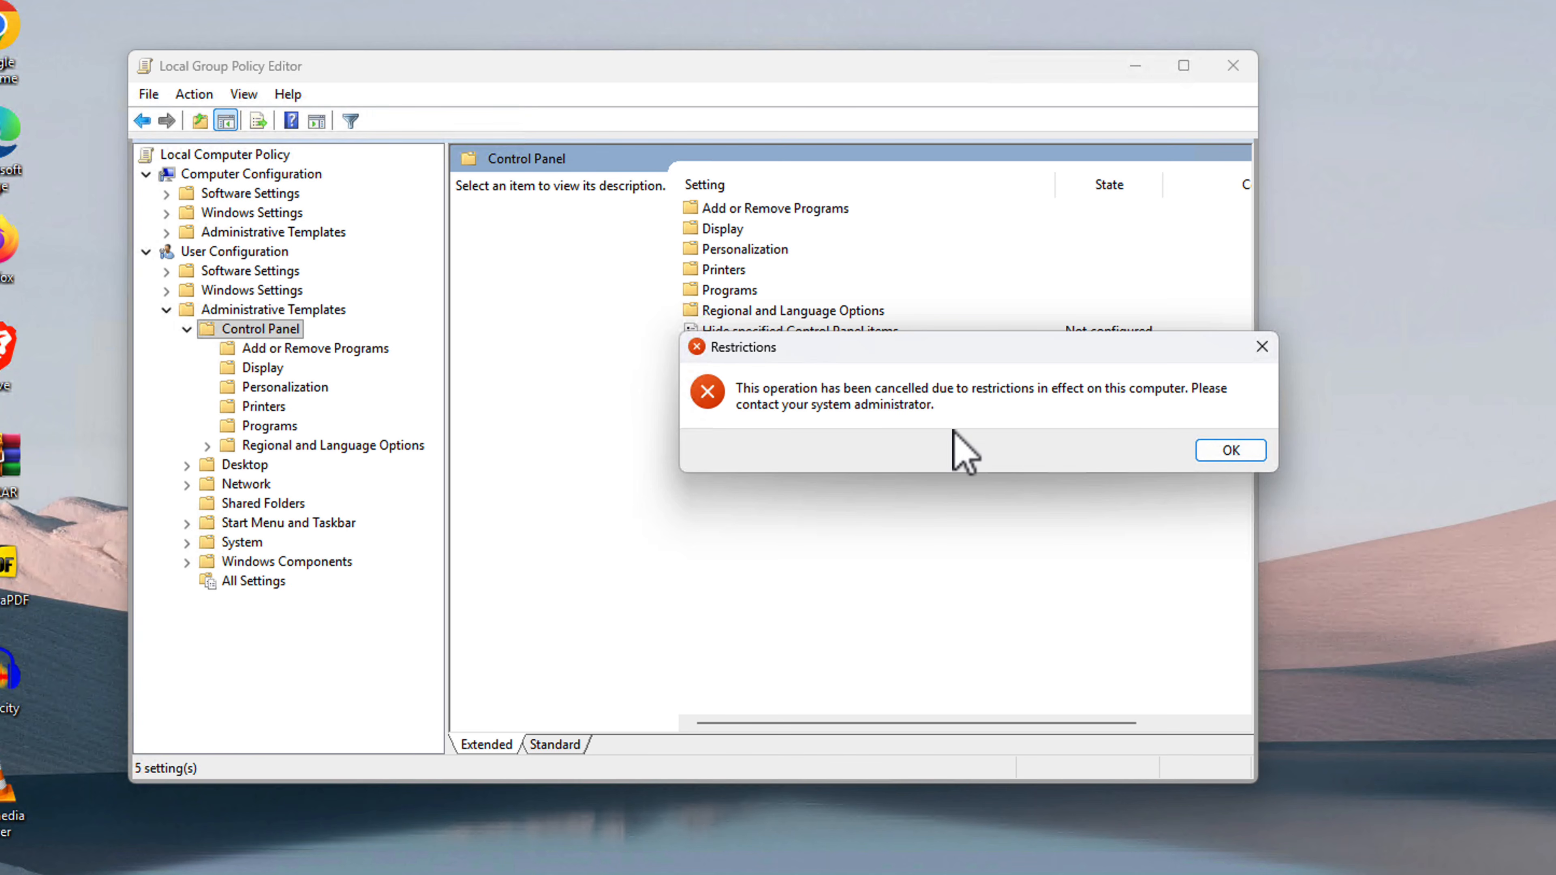
{"action": "left_click", "coordinate": [1210, 451]}
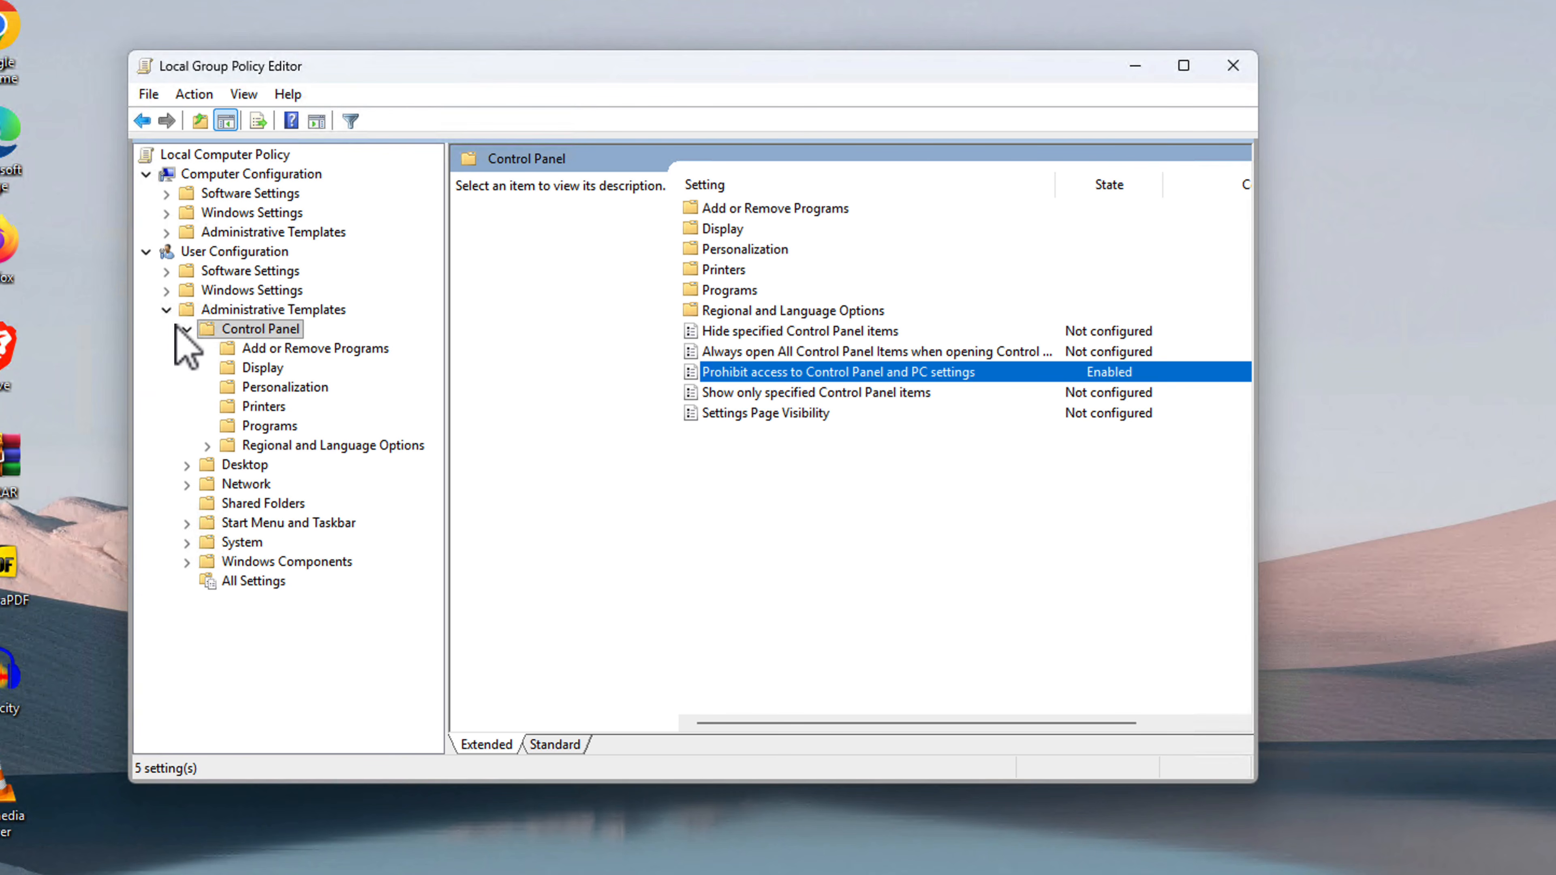
Collapse the user Administrative Templates and show the Windows Installer policies in Windows Components under Computer Configuration's Administrative Templates.
{"action": "left_click", "coordinate": [166, 310]}
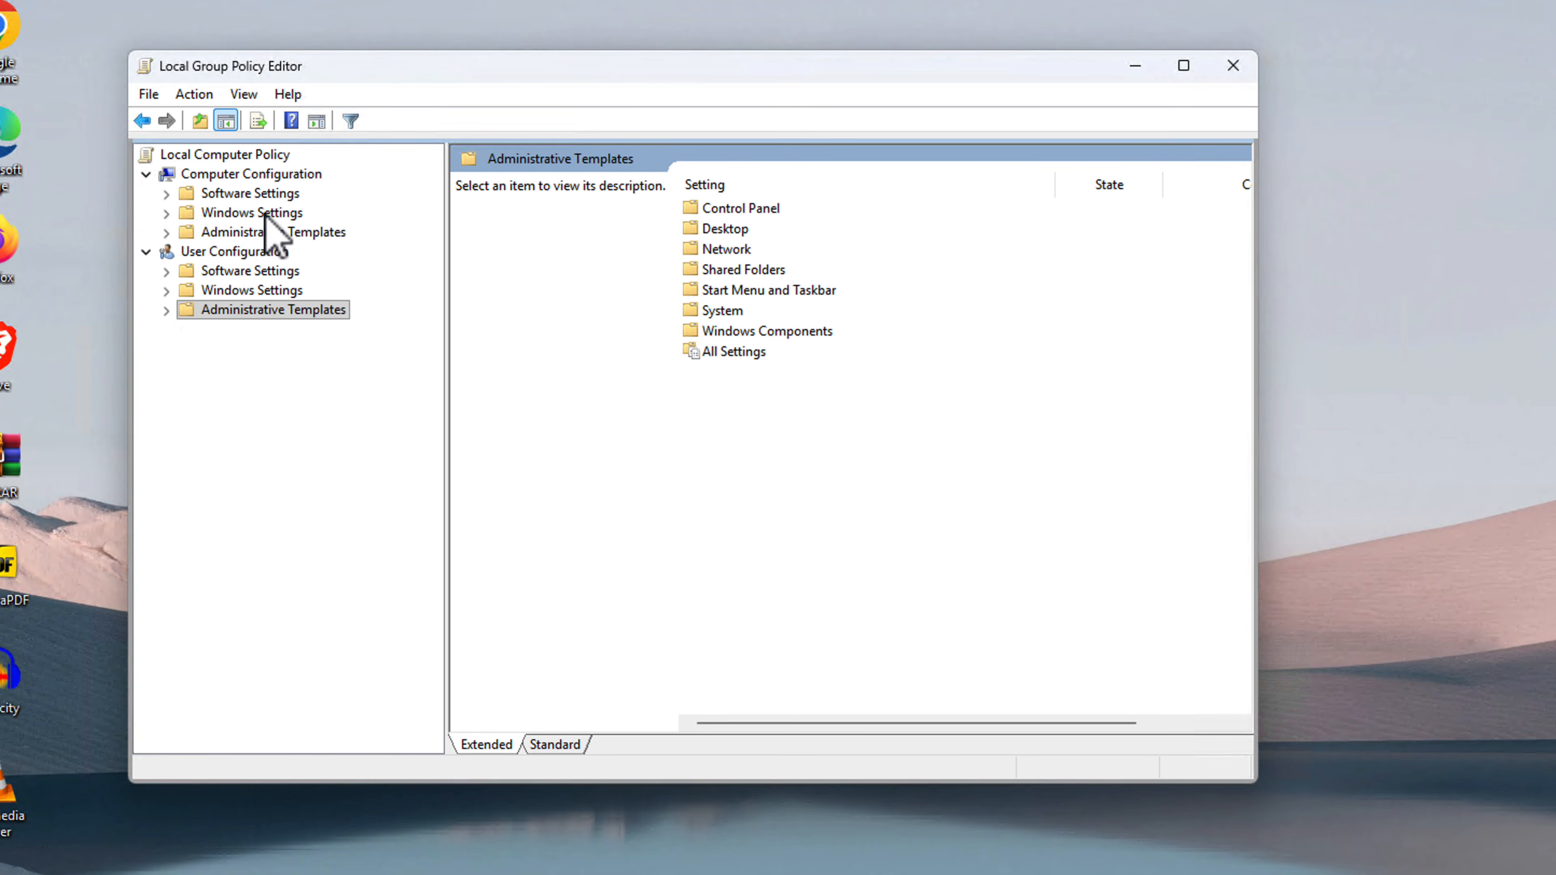
{"action": "left_click", "coordinate": [261, 178]}
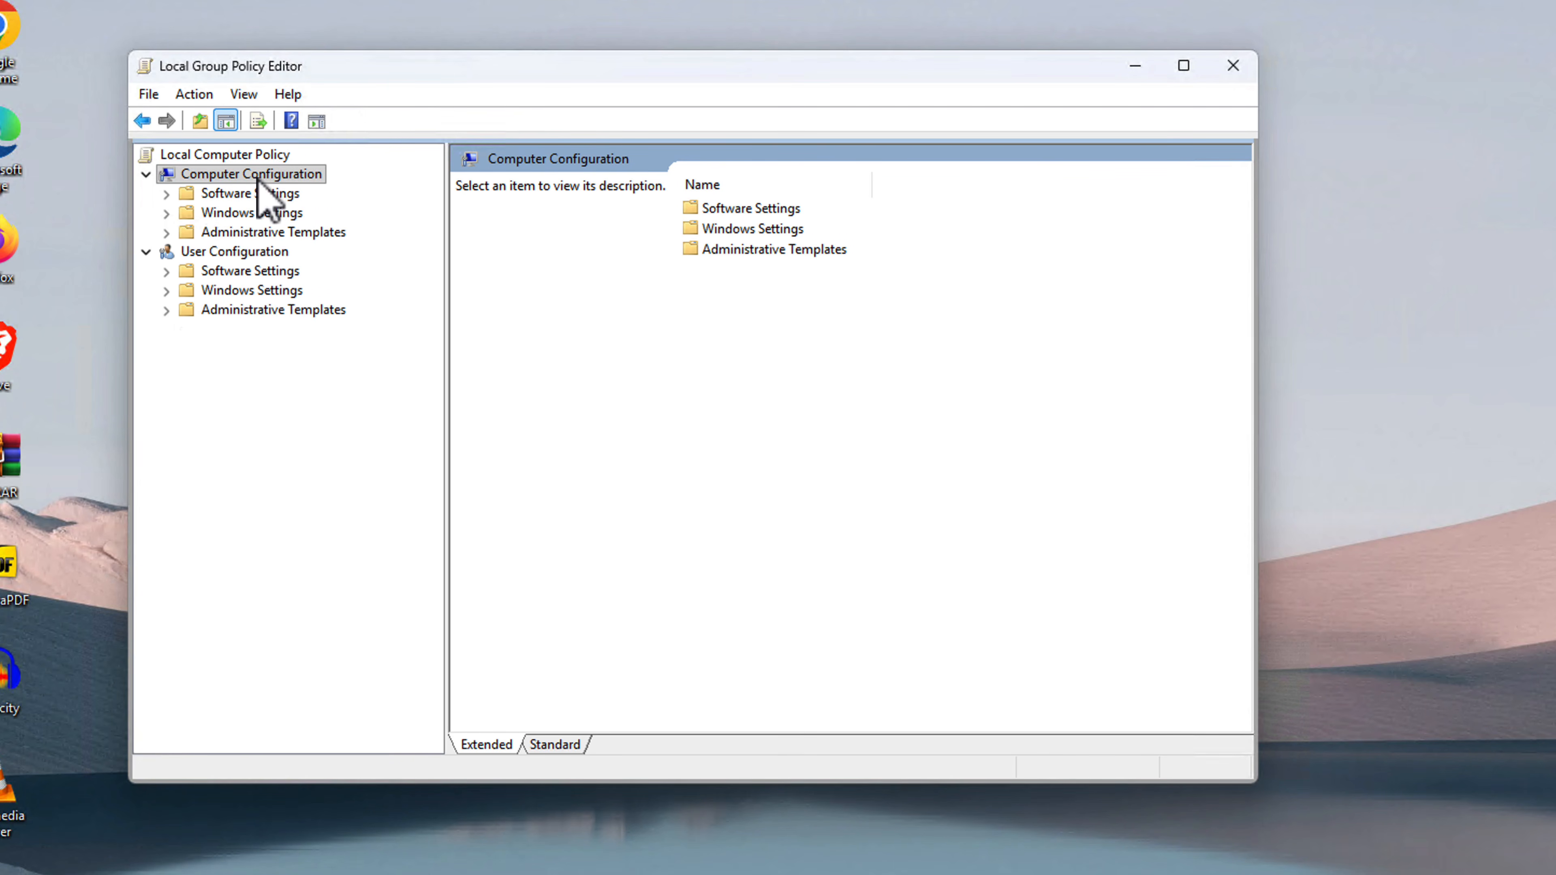
{"action": "left_click", "coordinate": [257, 177]}
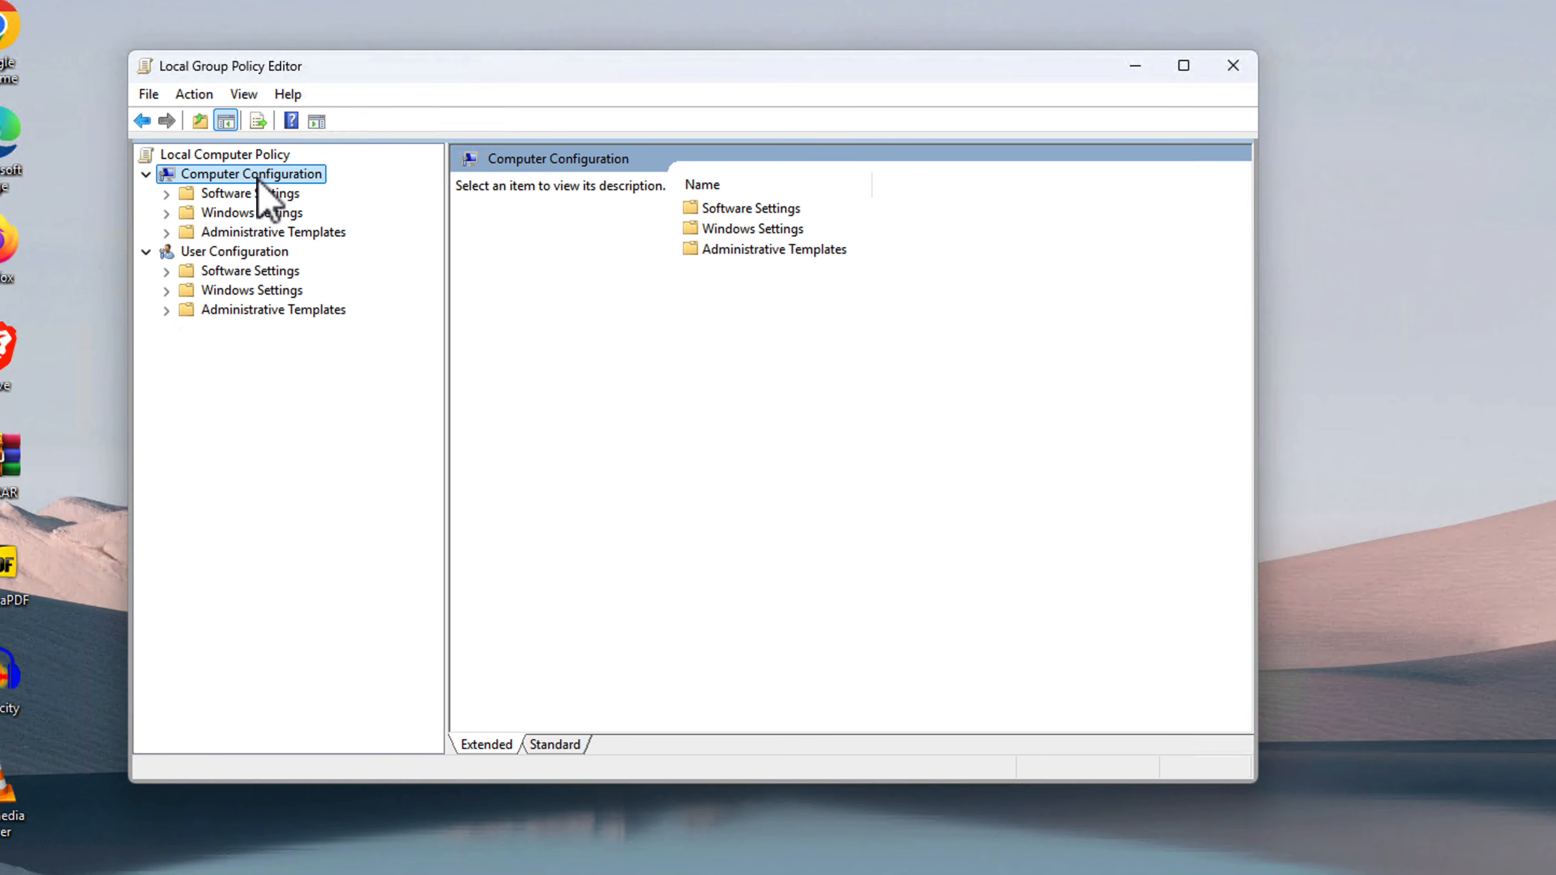
{"action": "left_click", "coordinate": [166, 233]}
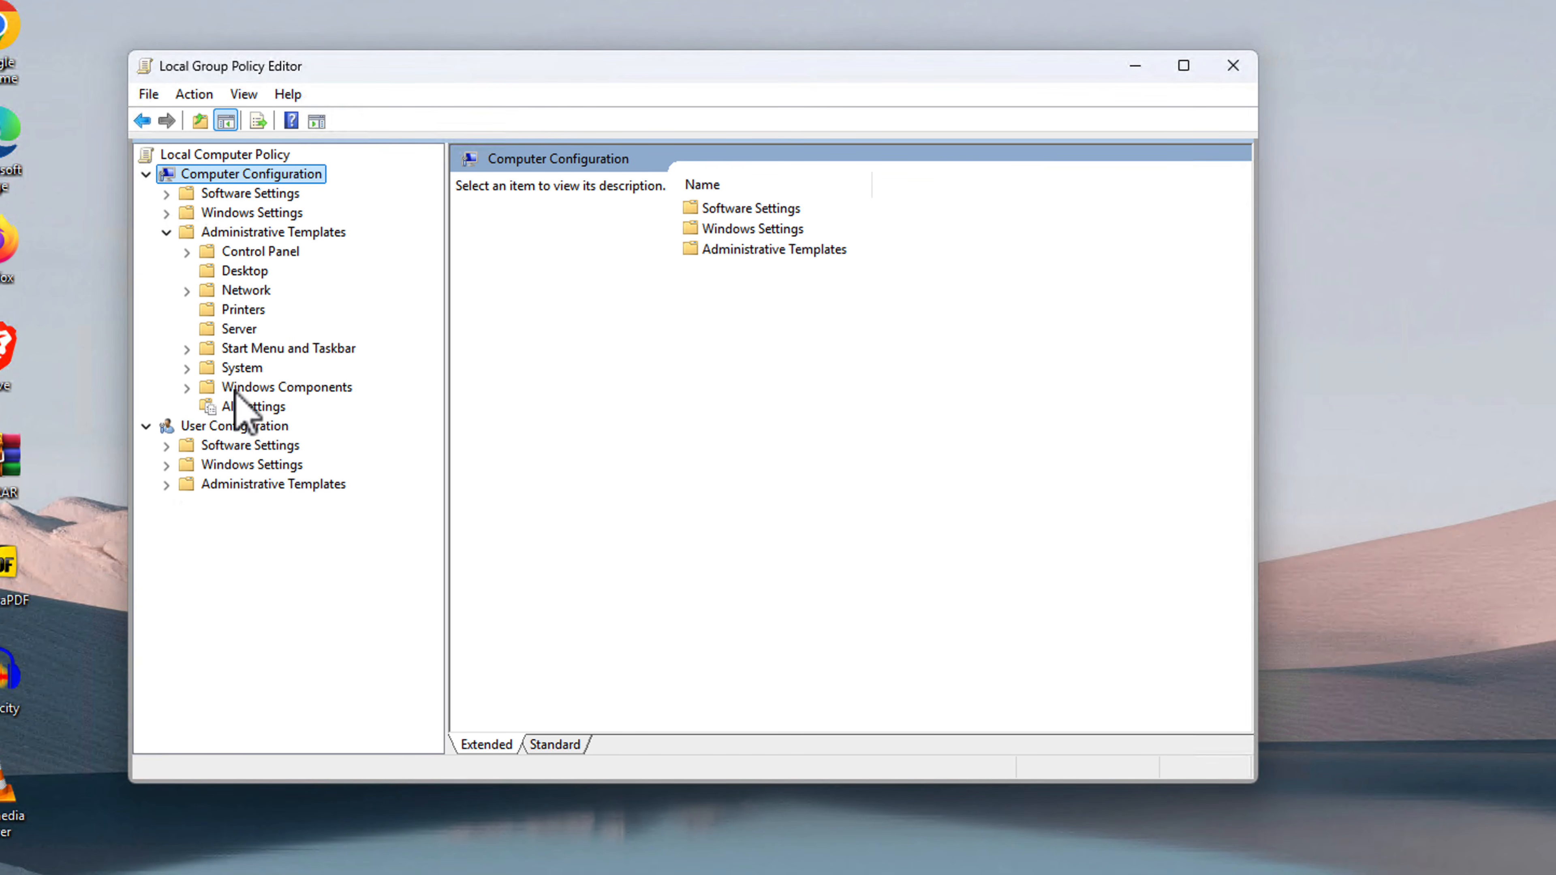
{"action": "left_click", "coordinate": [187, 388]}
{"action": "scroll", "coordinate": [344, 463], "scroll_direction": "down", "scroll_amount": 20}
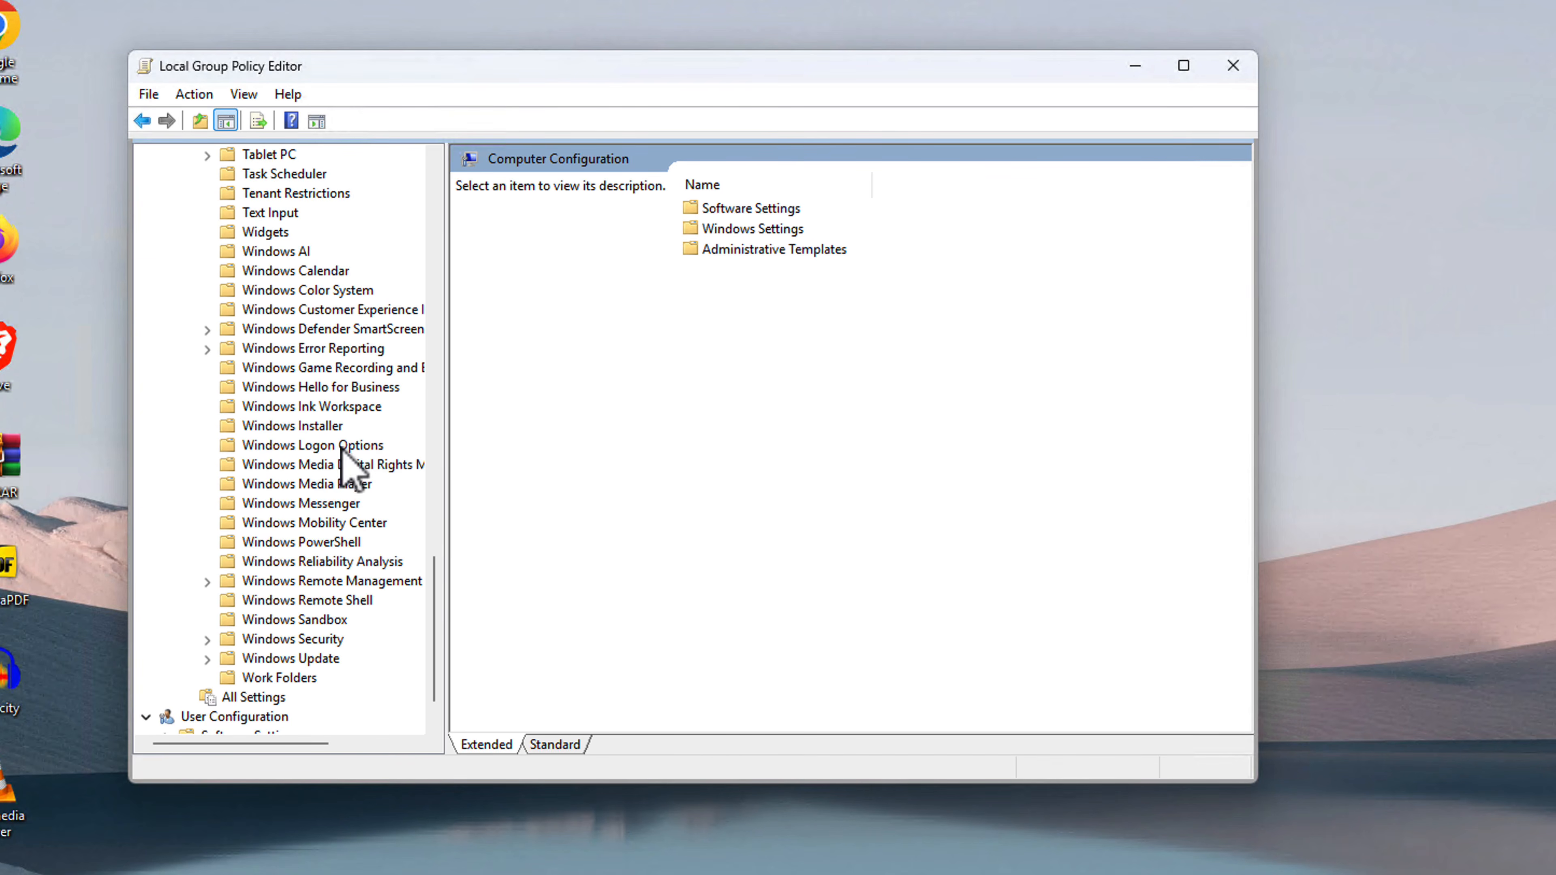
{"action": "left_click", "coordinate": [294, 428]}
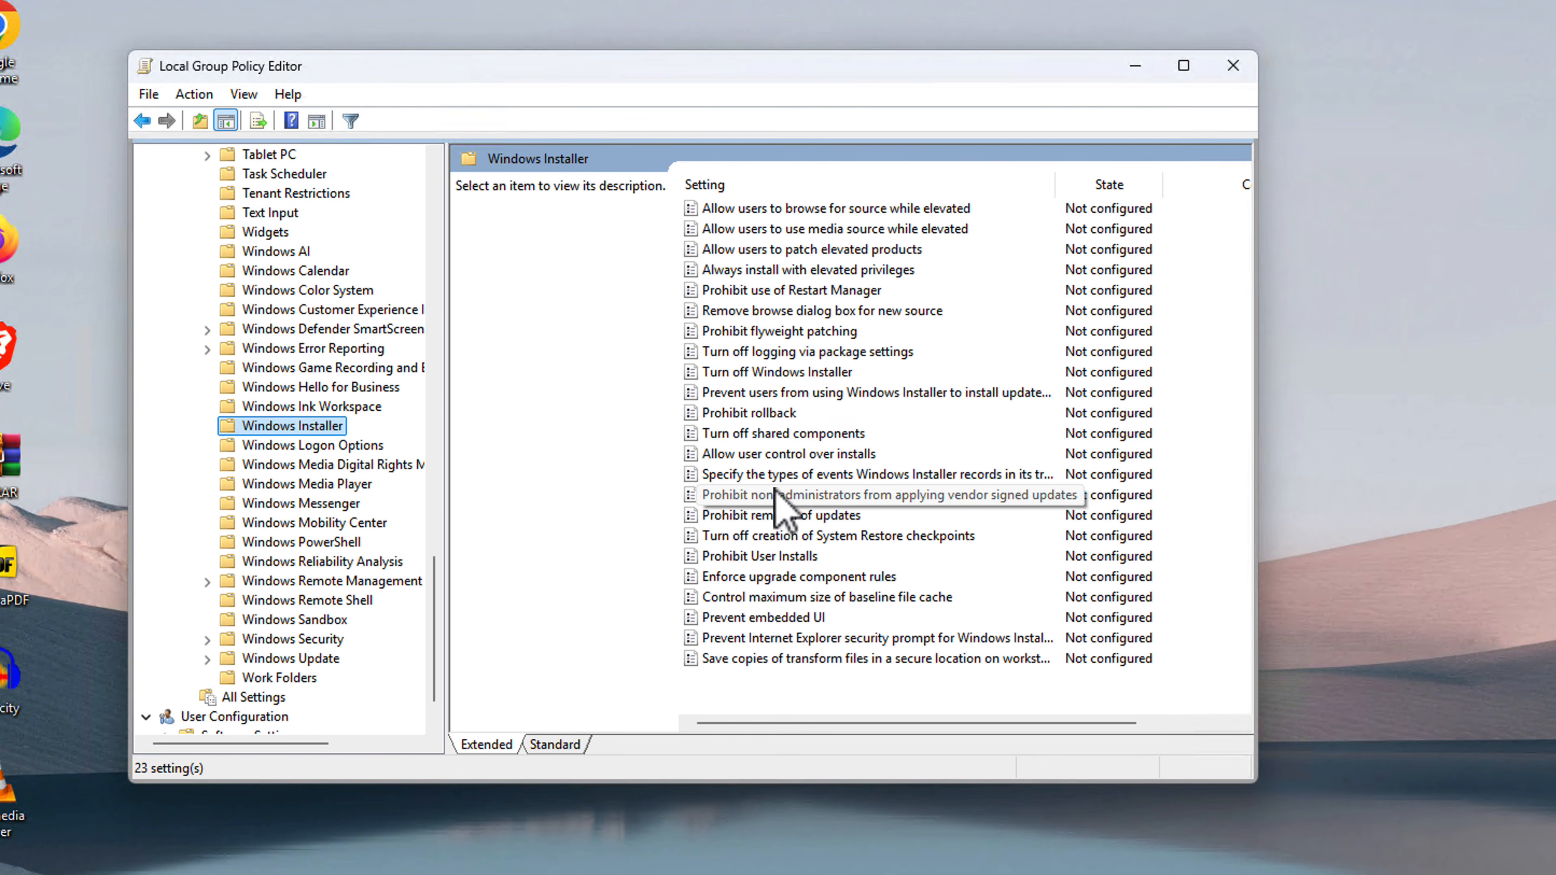
Enable the "Turn off Windows Installer" policy with Disable Windows Installer set to Always, and apply it.
{"action": "left_click", "coordinate": [796, 375]}
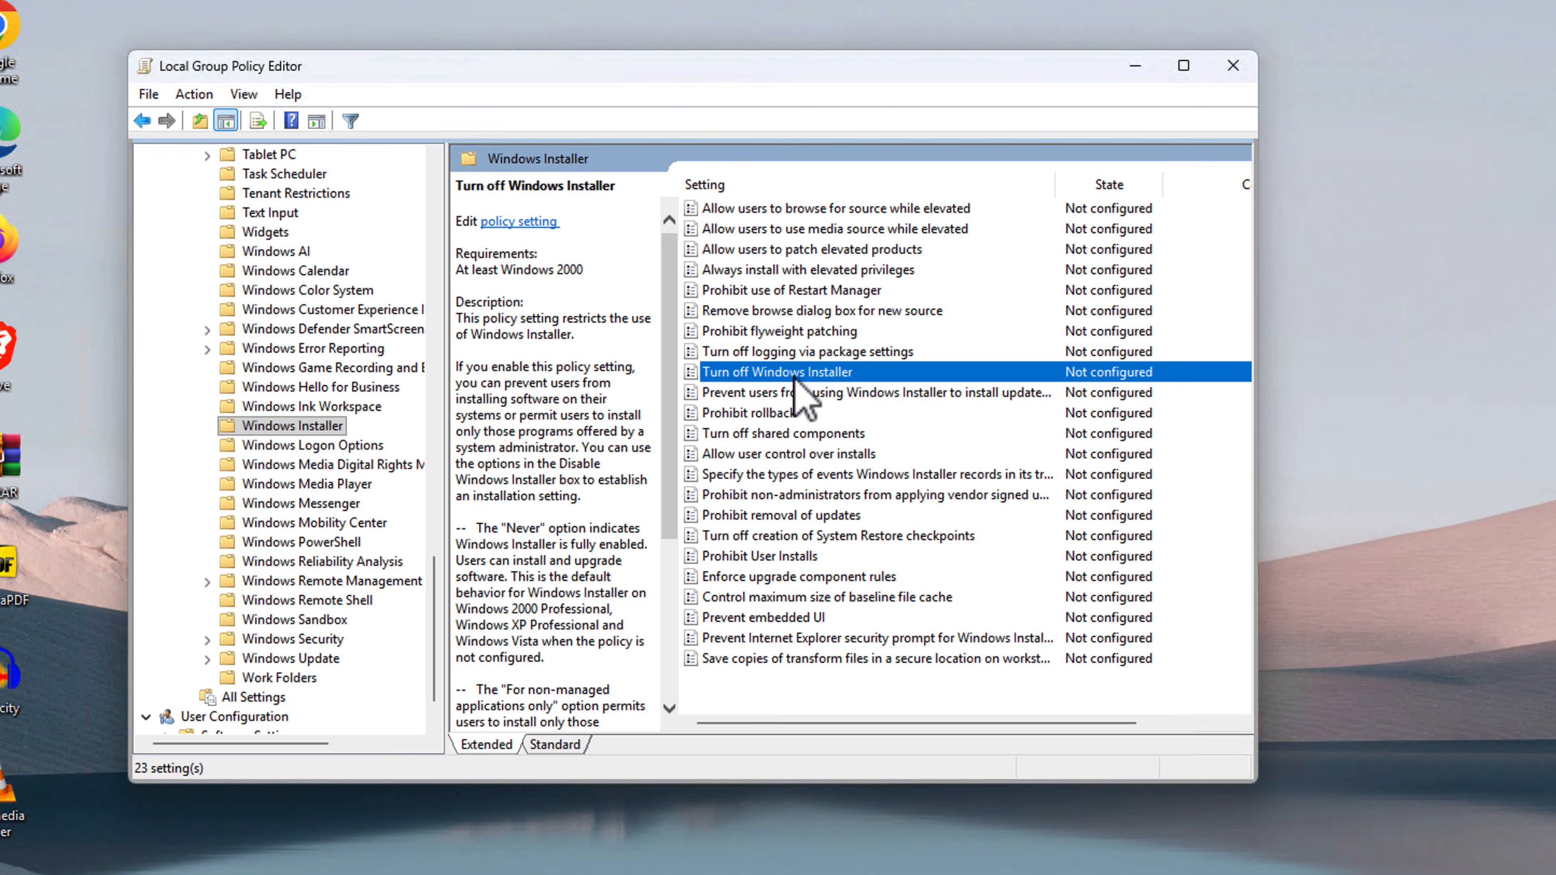
{"action": "double_click", "coordinate": [824, 375]}
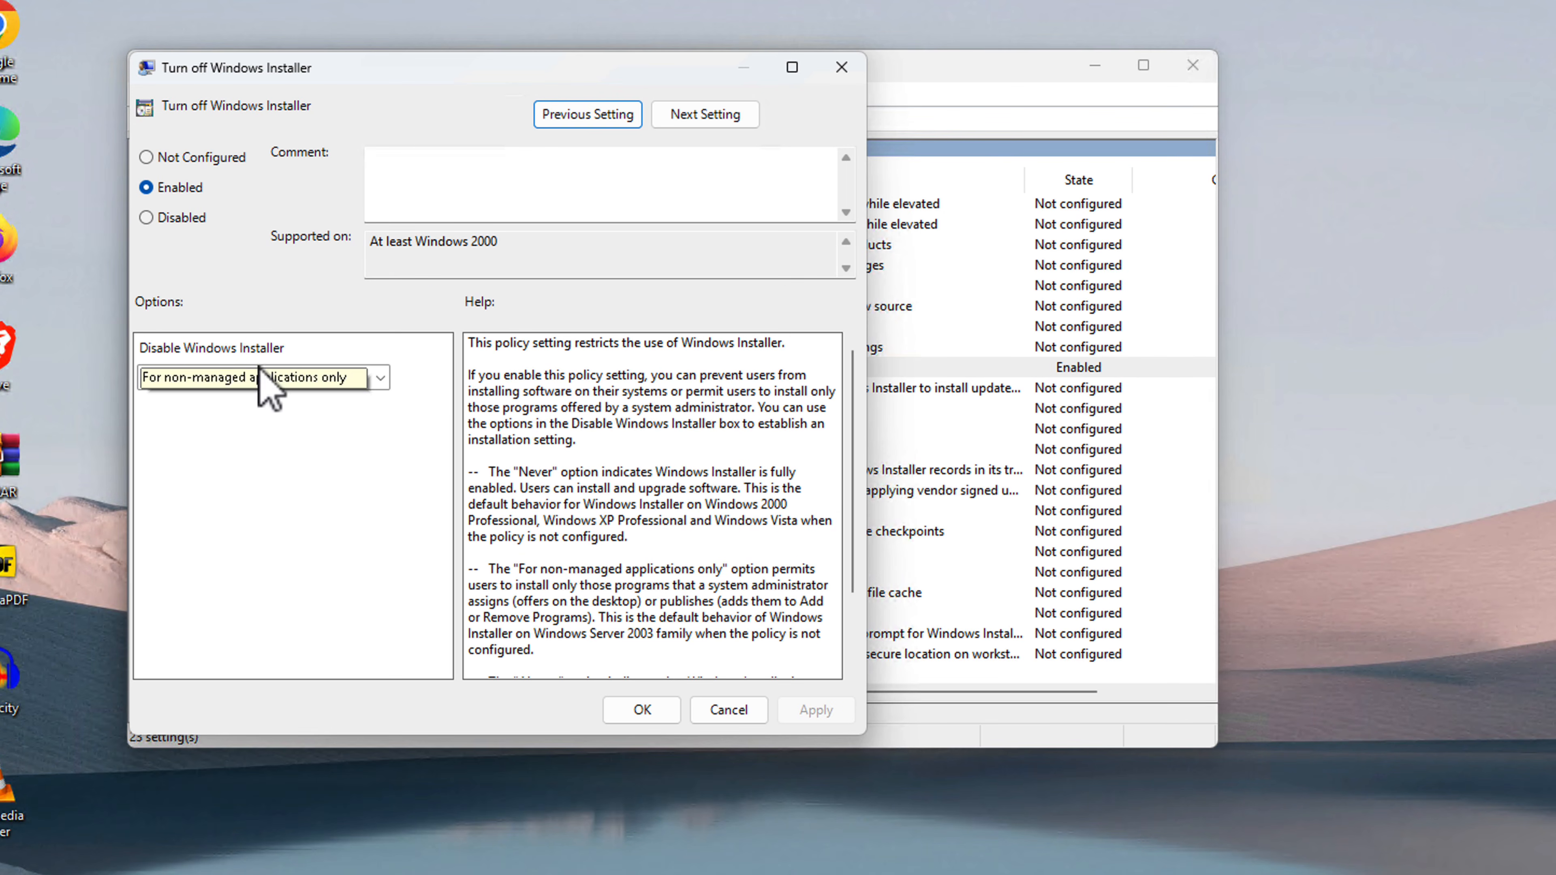
{"action": "left_click", "coordinate": [381, 378]}
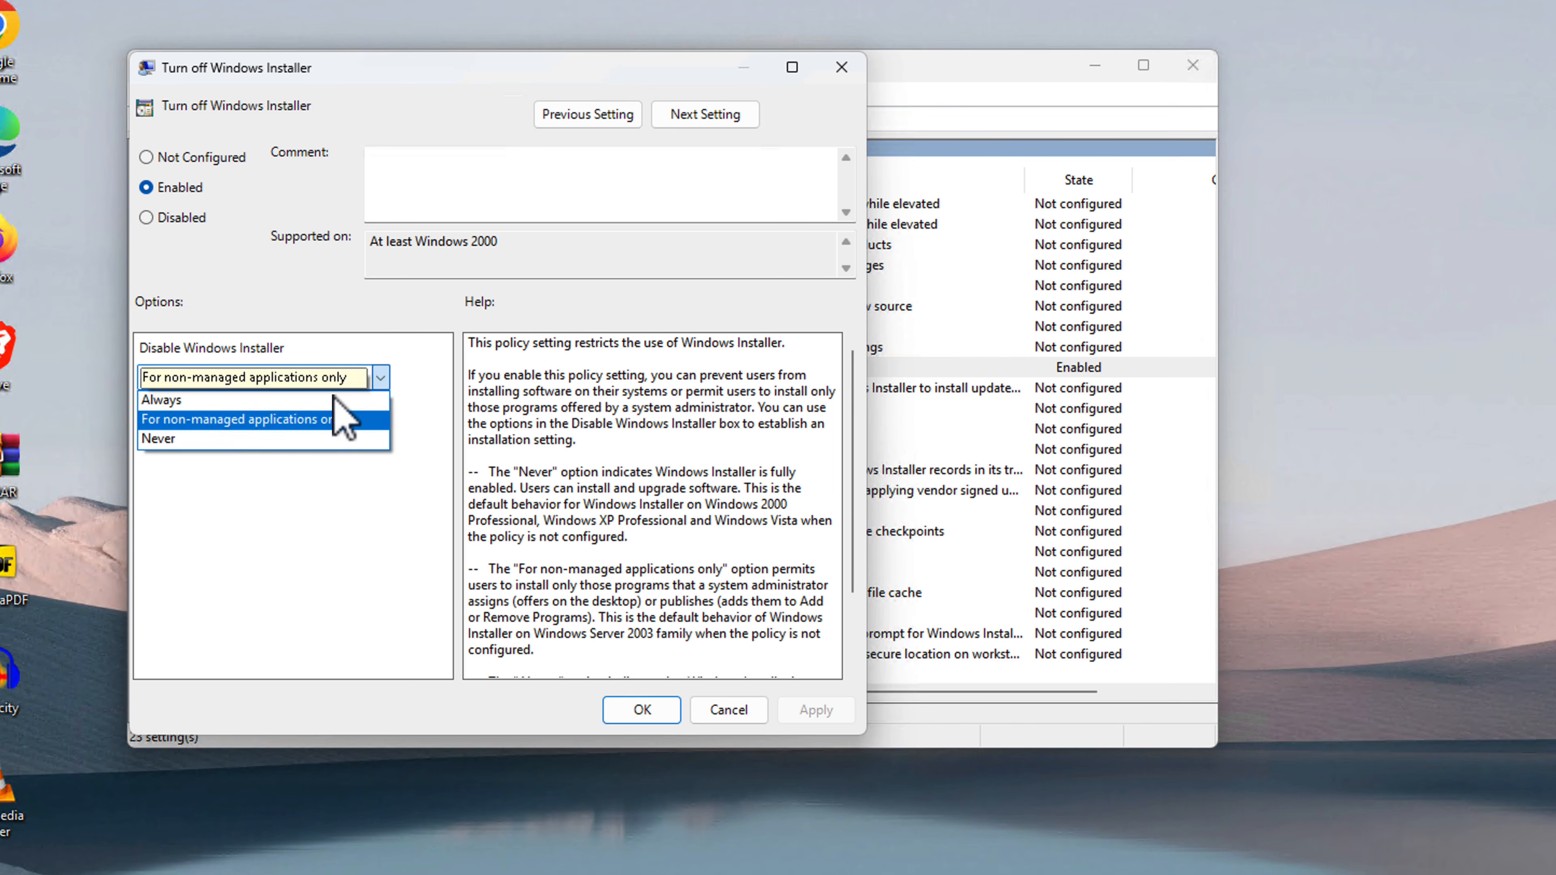
{"action": "left_click", "coordinate": [167, 402]}
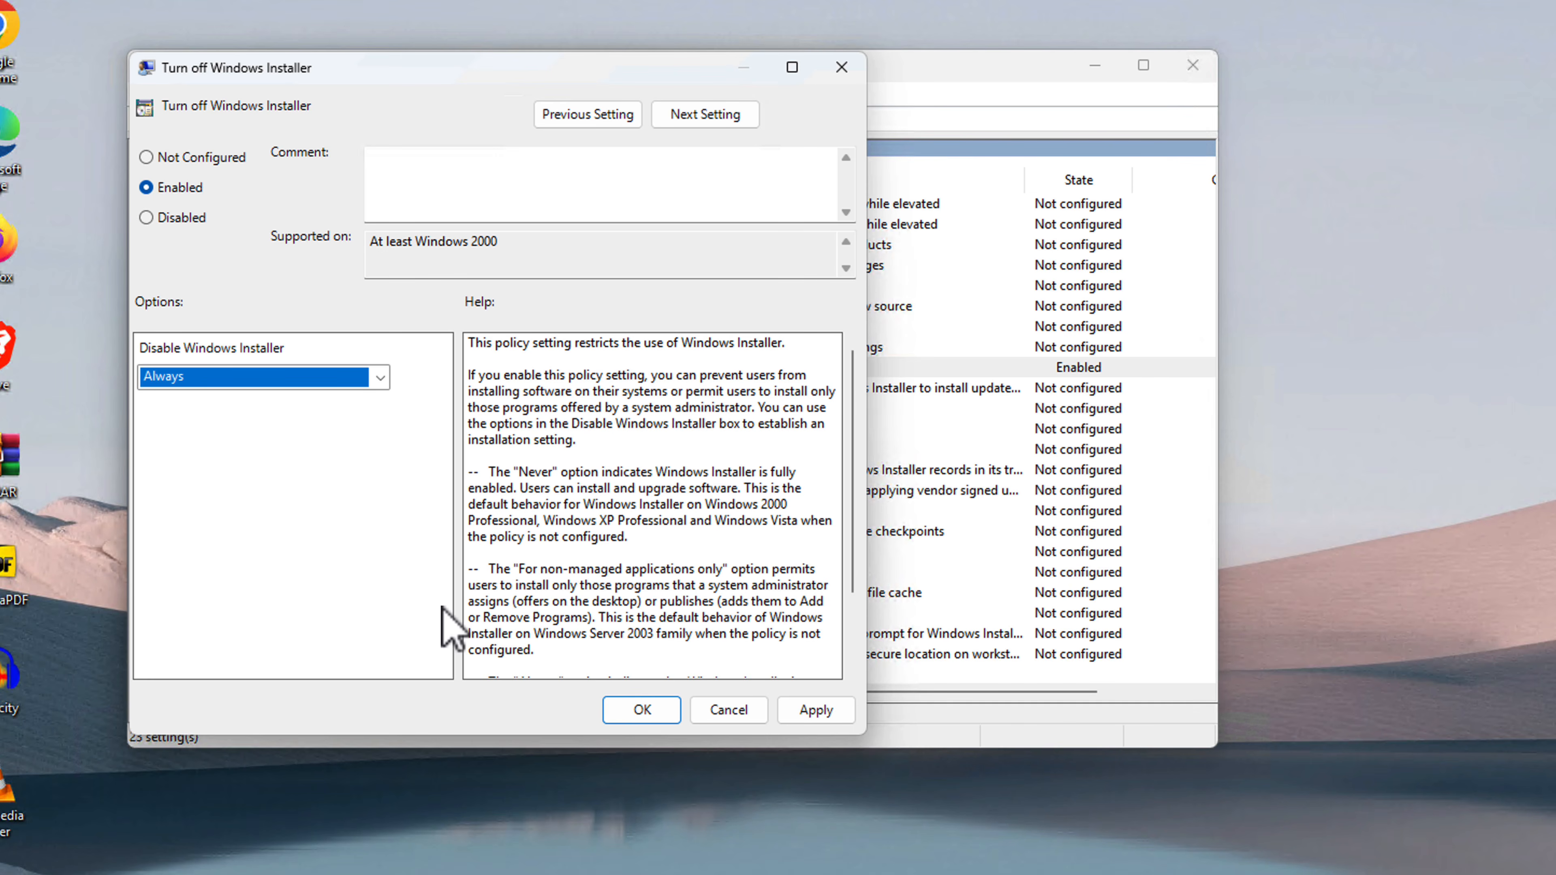
{"action": "left_click", "coordinate": [819, 717]}
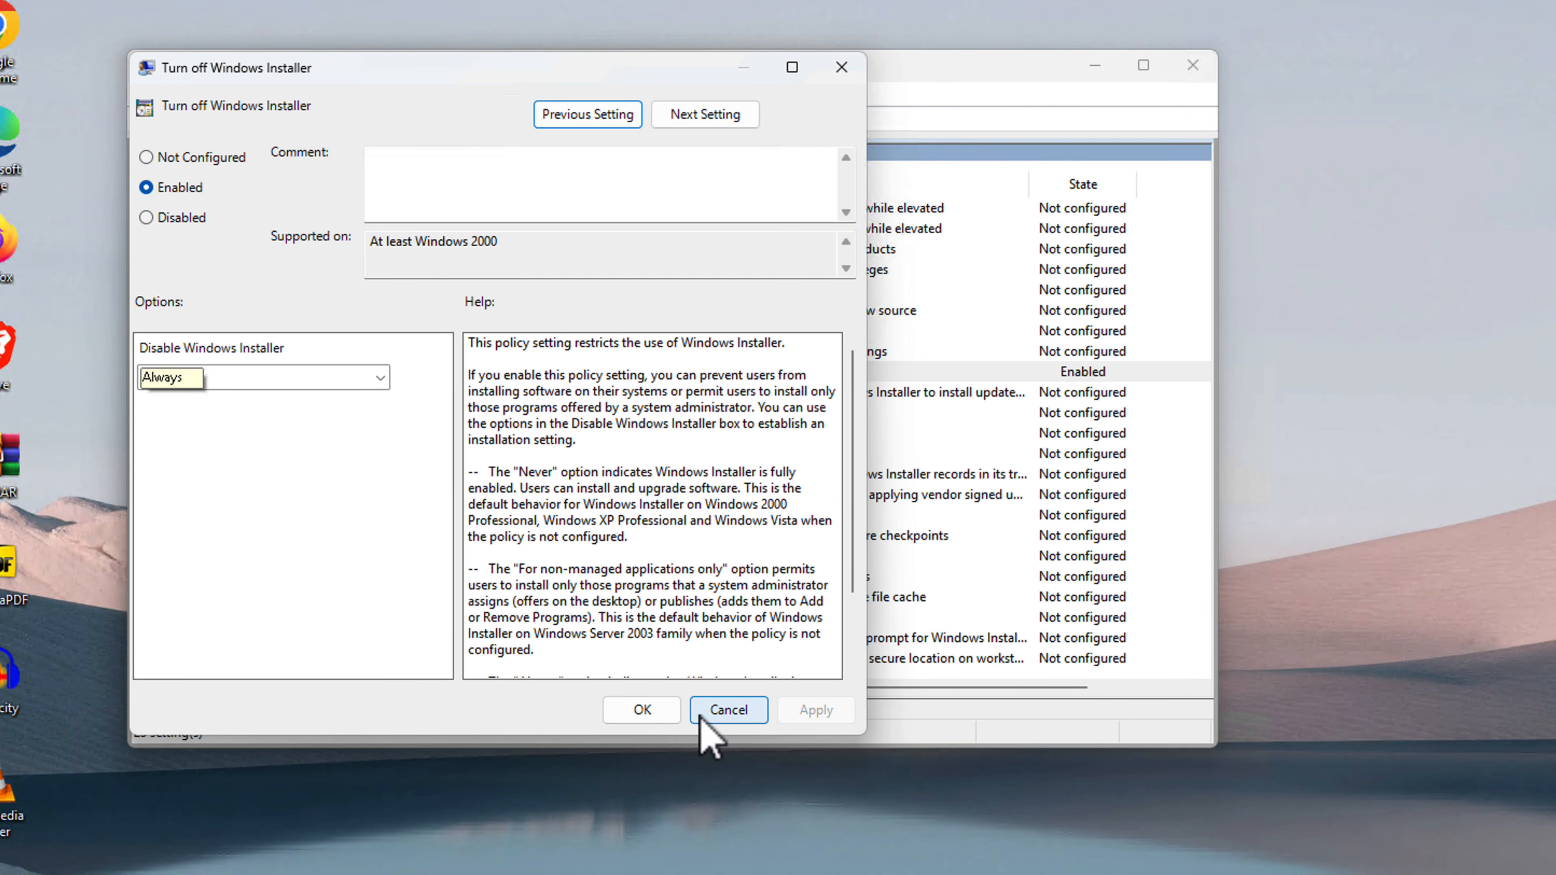
{"action": "left_click", "coordinate": [646, 712]}
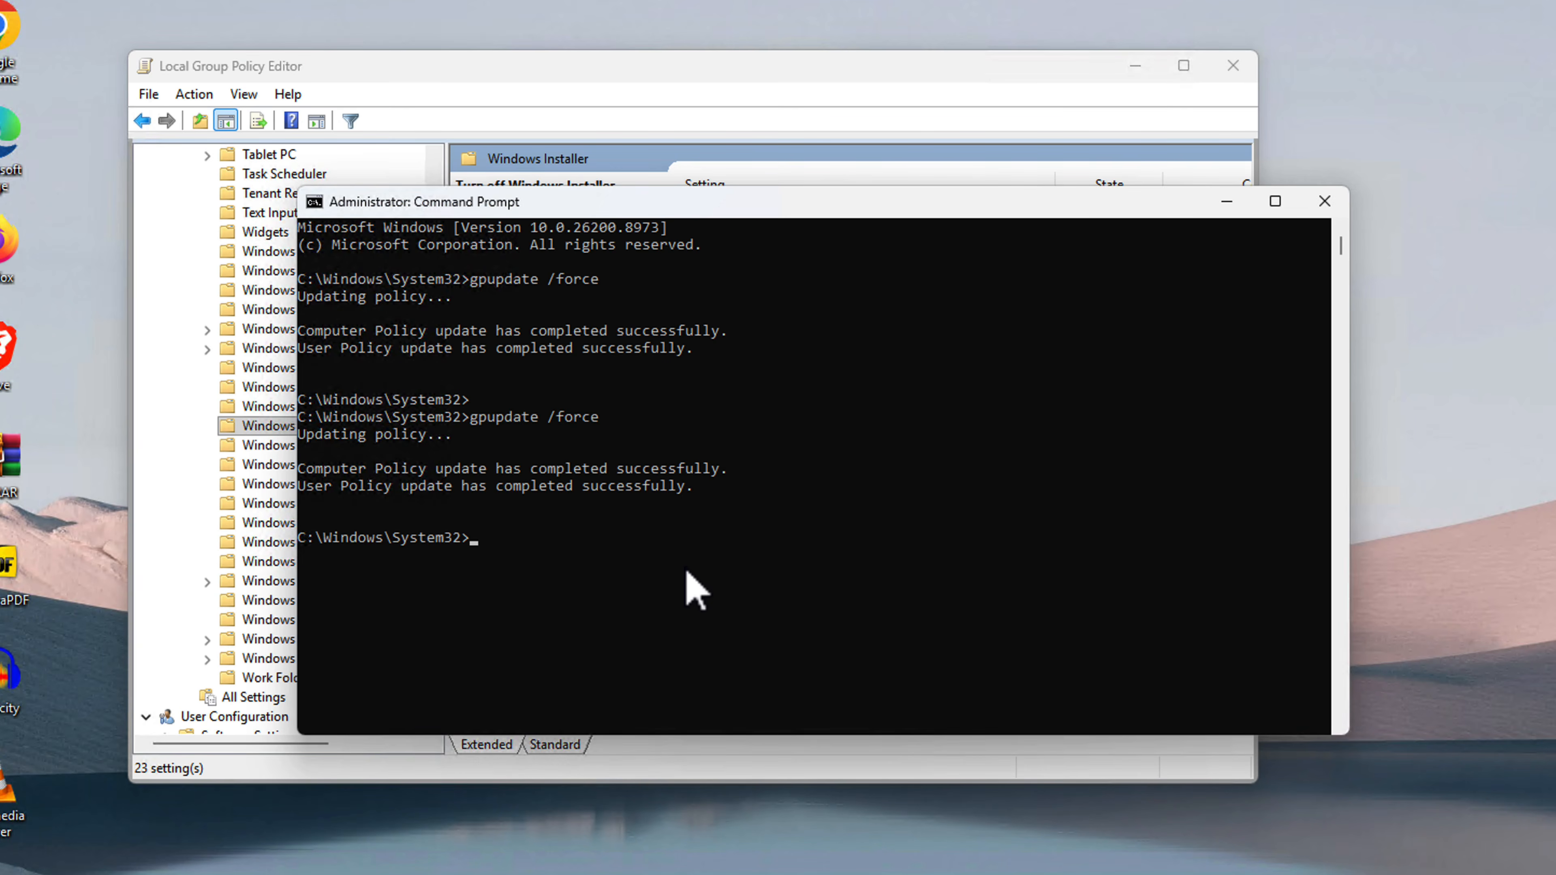
Force a Group Policy update with gpupdate /force in the Command Prompt, and minimize the prompt and the policy editor.
{"action": "left_click", "coordinate": [684, 573]}
{"action": "key", "text": "Up"}
{"action": "key", "text": "Return"}
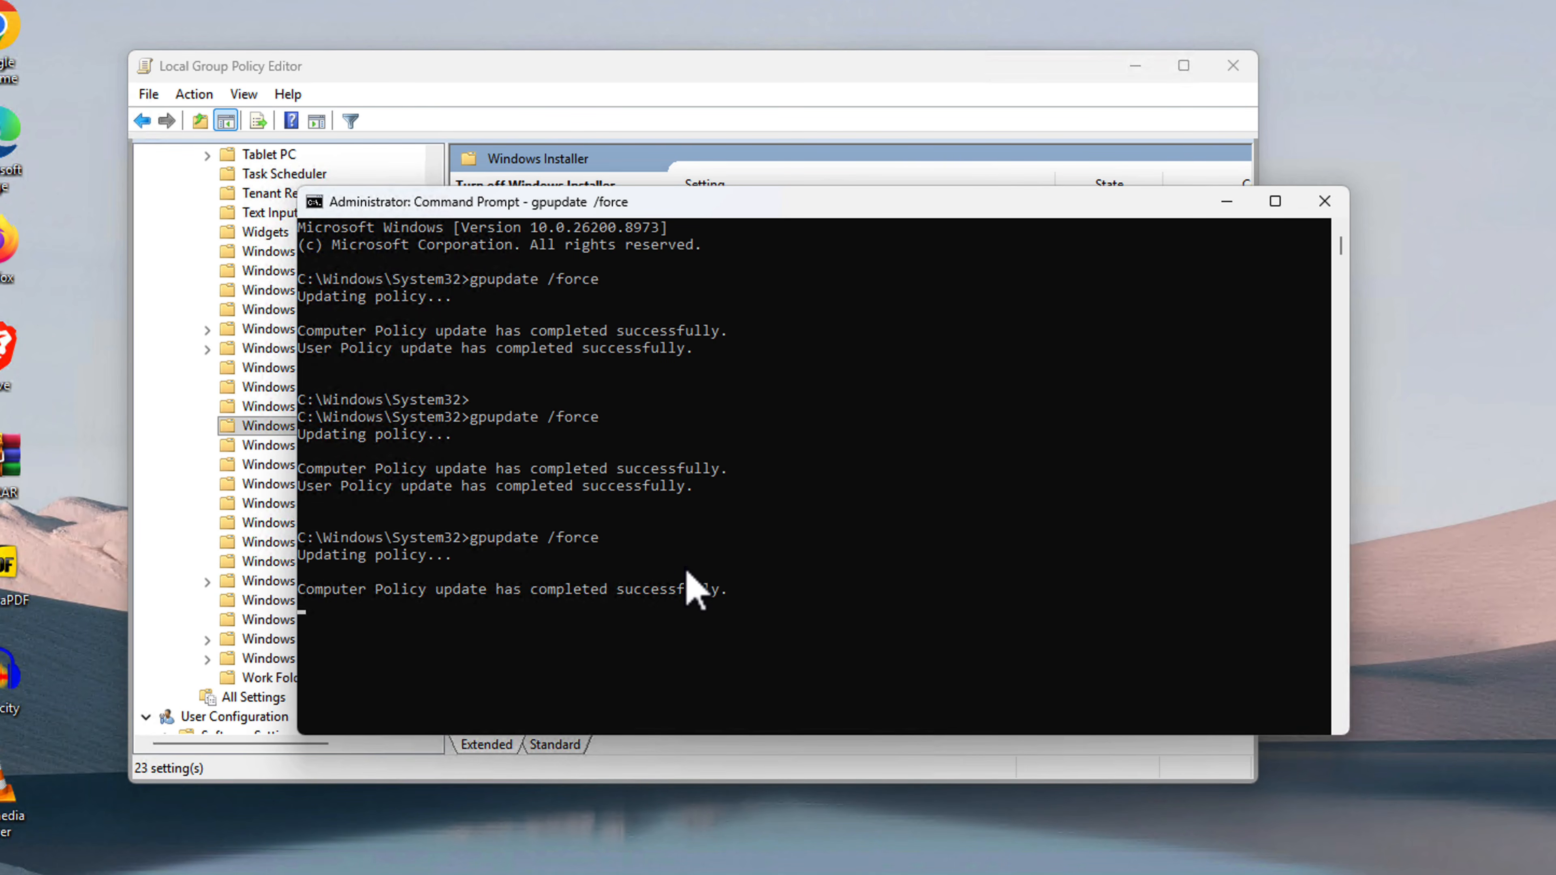
{"action": "left_click", "coordinate": [681, 555]}
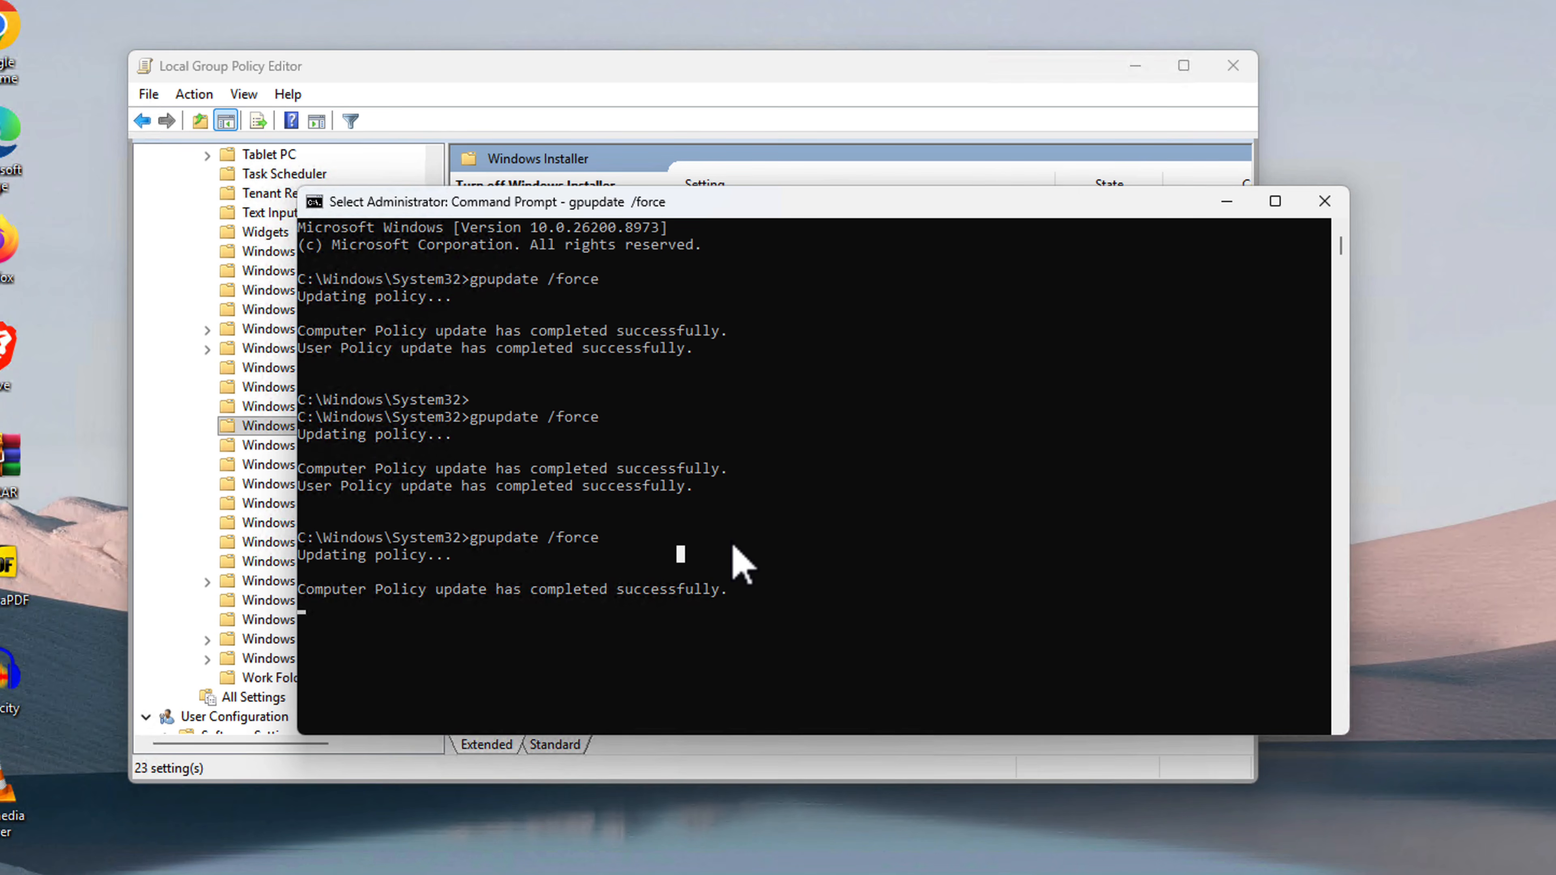
{"action": "key", "text": "Return"}
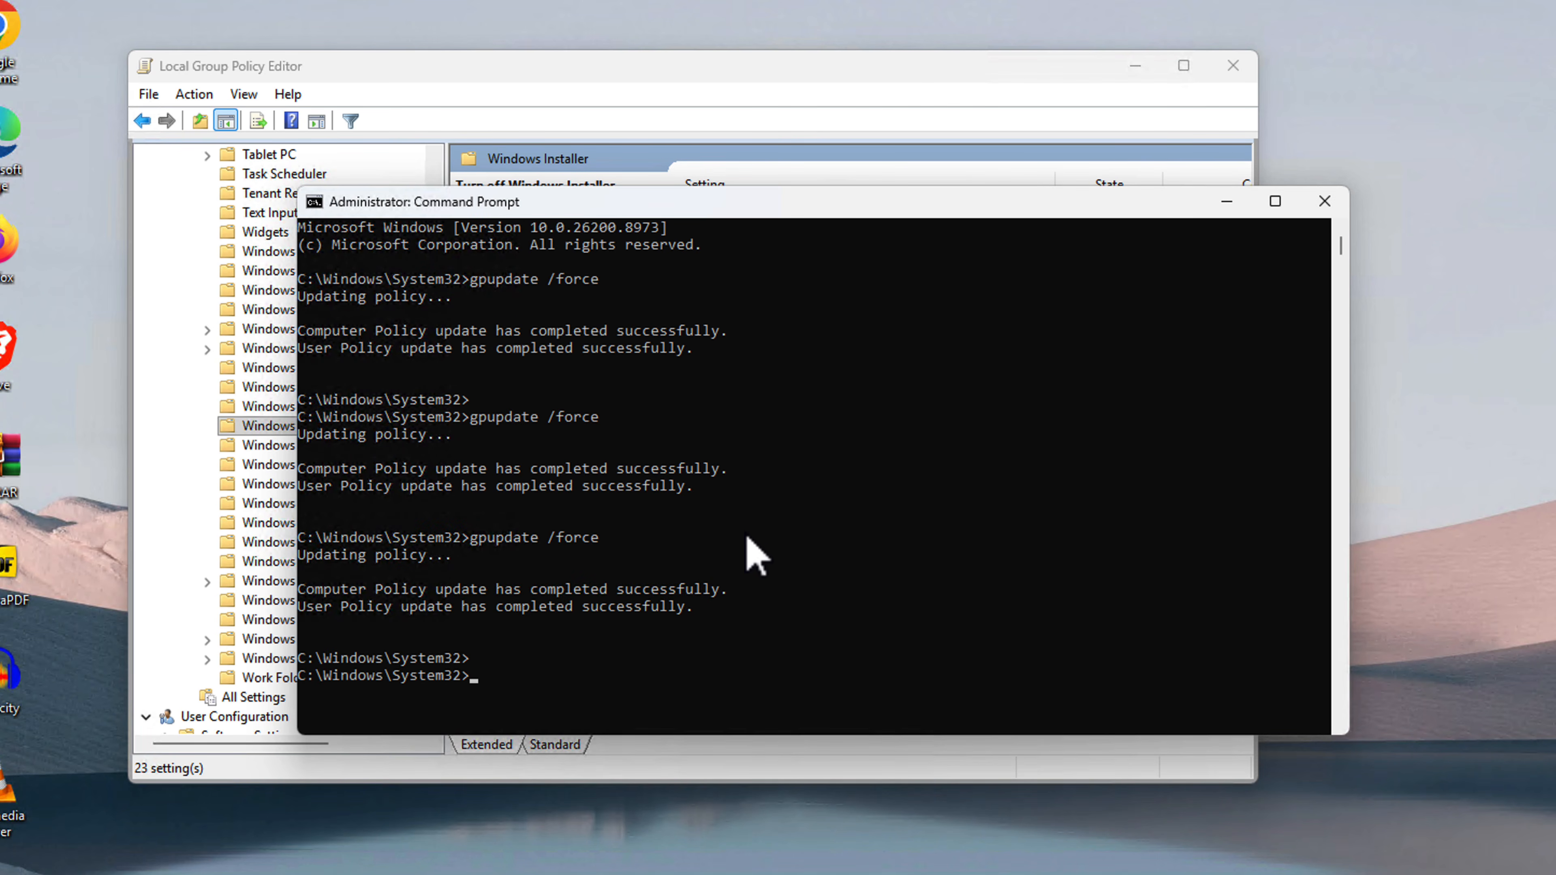
{"action": "left_click", "coordinate": [1228, 203]}
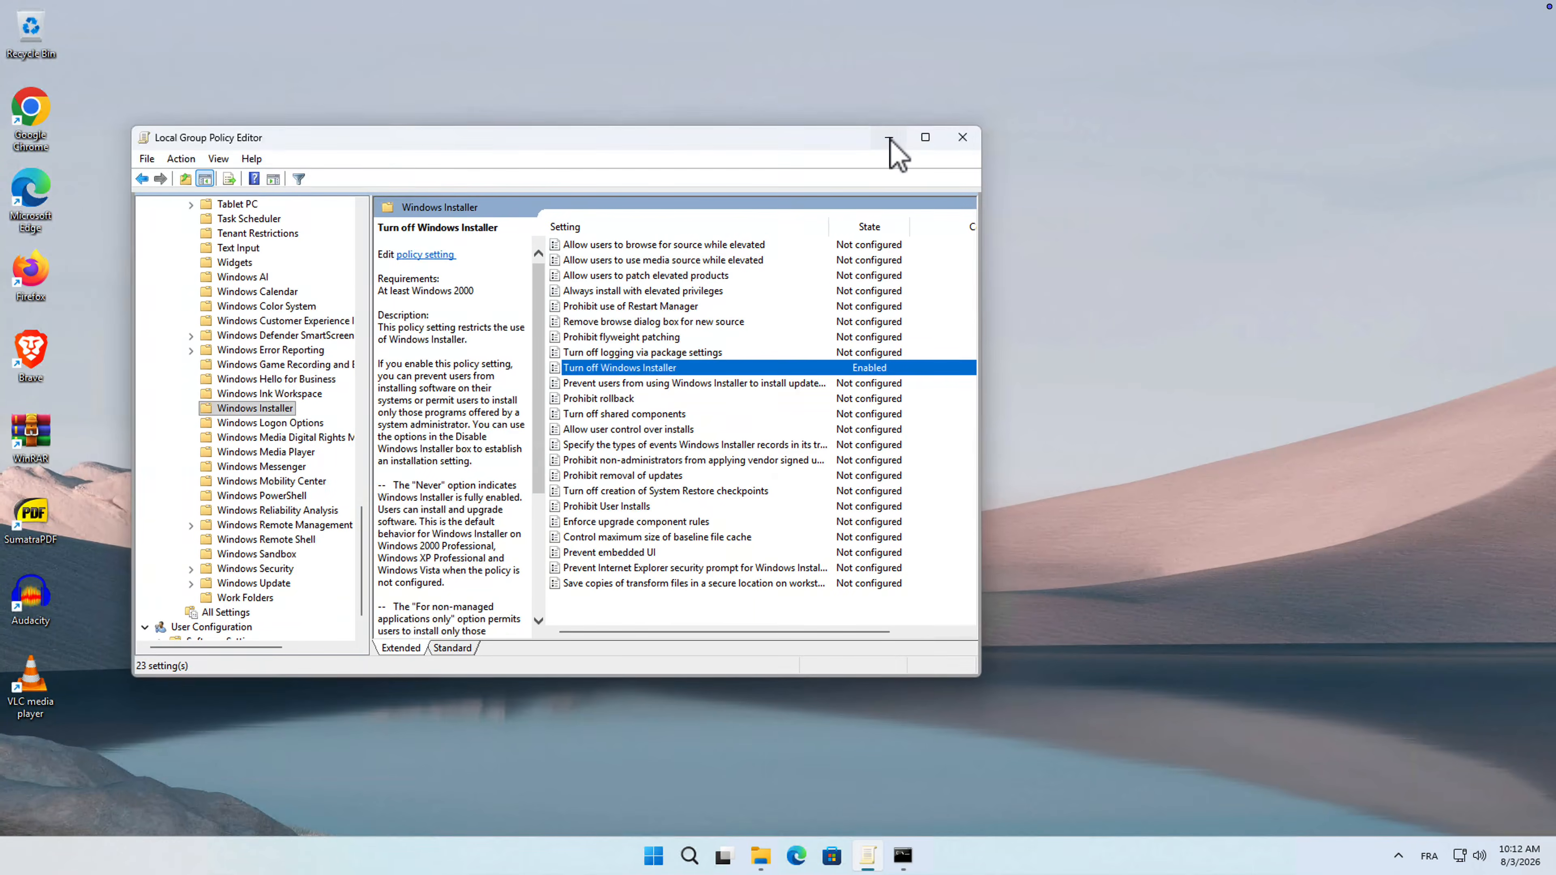
{"action": "left_click", "coordinate": [1135, 66]}
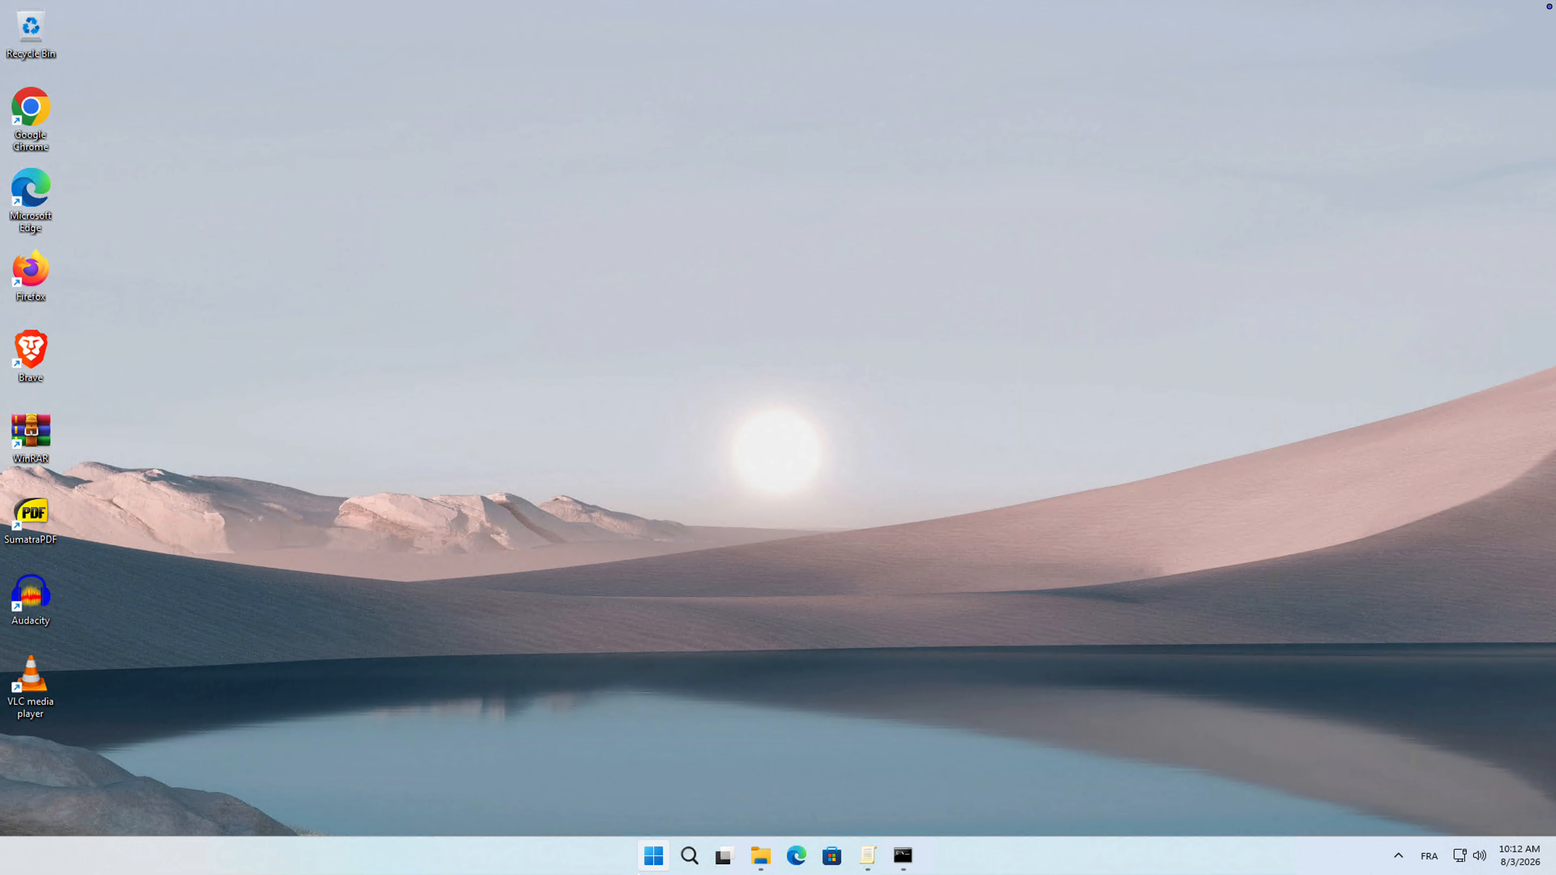
Launch Computer Management and show the Users folder under Local Users and Groups.
{"action": "right_click", "coordinate": [652, 857]}
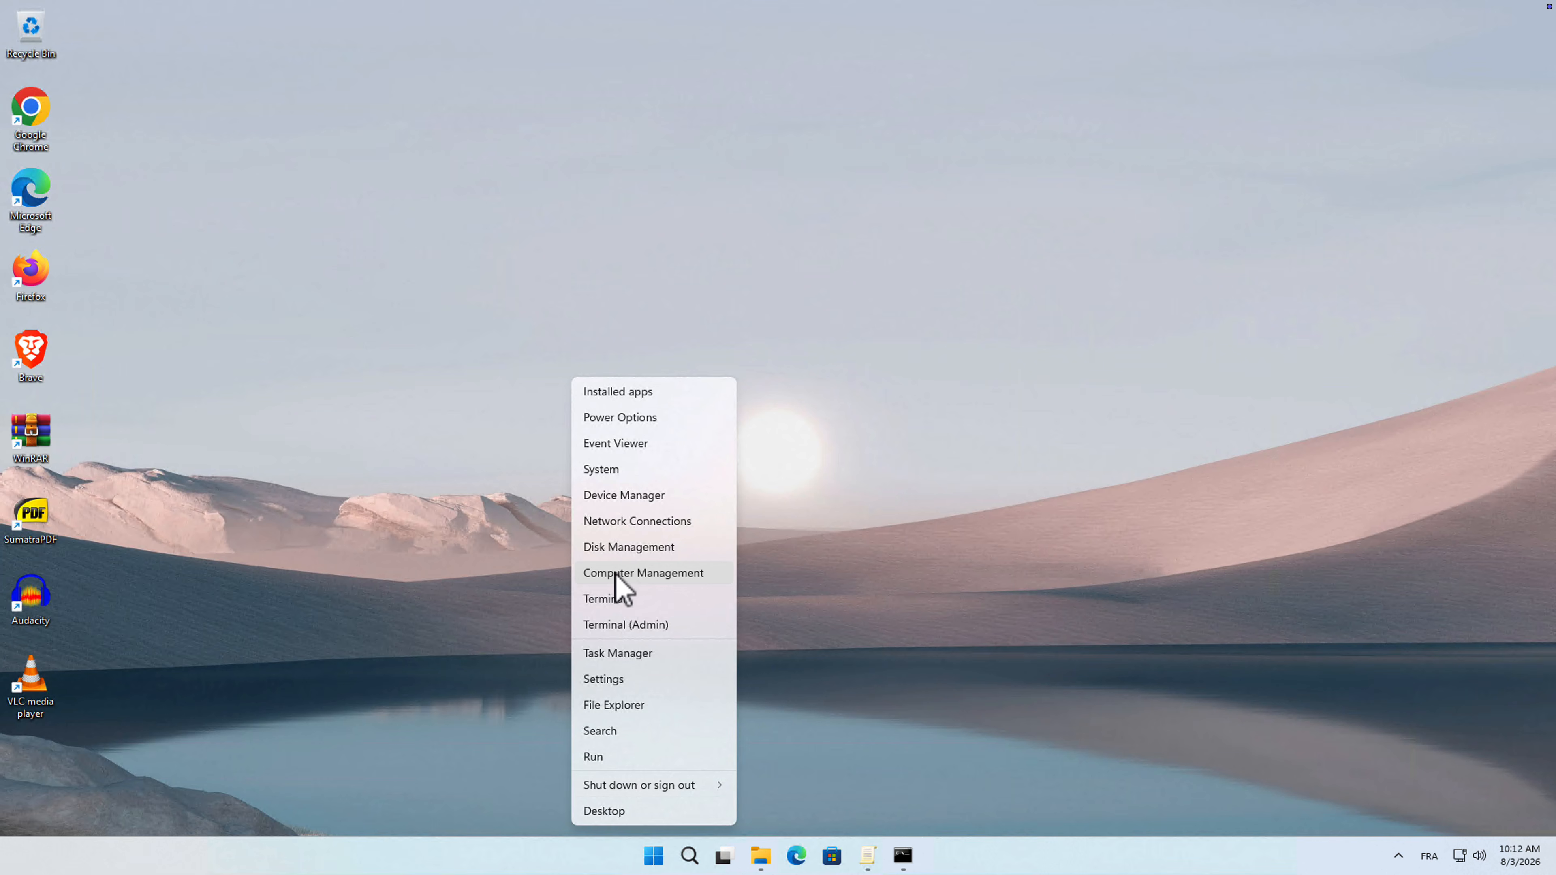
{"action": "left_click", "coordinate": [628, 575]}
{"action": "left_click", "coordinate": [249, 242]}
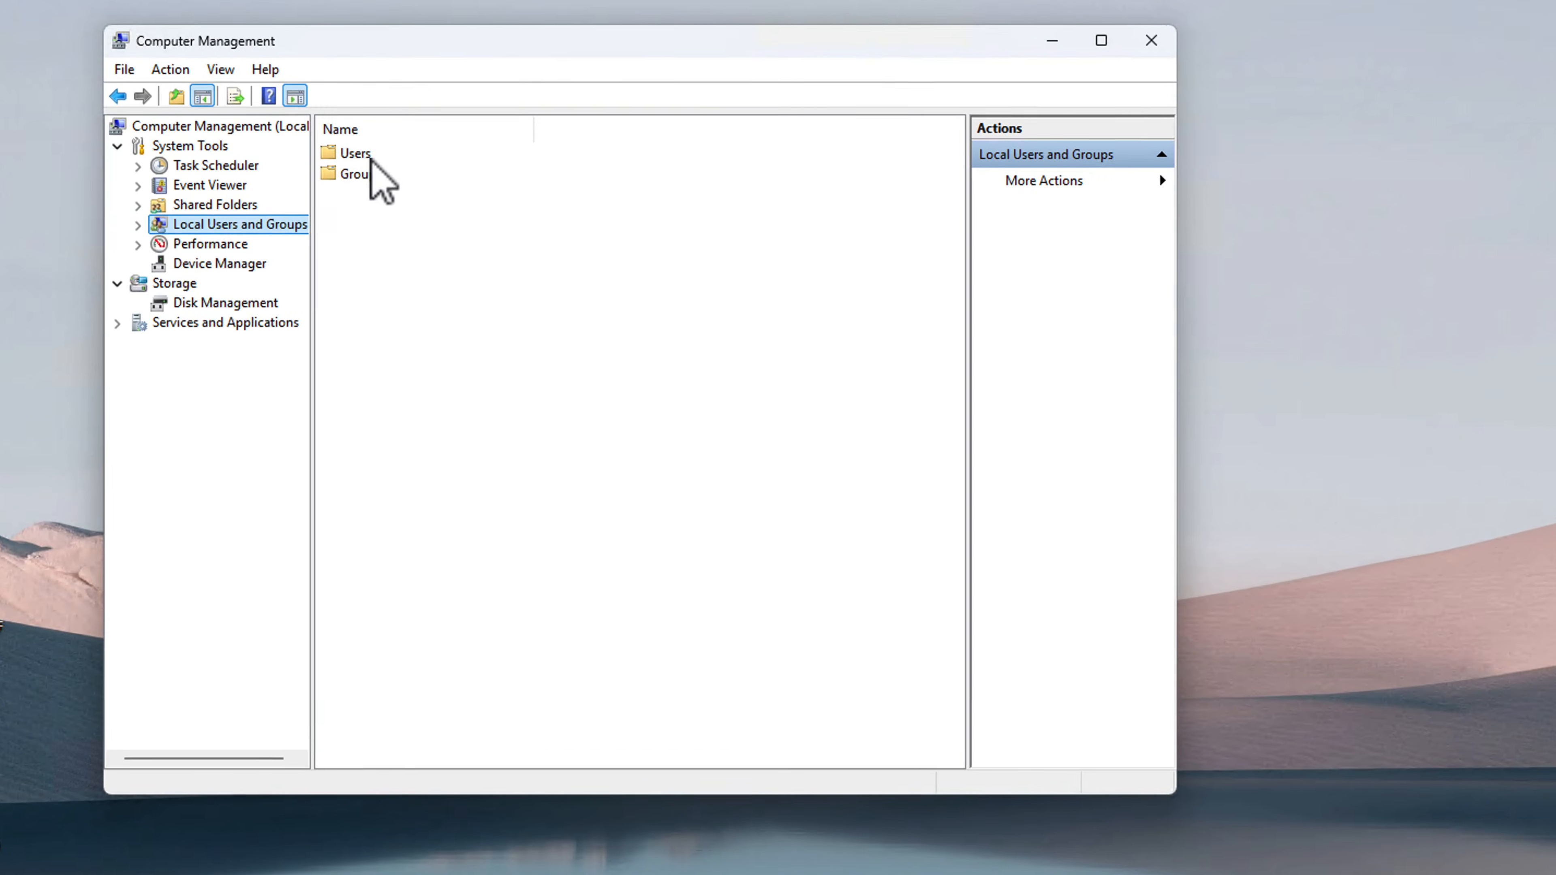
{"action": "double_click", "coordinate": [322, 189]}
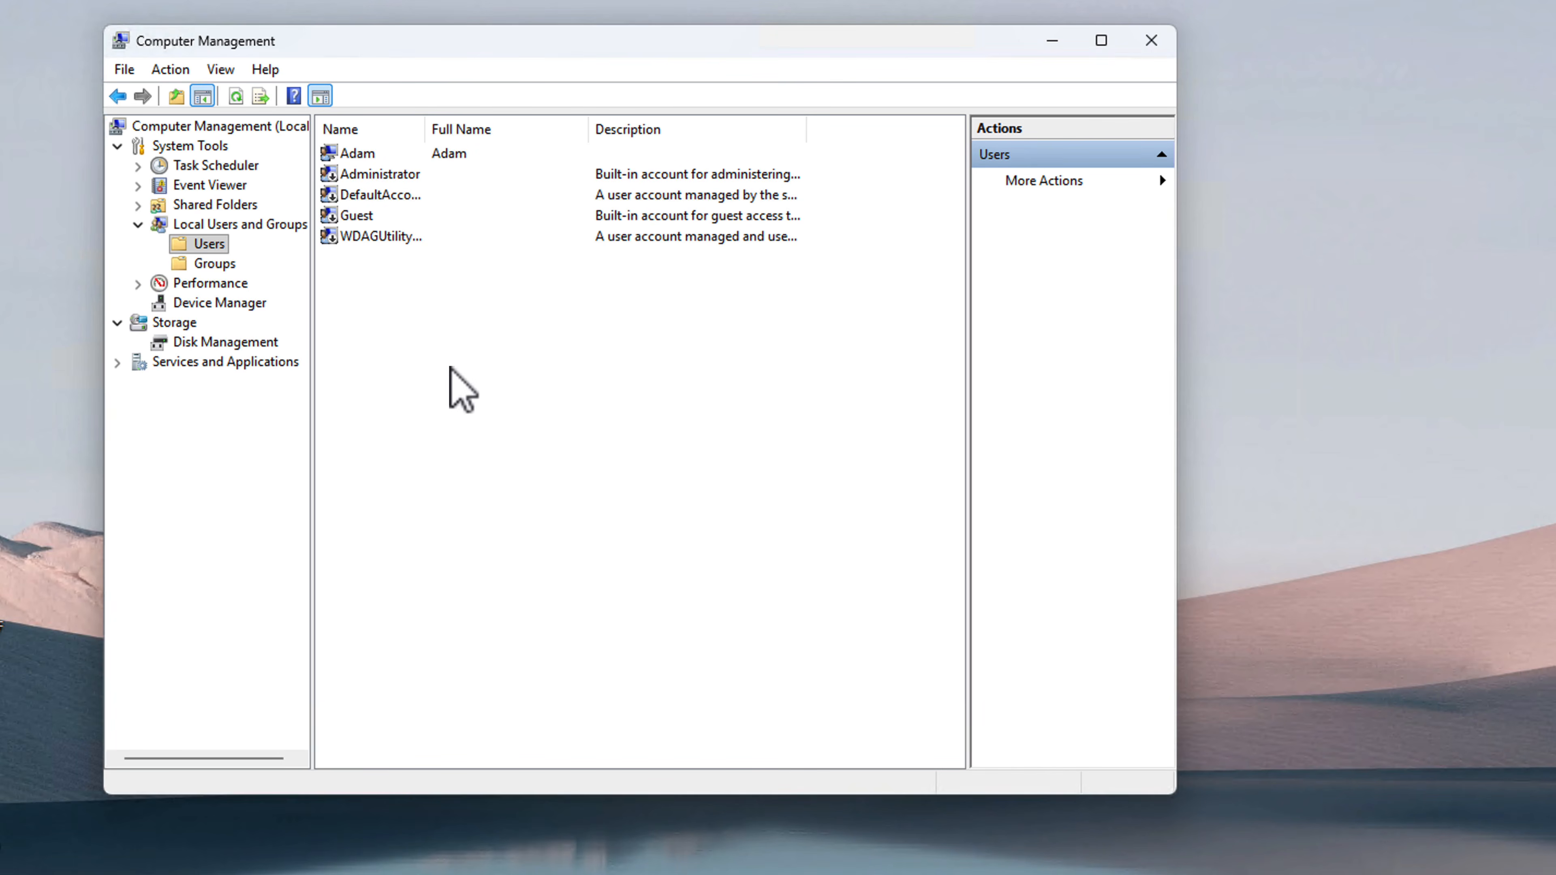
Set a new password for the built-in Administrator account, entering and confirming the account password.
{"action": "left_click", "coordinate": [387, 174]}
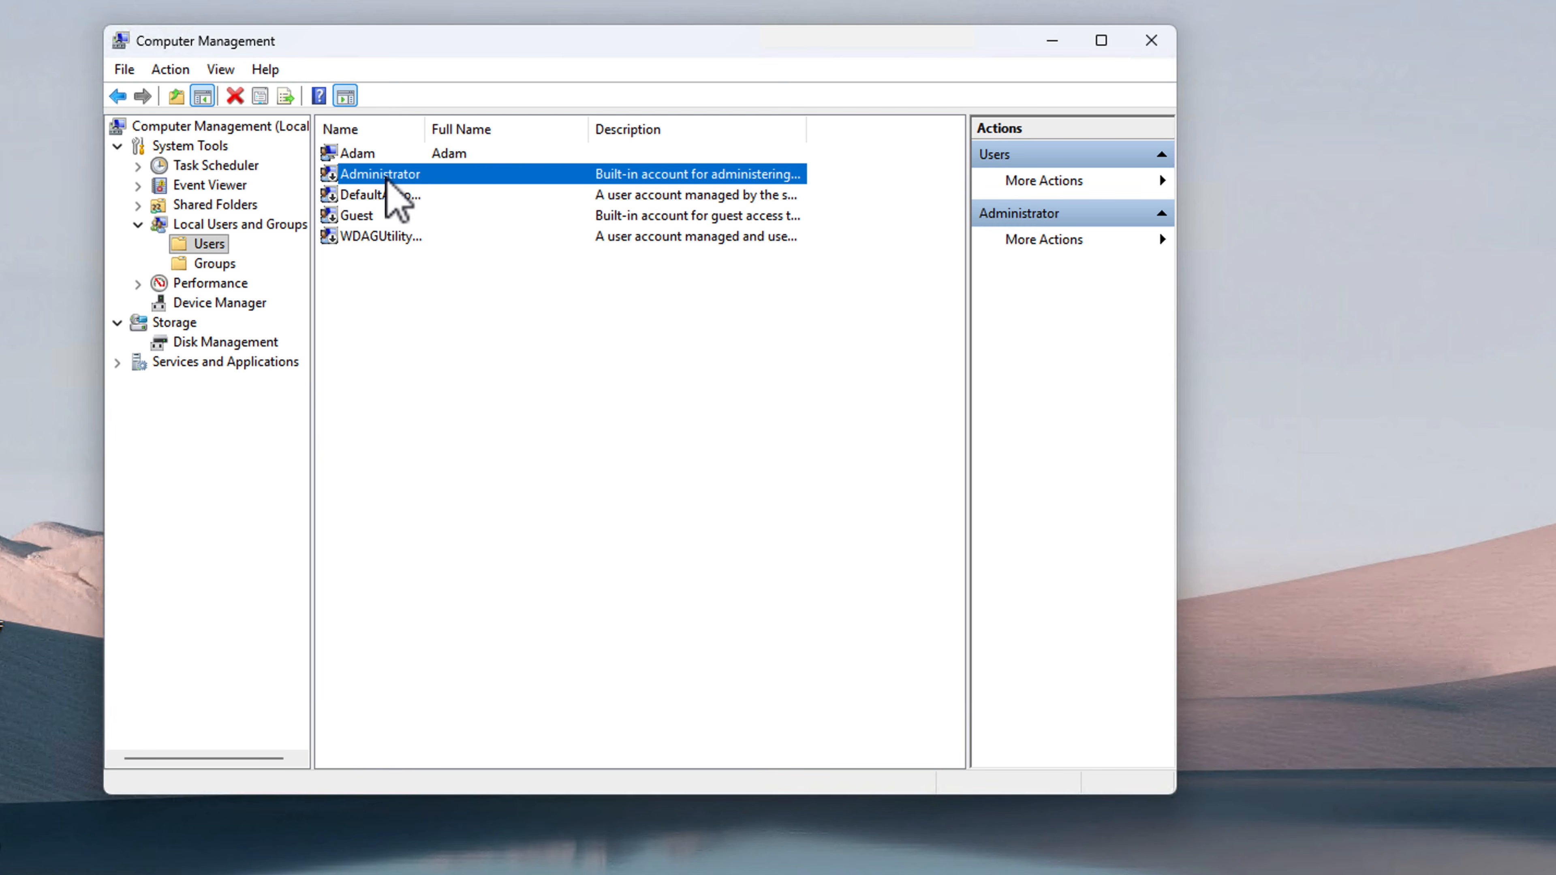
{"action": "right_click", "coordinate": [387, 174]}
{"action": "left_click", "coordinate": [436, 187]}
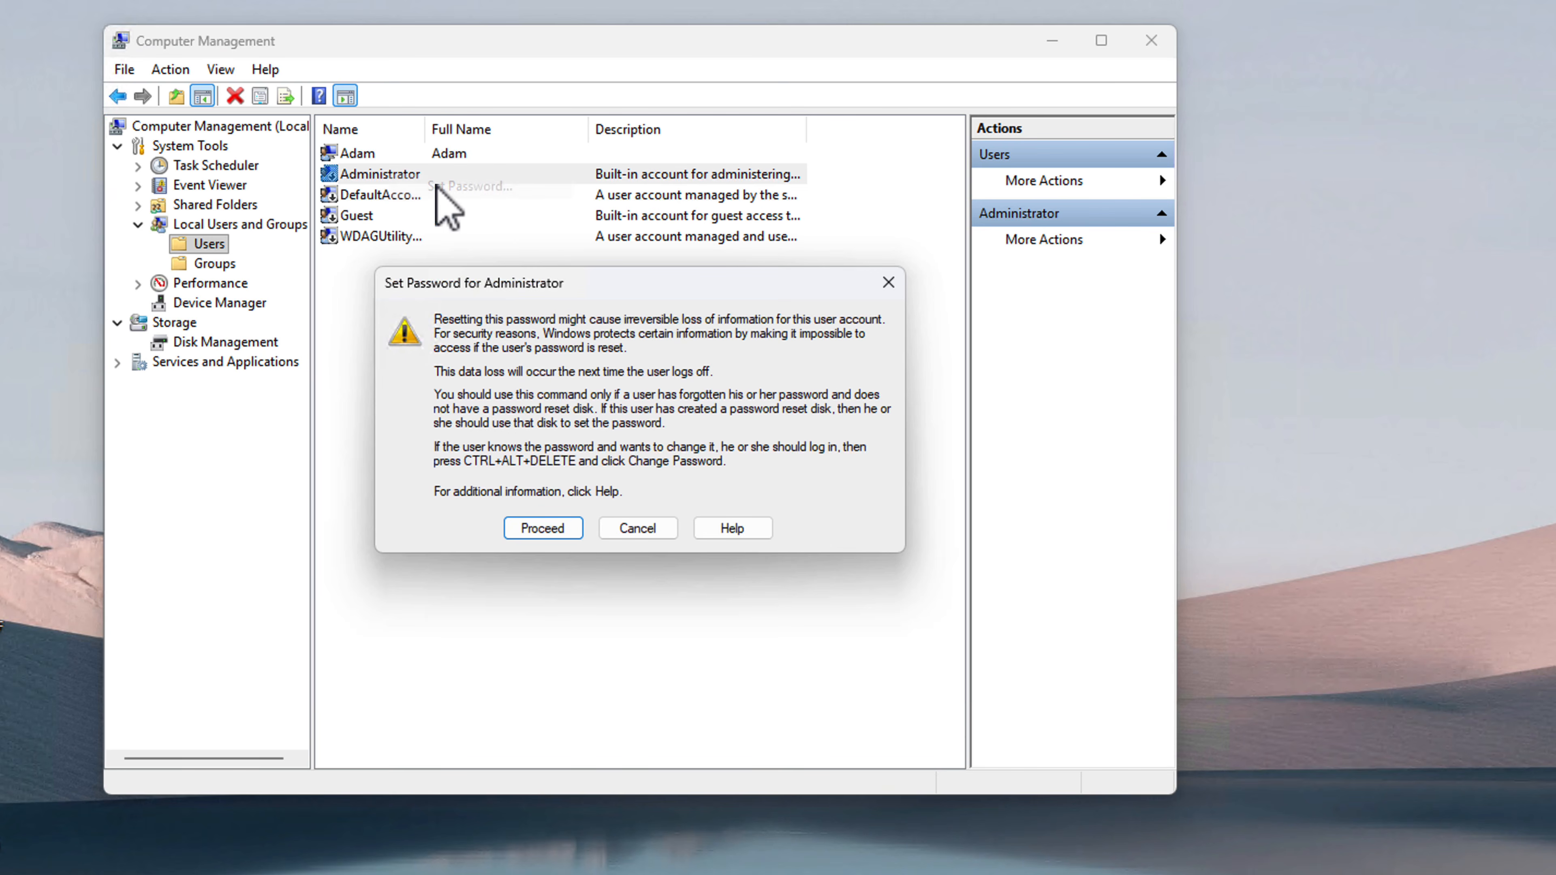
{"action": "left_click", "coordinate": [541, 531]}
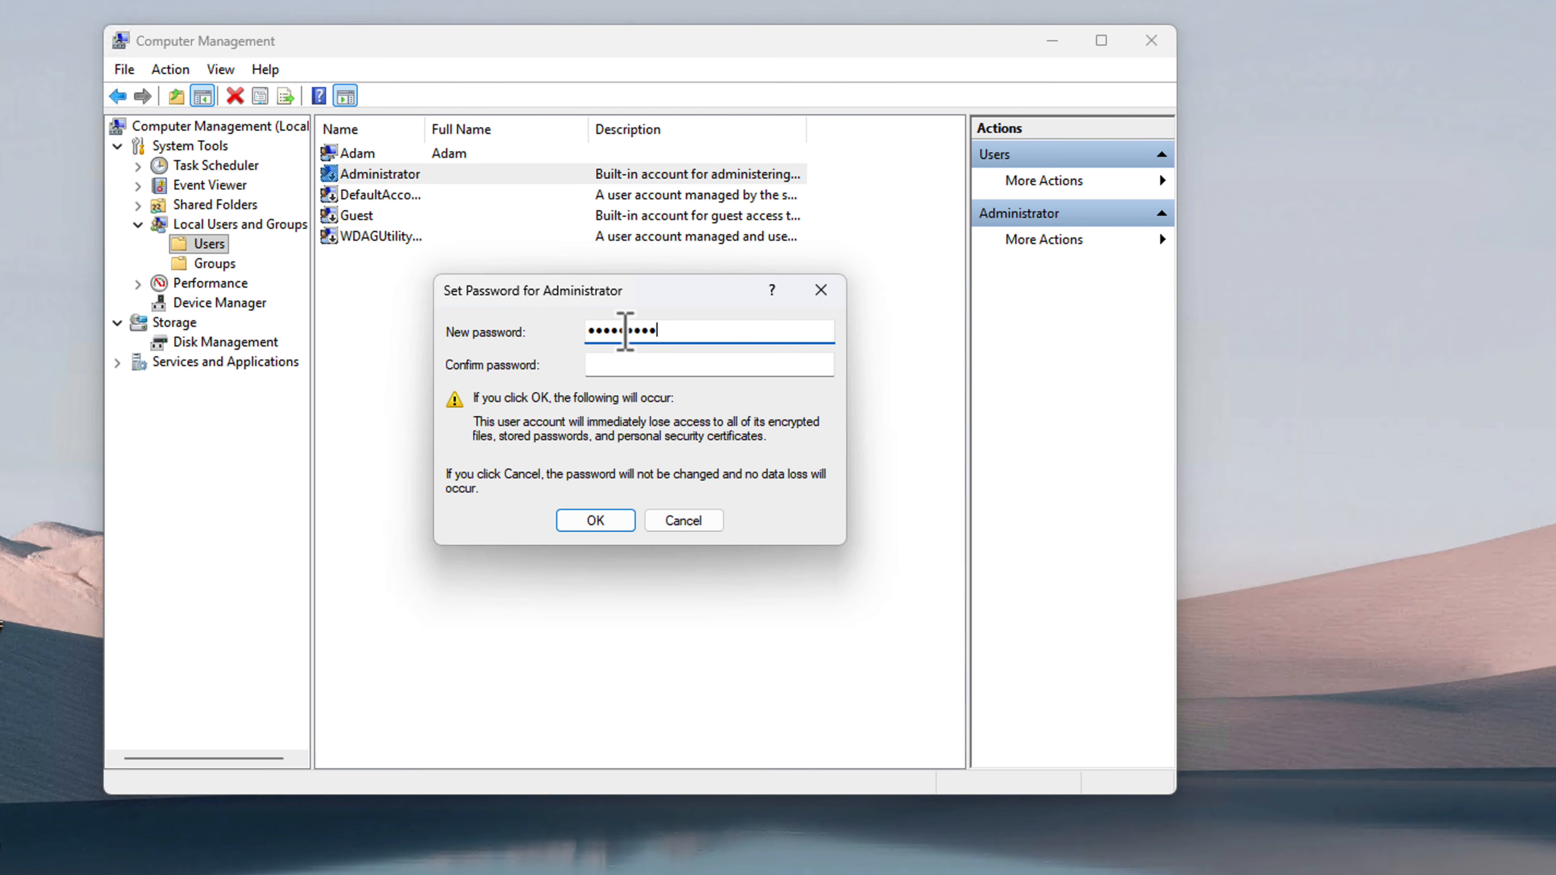
{"action": "left_click", "coordinate": [636, 364]}
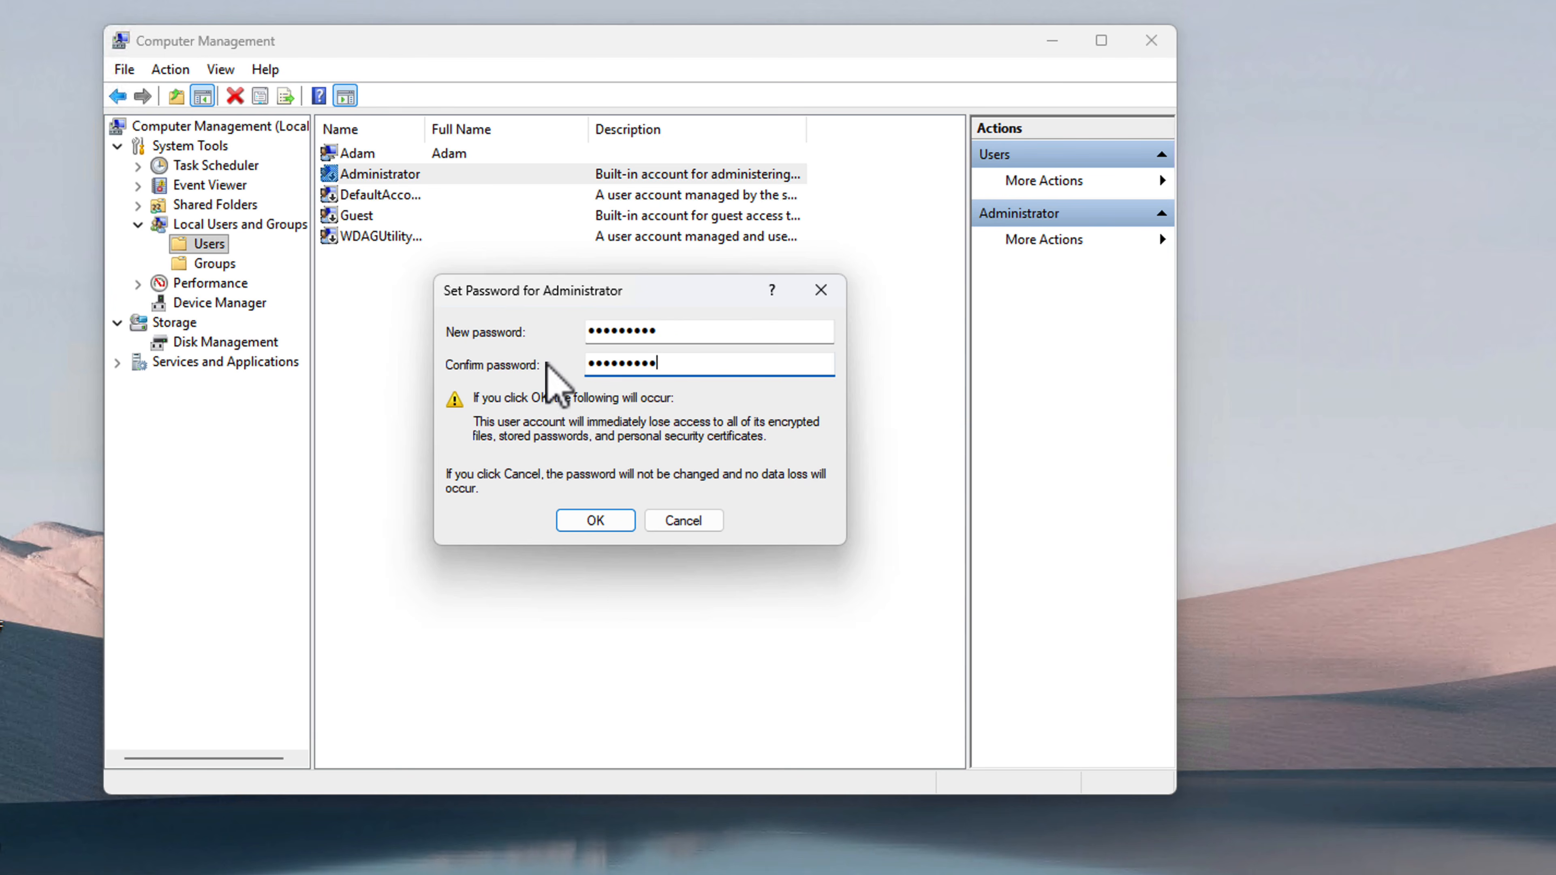
{"action": "left_click", "coordinate": [588, 522]}
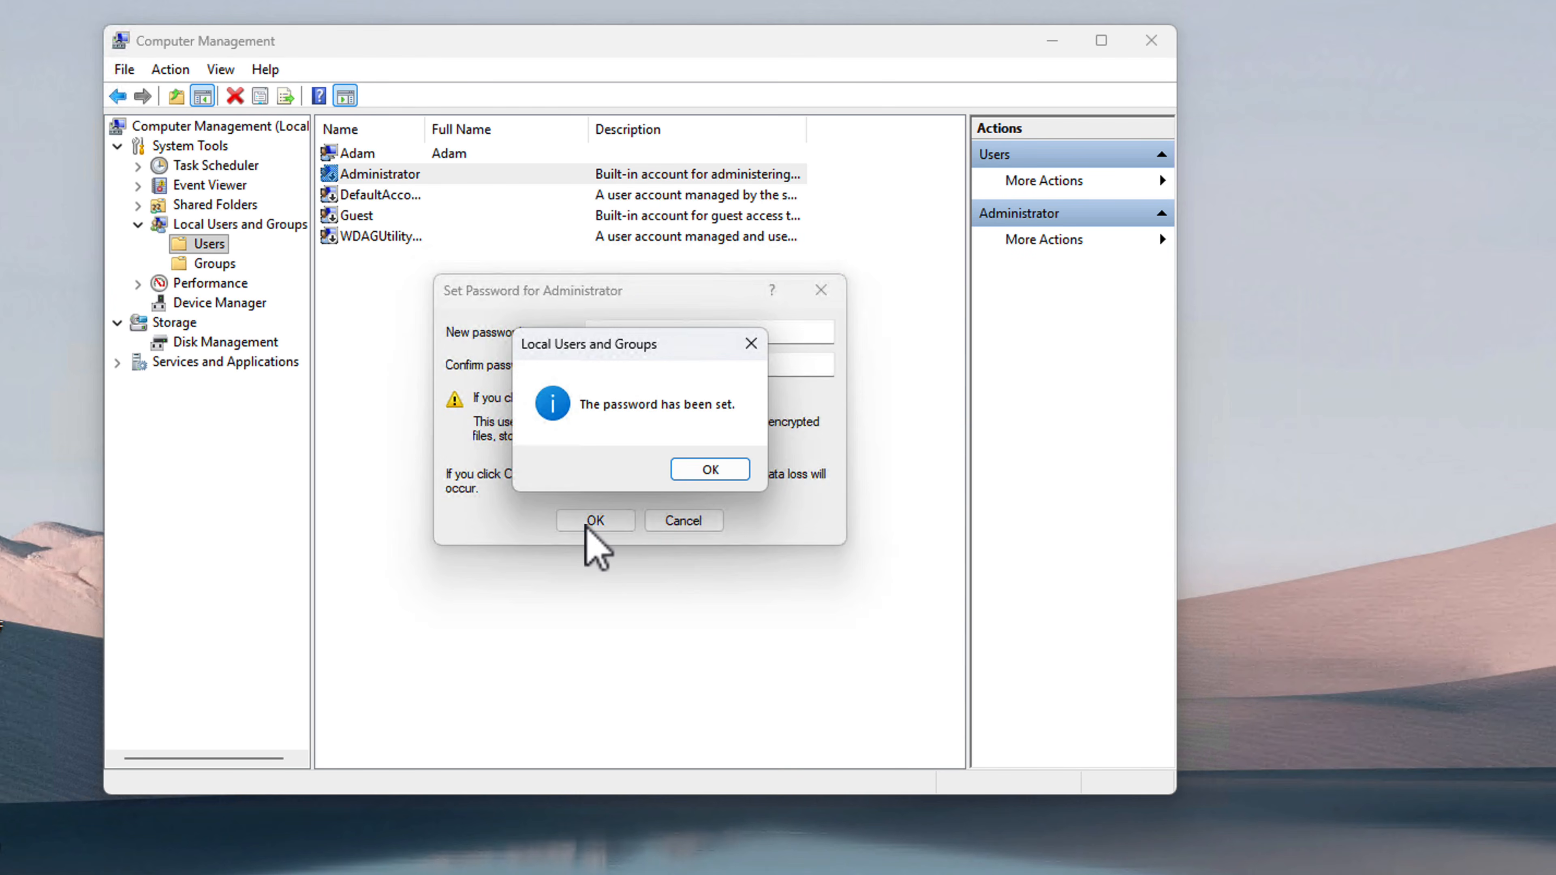
{"action": "left_click", "coordinate": [710, 470]}
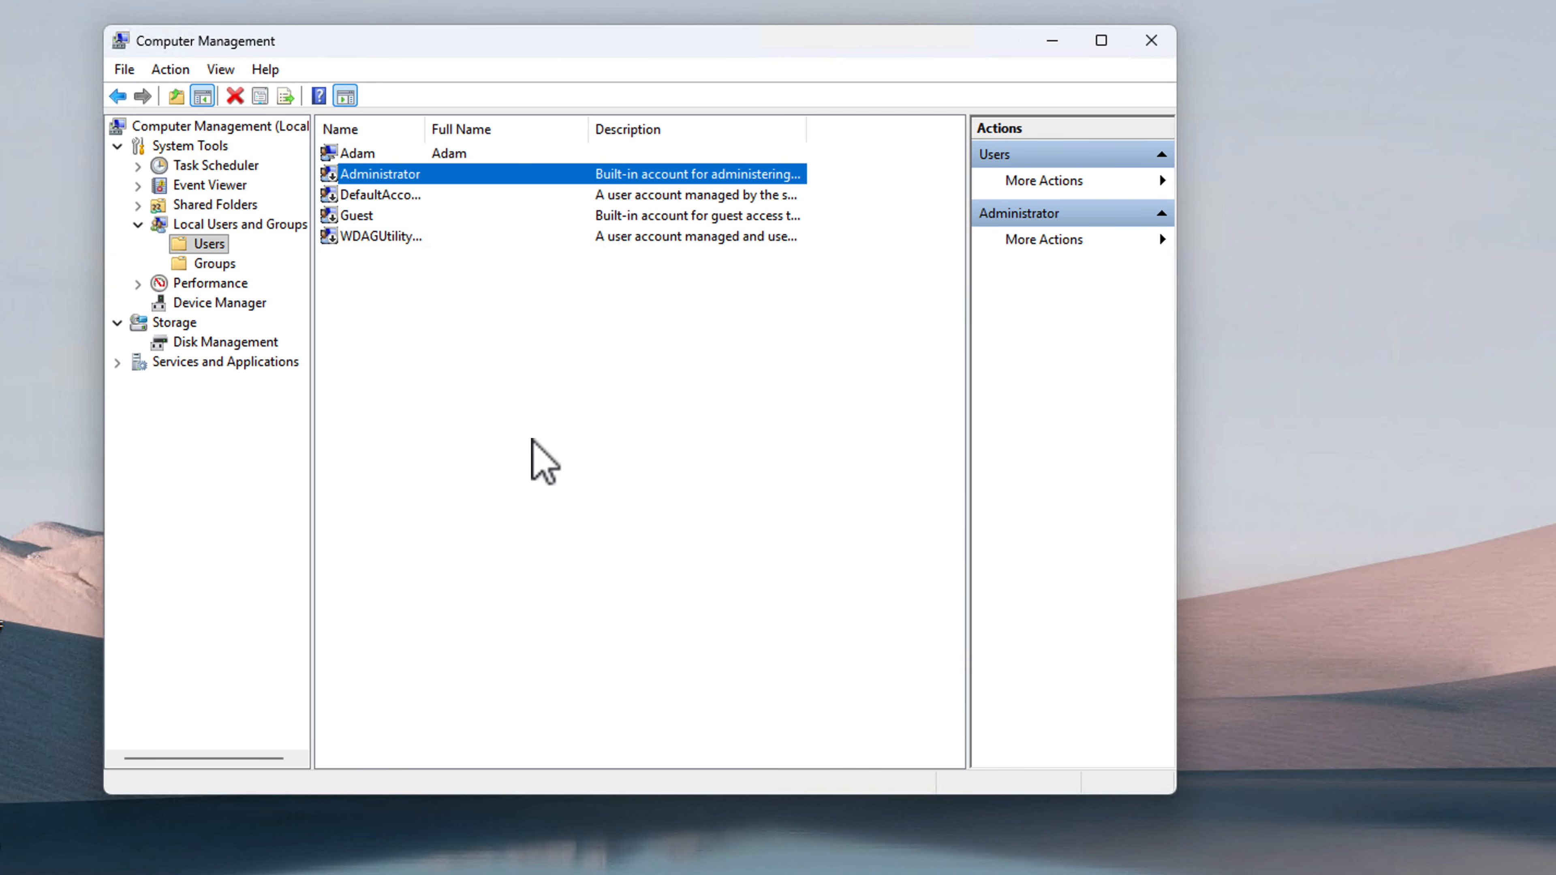
Begin a new local user with the user name user1, and enter and confirm the account password.
{"action": "right_click", "coordinate": [446, 340]}
{"action": "left_click", "coordinate": [497, 355]}
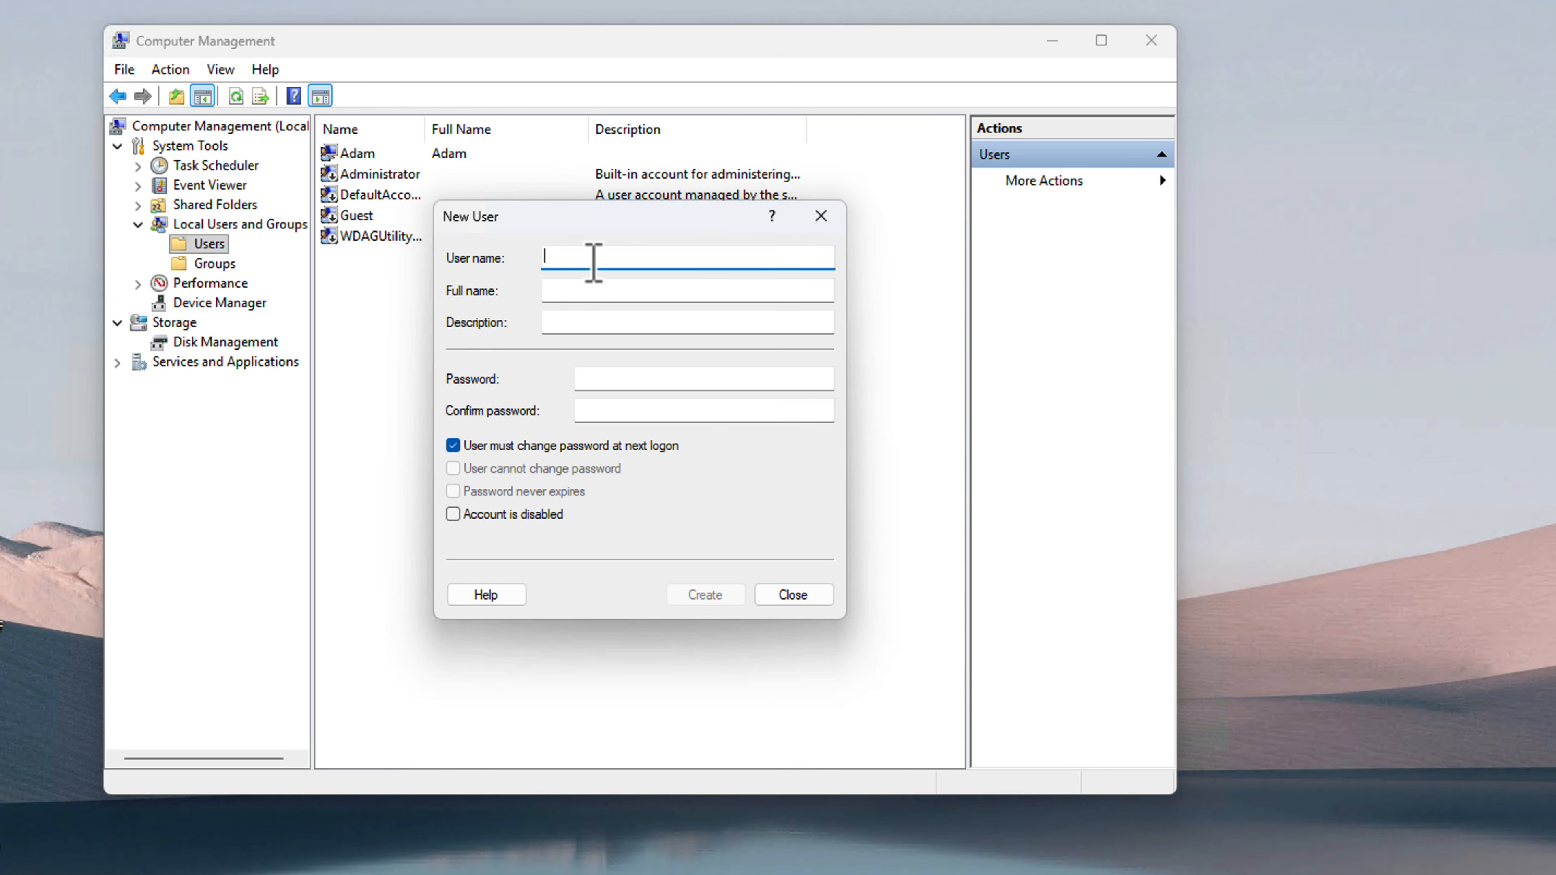
{"action": "type", "text": "user1"}
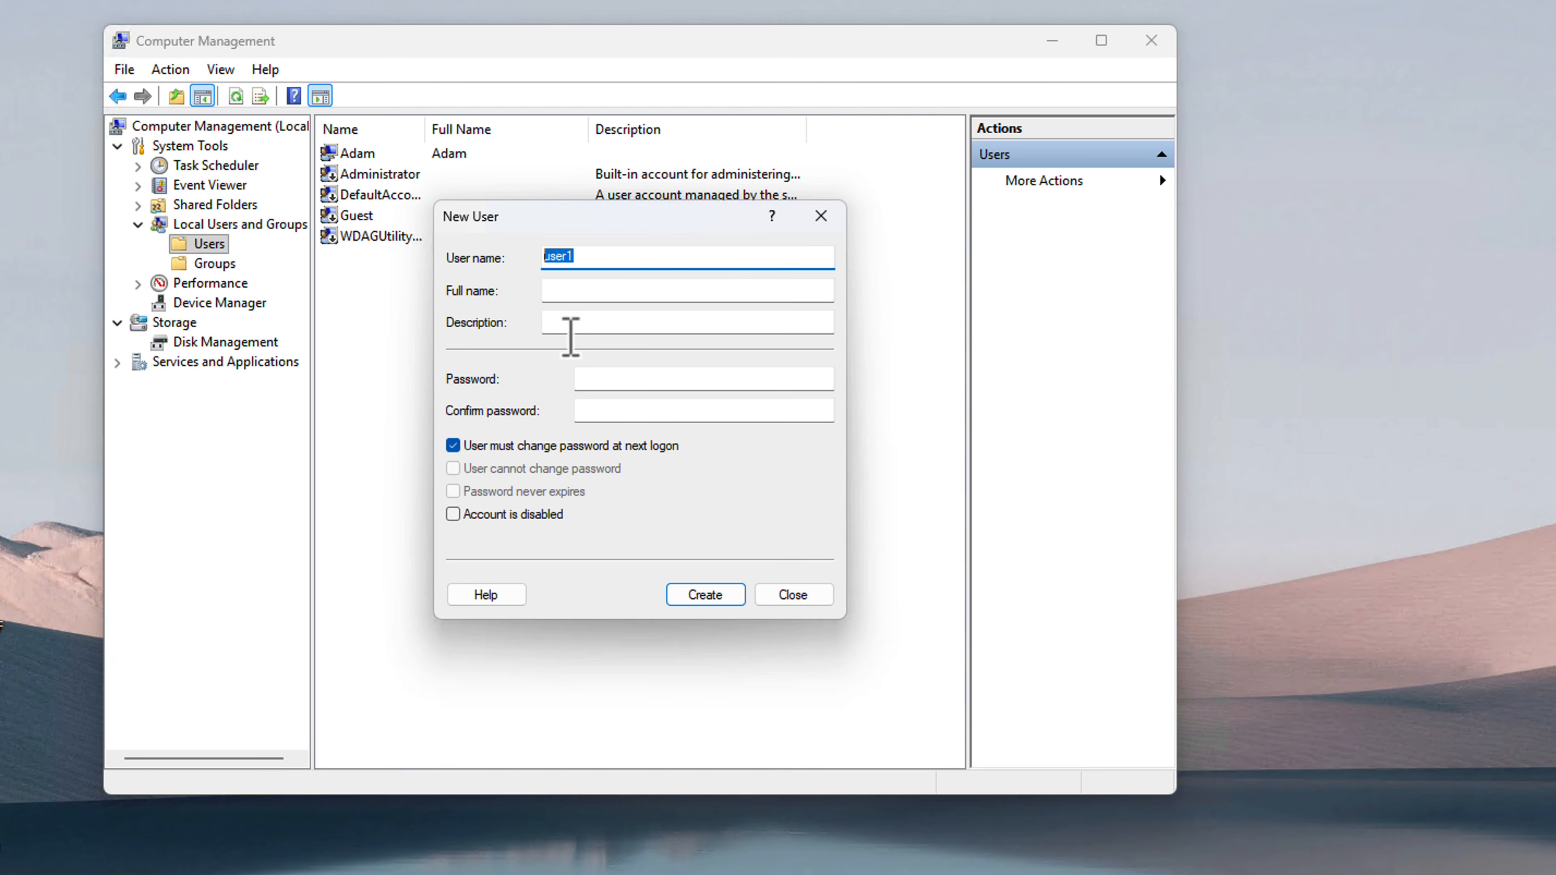
{"action": "left_click", "coordinate": [614, 380]}
{"action": "type", "text": "*****"}
{"action": "left_click", "coordinate": [610, 411]}
{"action": "type", "text": "*****"}
Replace user1's required password change at next logon with Password never expires, create the account, and close Computer Management.
{"action": "left_click", "coordinate": [551, 445]}
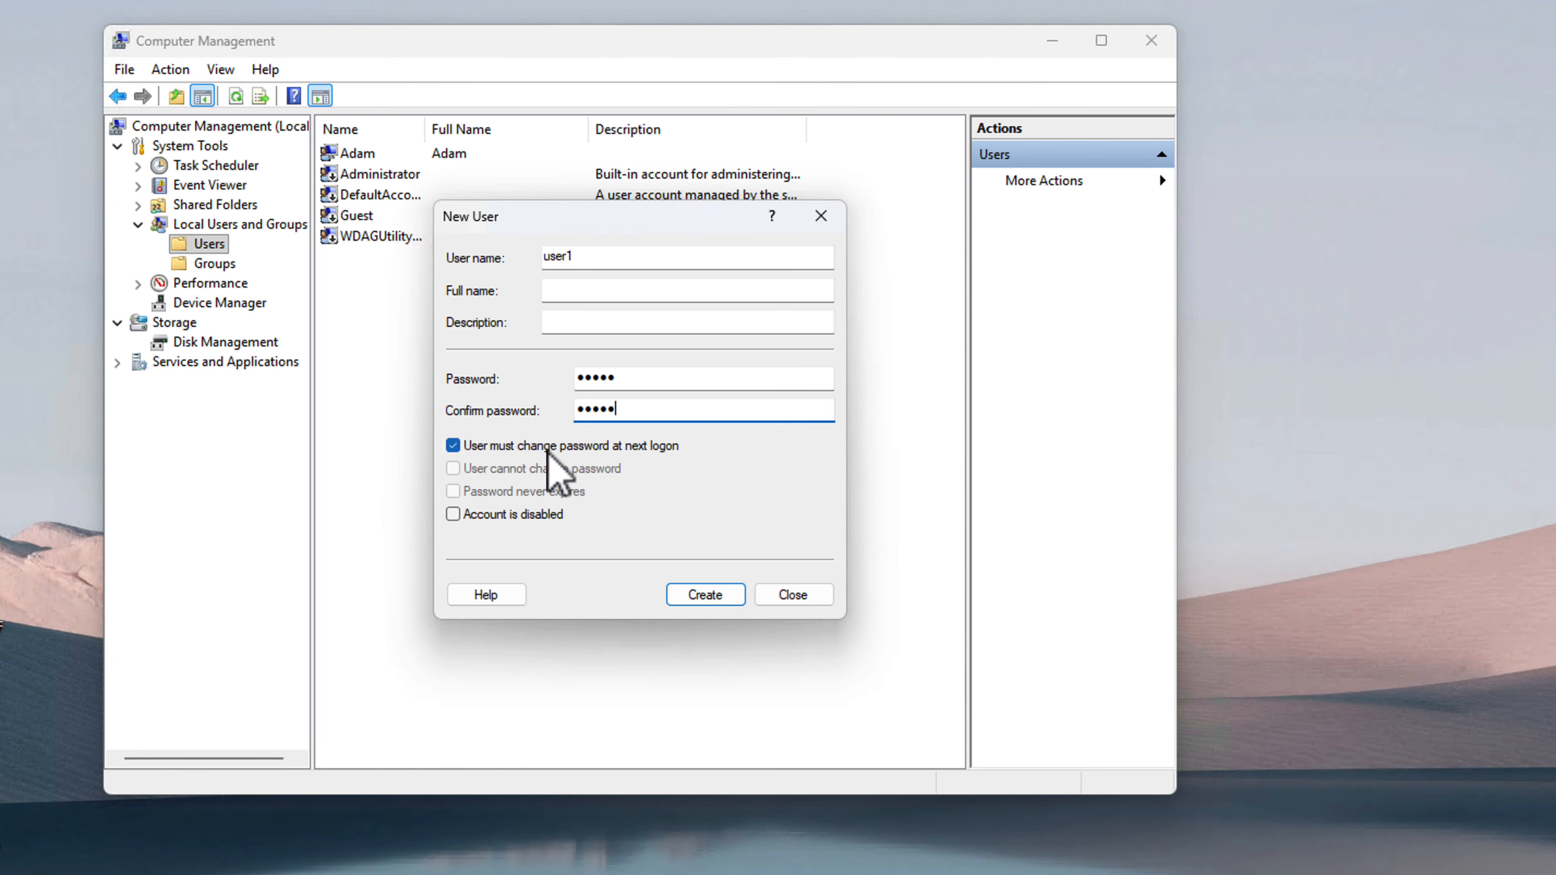
{"action": "left_click", "coordinate": [521, 493]}
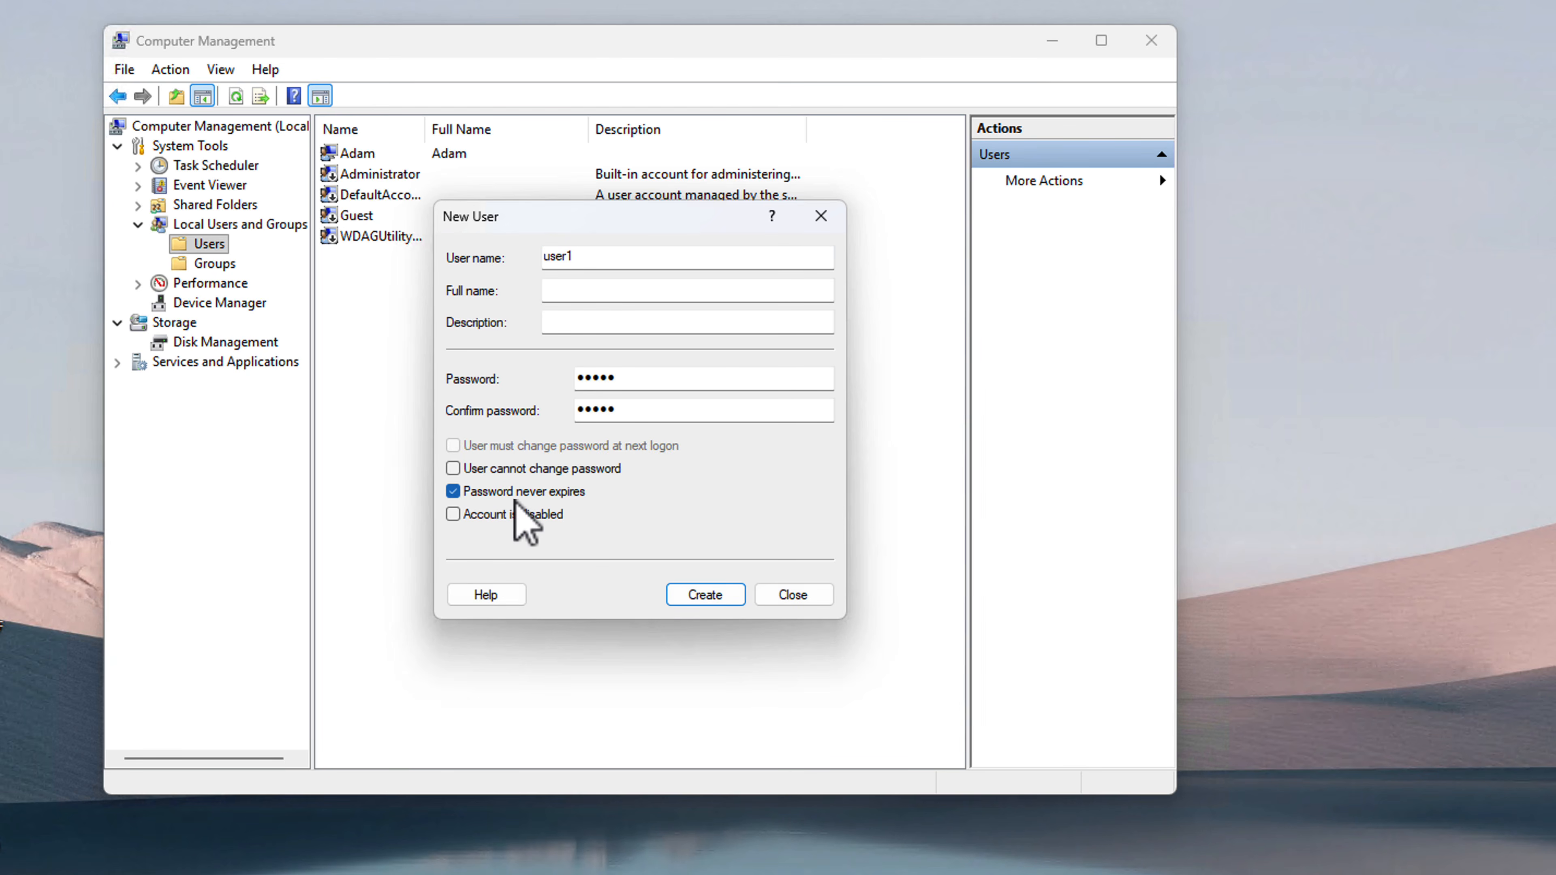
{"action": "left_click", "coordinate": [699, 596]}
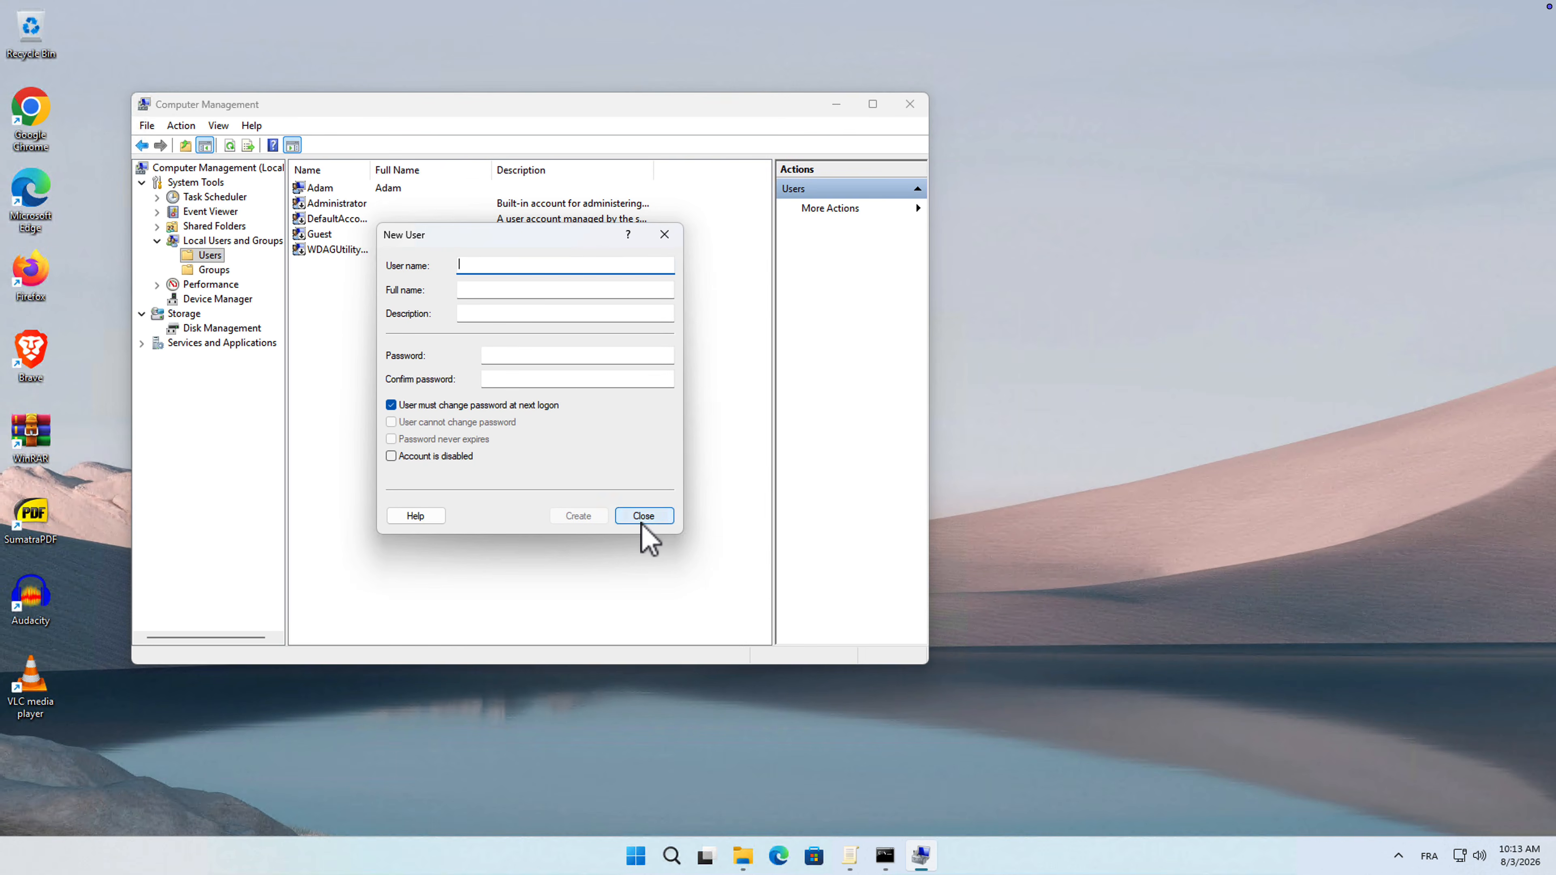
{"action": "left_click", "coordinate": [642, 519]}
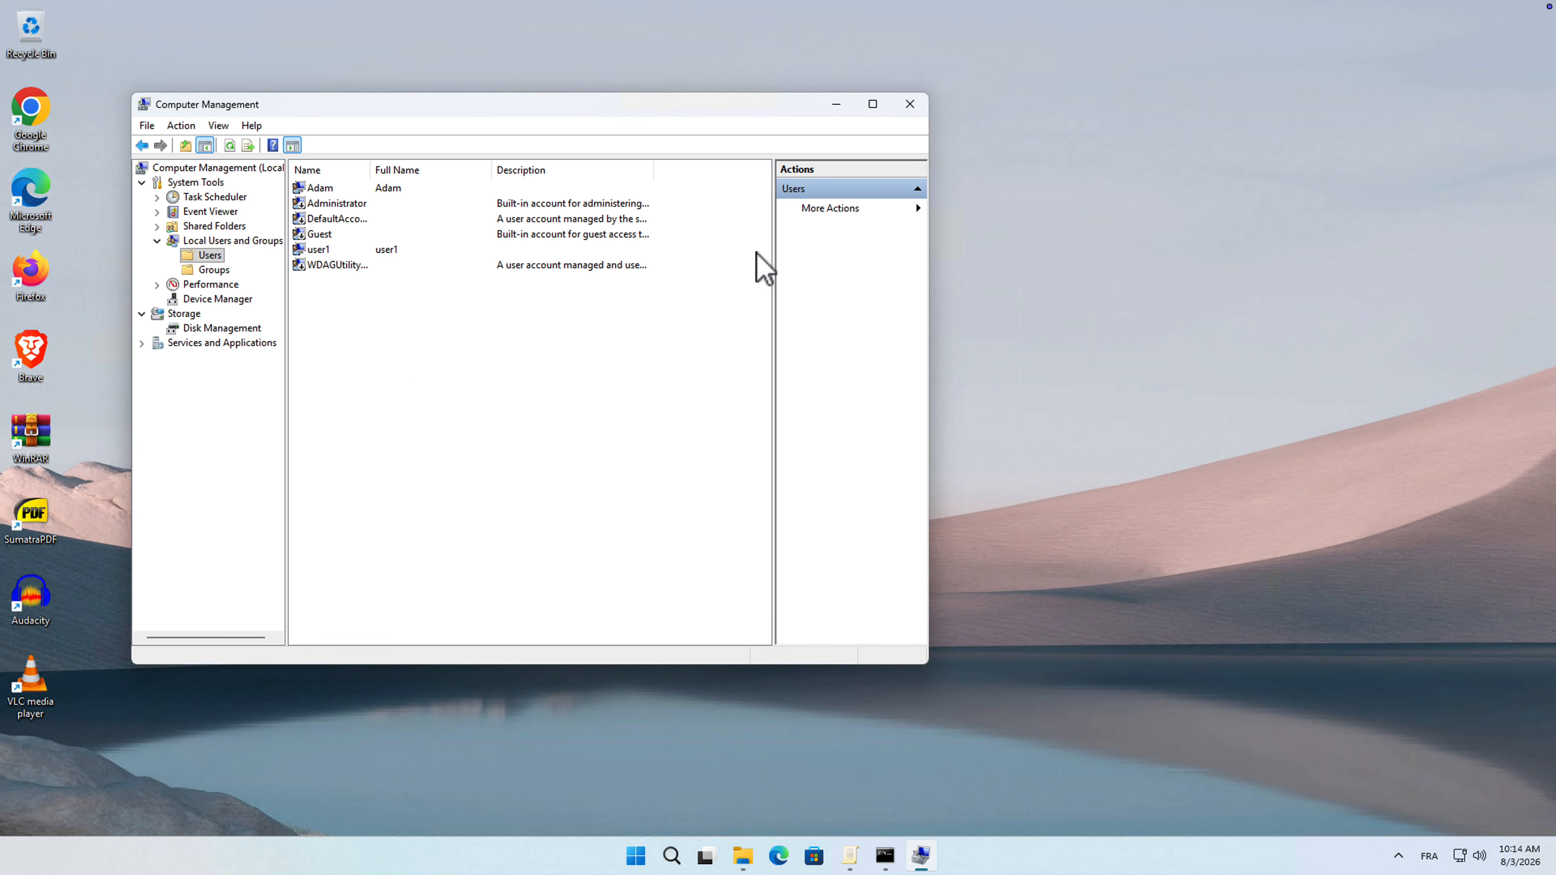
{"action": "left_click", "coordinate": [904, 113]}
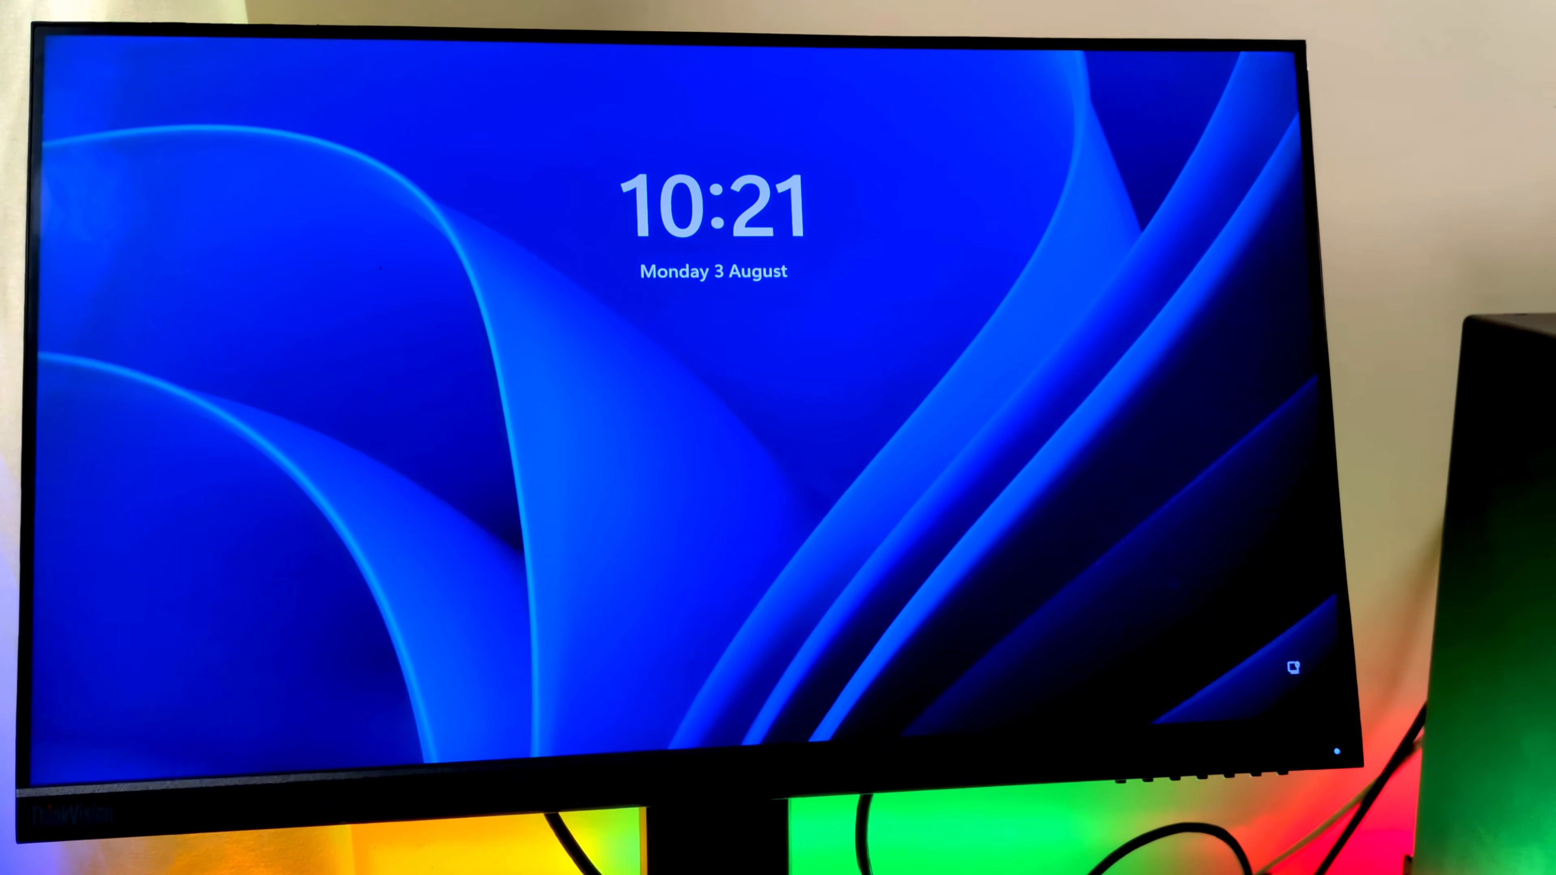
Sign in to Windows as user1 with the account password.
{"action": "key", "text": "space"}
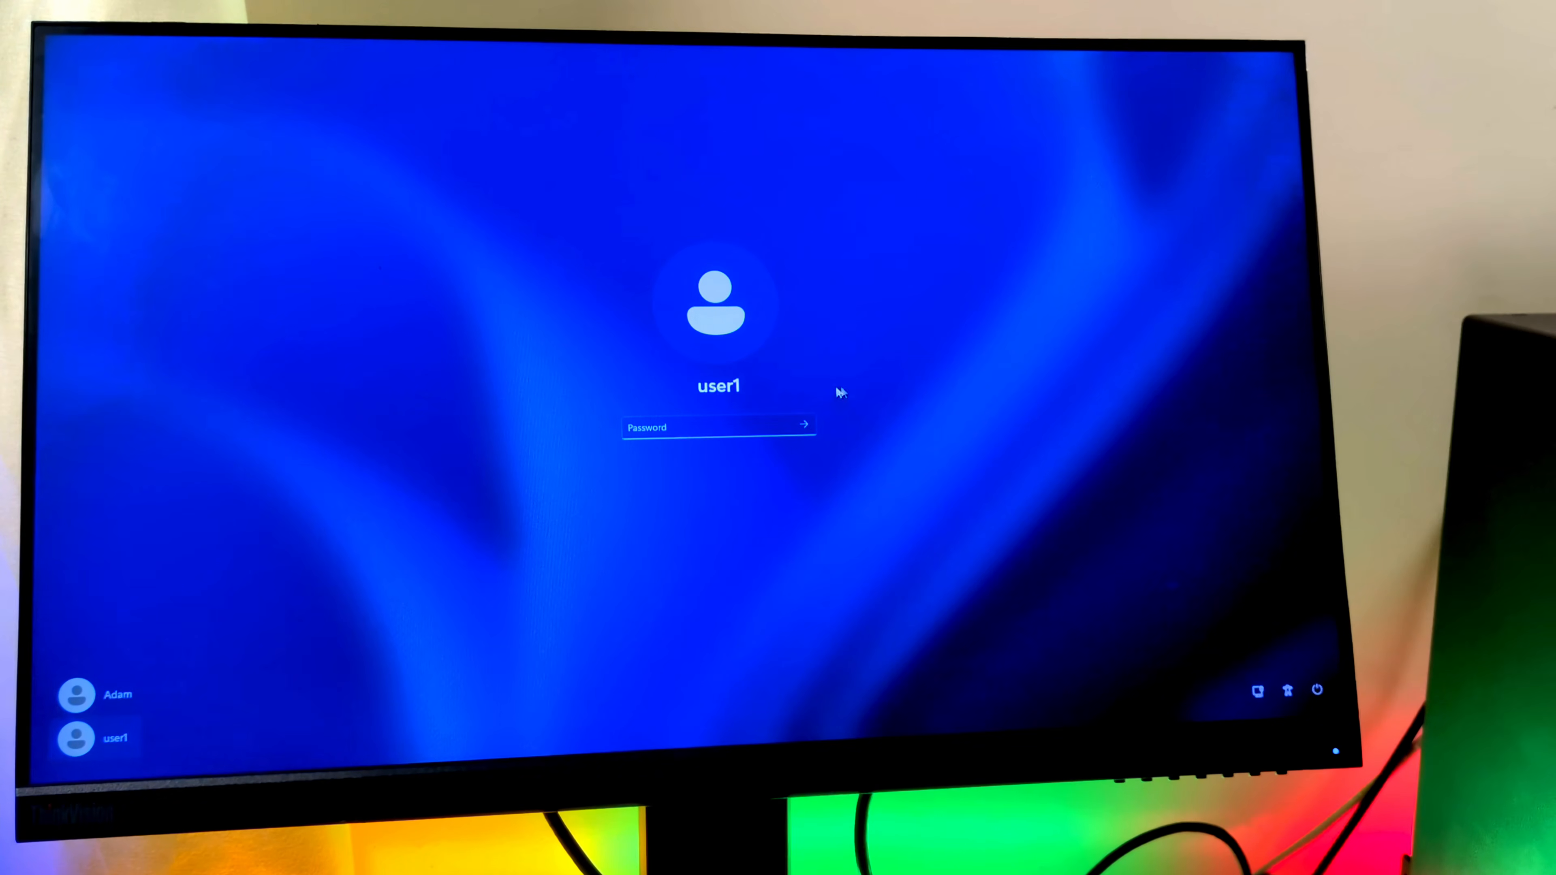
{"action": "left_click", "coordinate": [717, 430]}
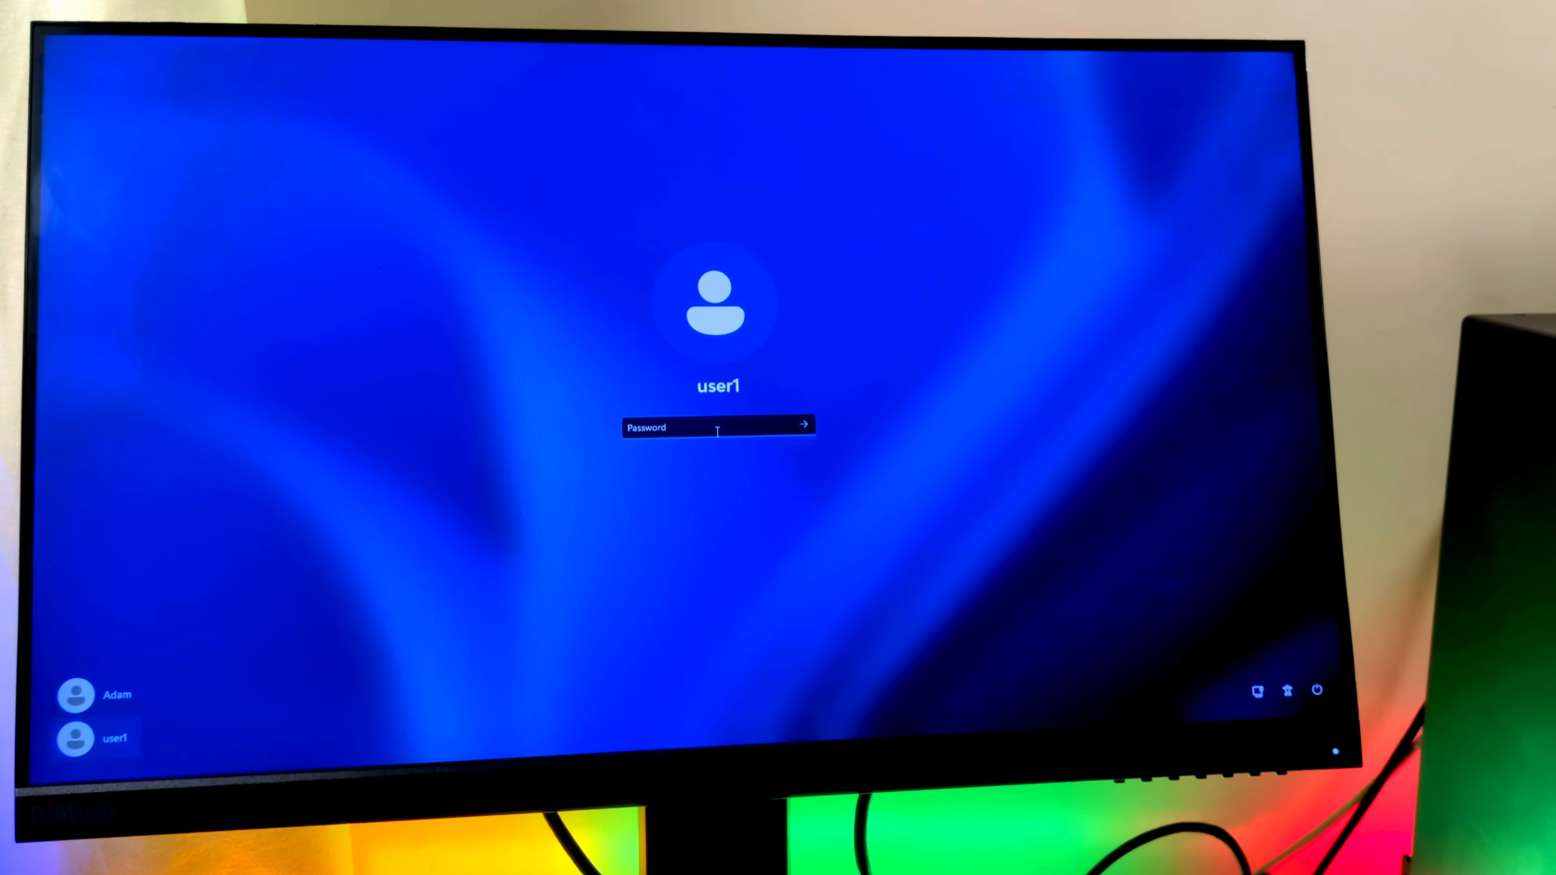
{"action": "type", "text": "••••"}
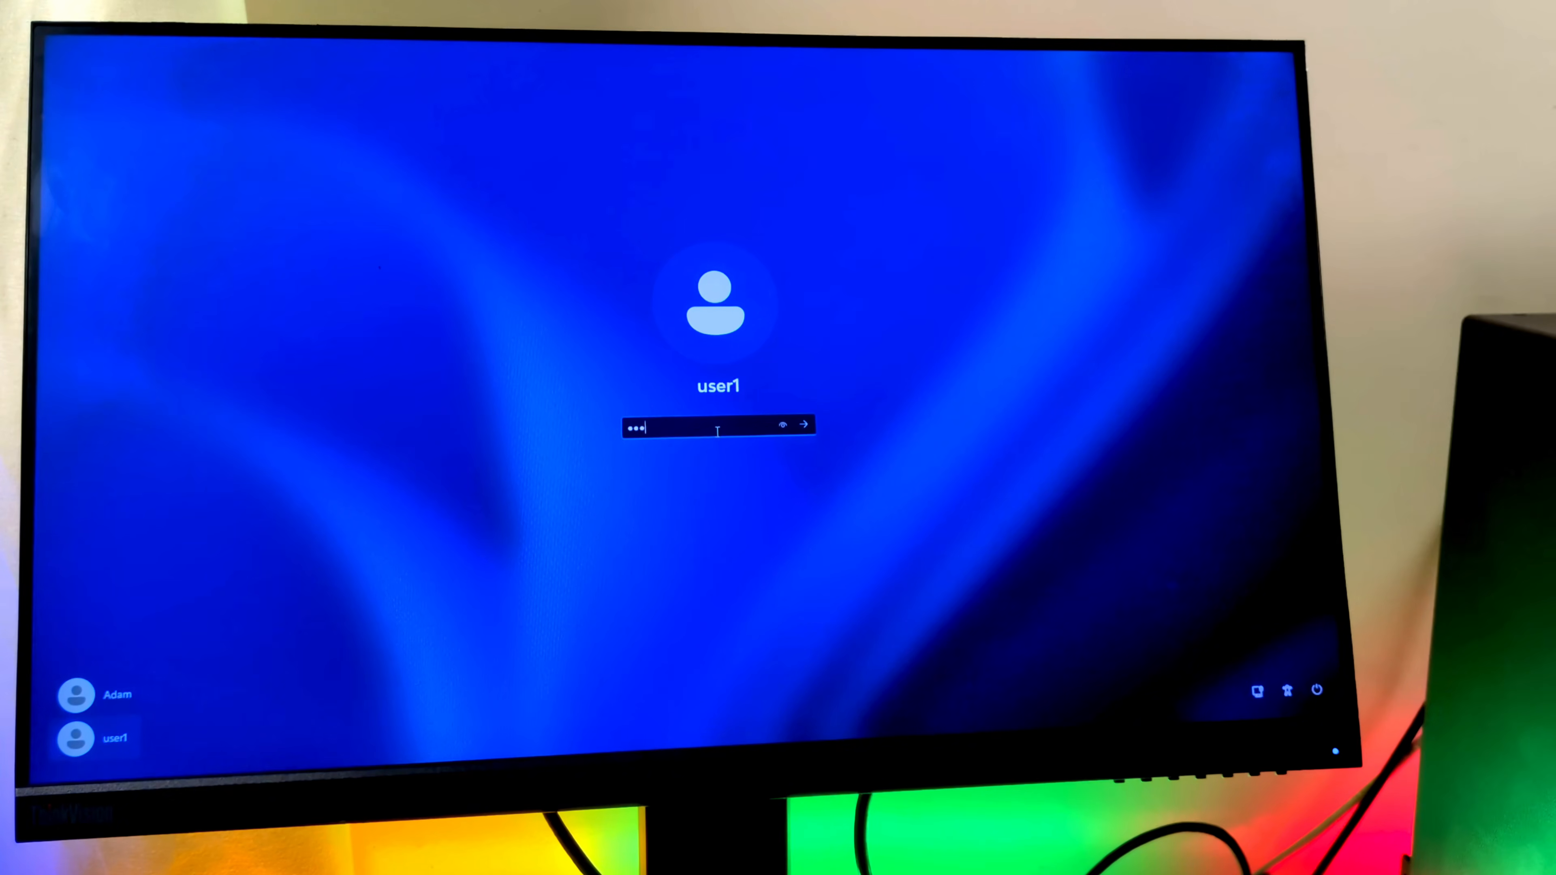
{"action": "type", "text": "••"}
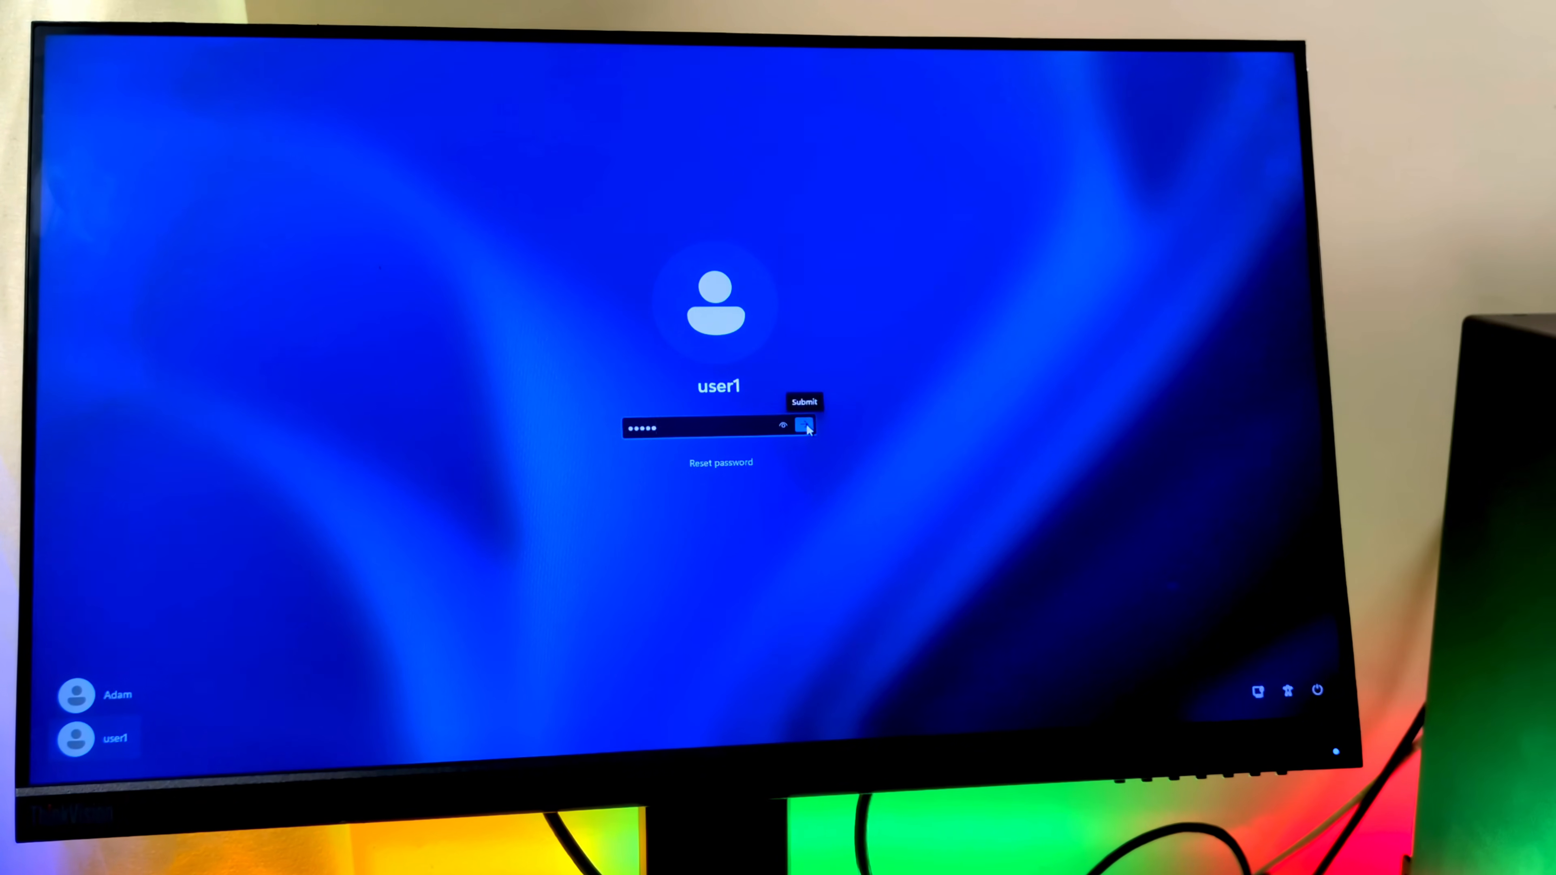
{"action": "left_click", "coordinate": [803, 425]}
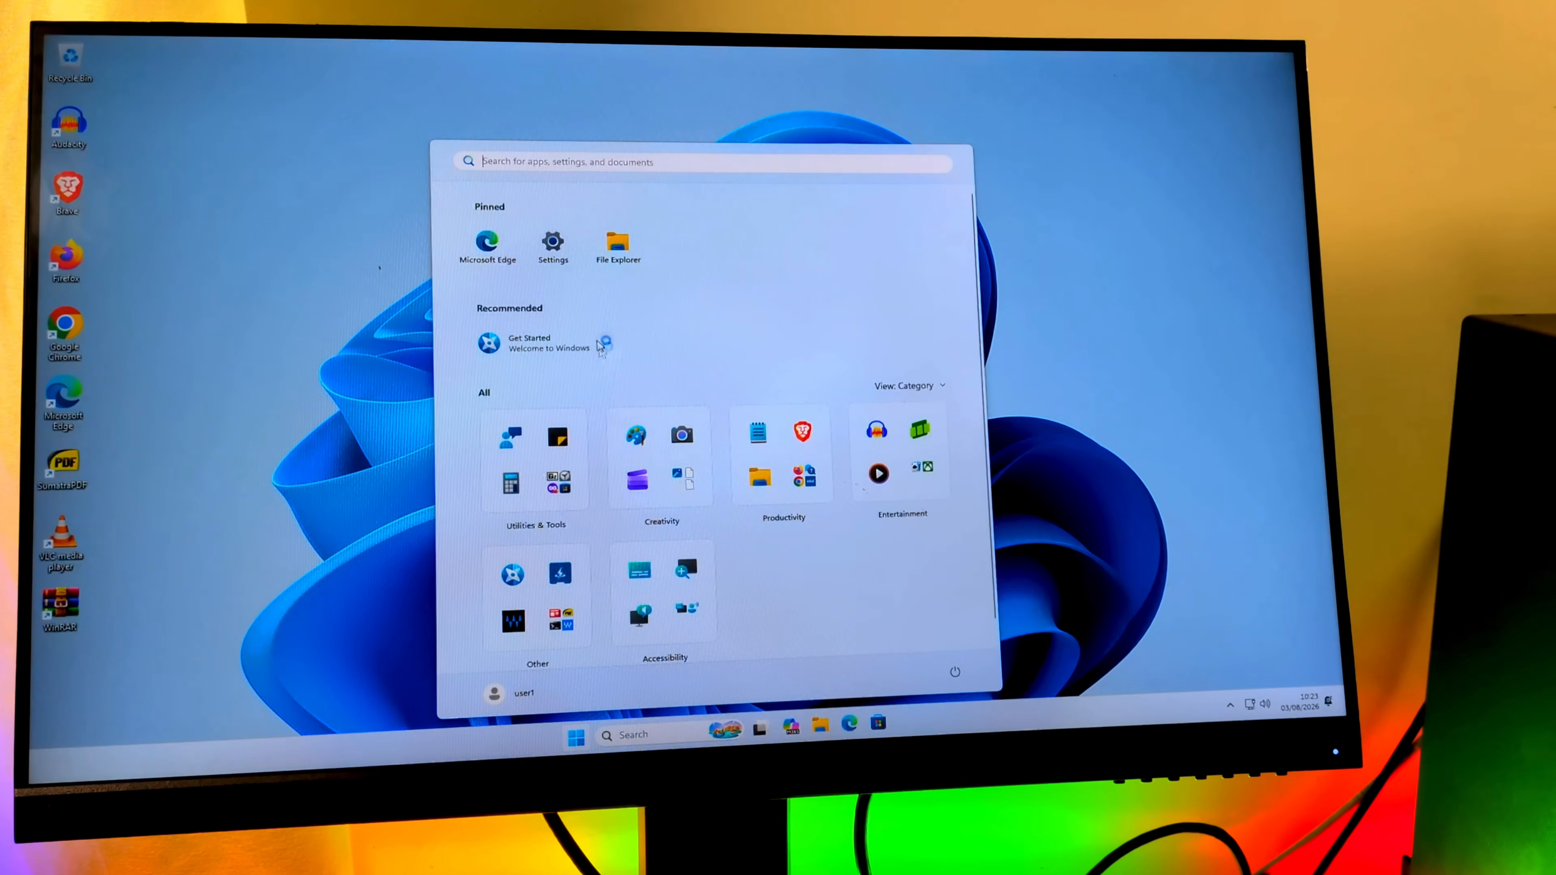
Open File Explorer from the pinned apps to check the drive restriction for user1.
{"action": "left_click", "coordinate": [618, 251]}
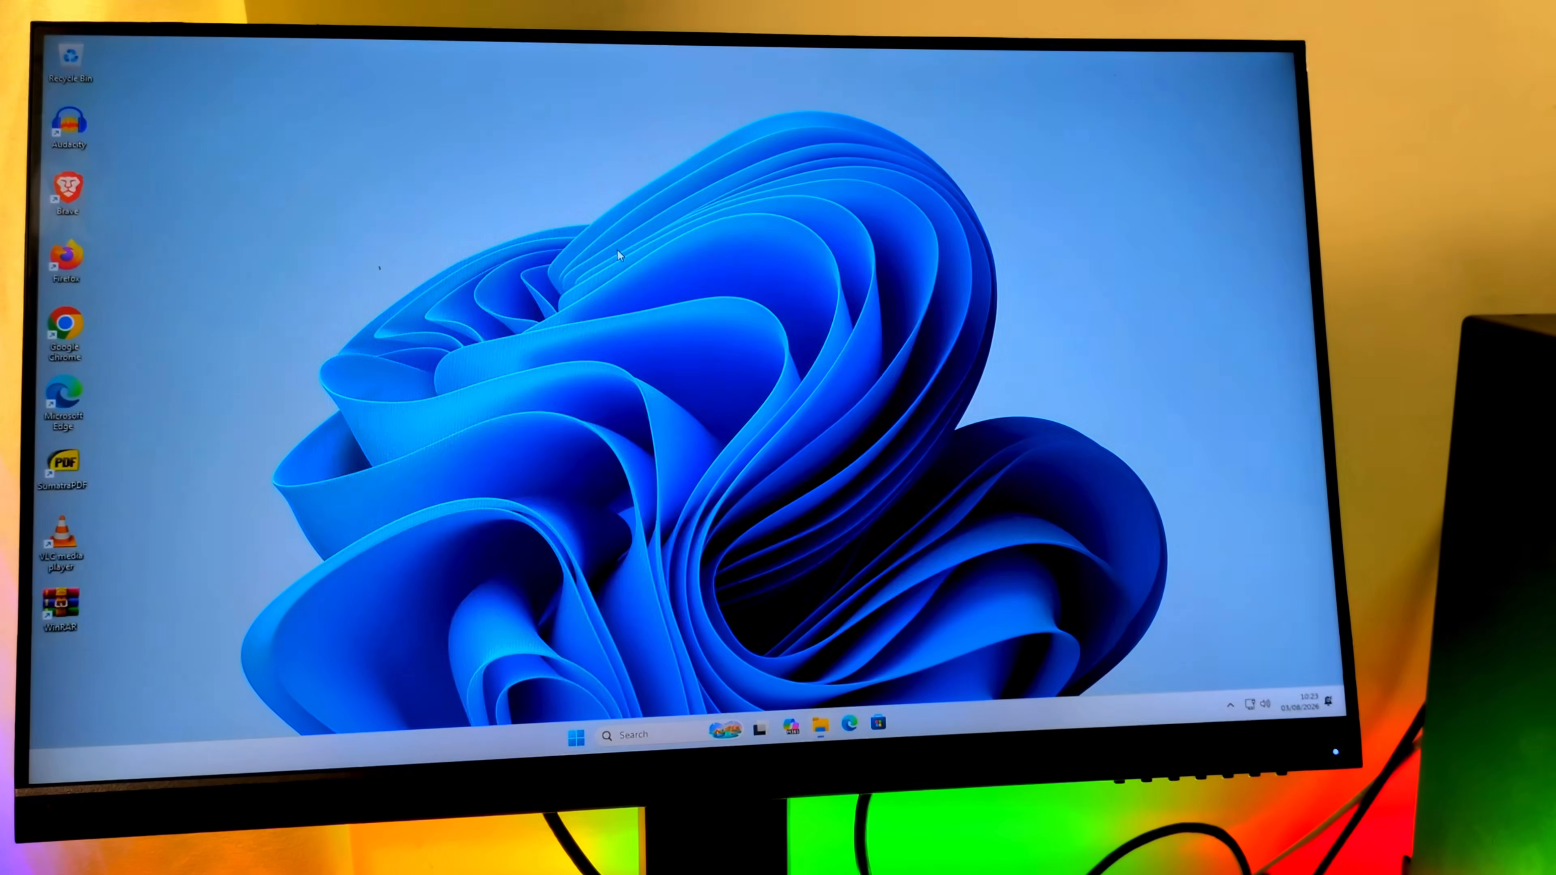
{"action": "left_click", "coordinate": [399, 495]}
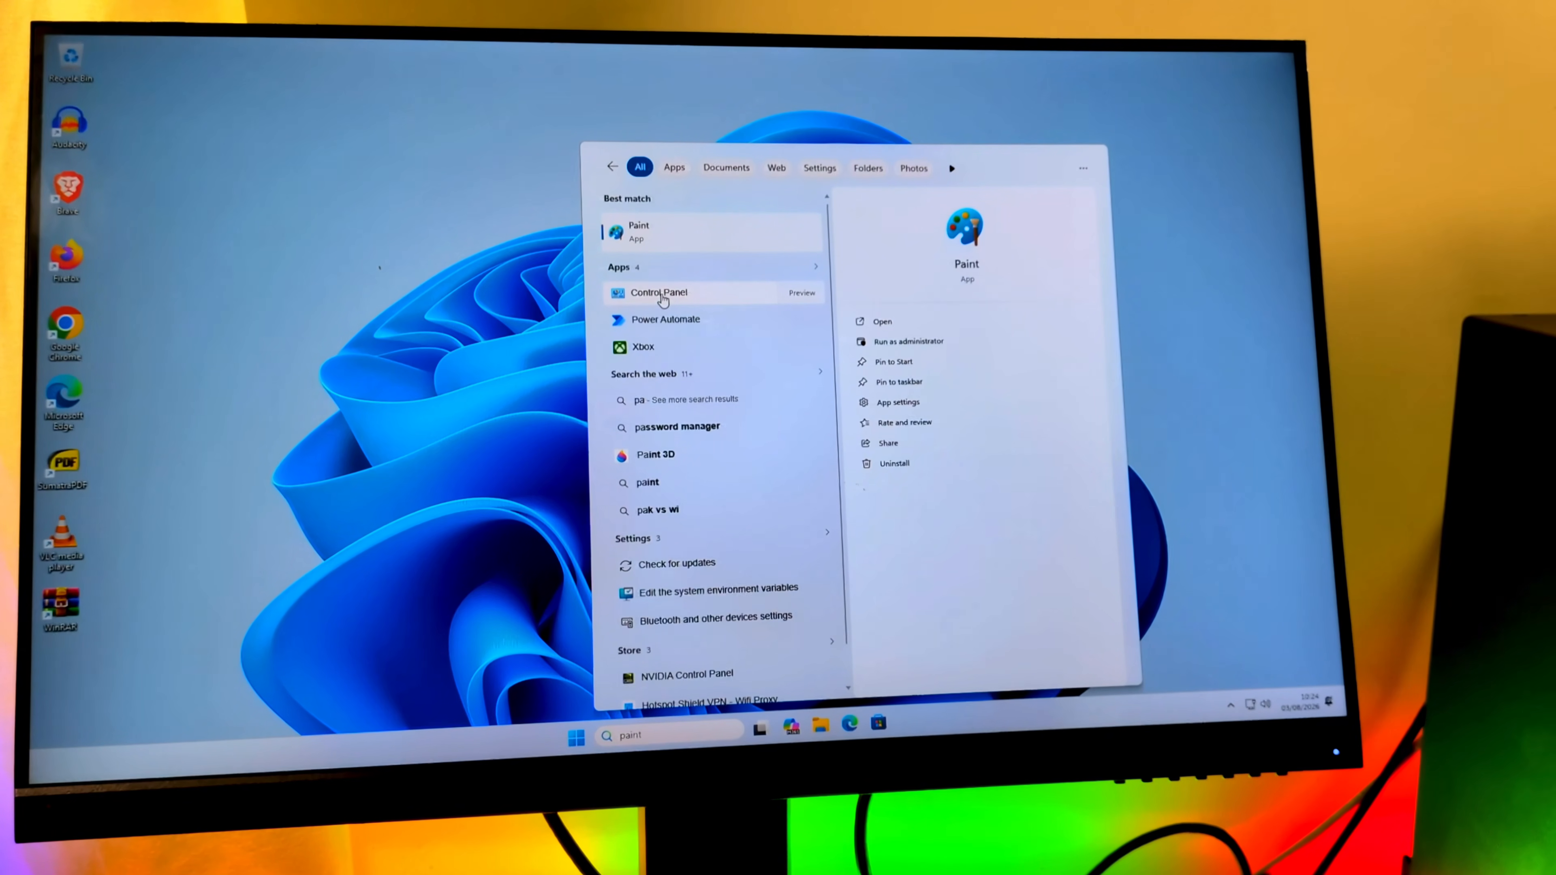
Search Windows for "pan" and try to open Control Panel to test the restriction.
{"action": "key", "text": "BackSpace"}
{"action": "key", "text": "BackSpace"}
{"action": "key", "text": "BackSpace"}
{"action": "type", "text": "n"}
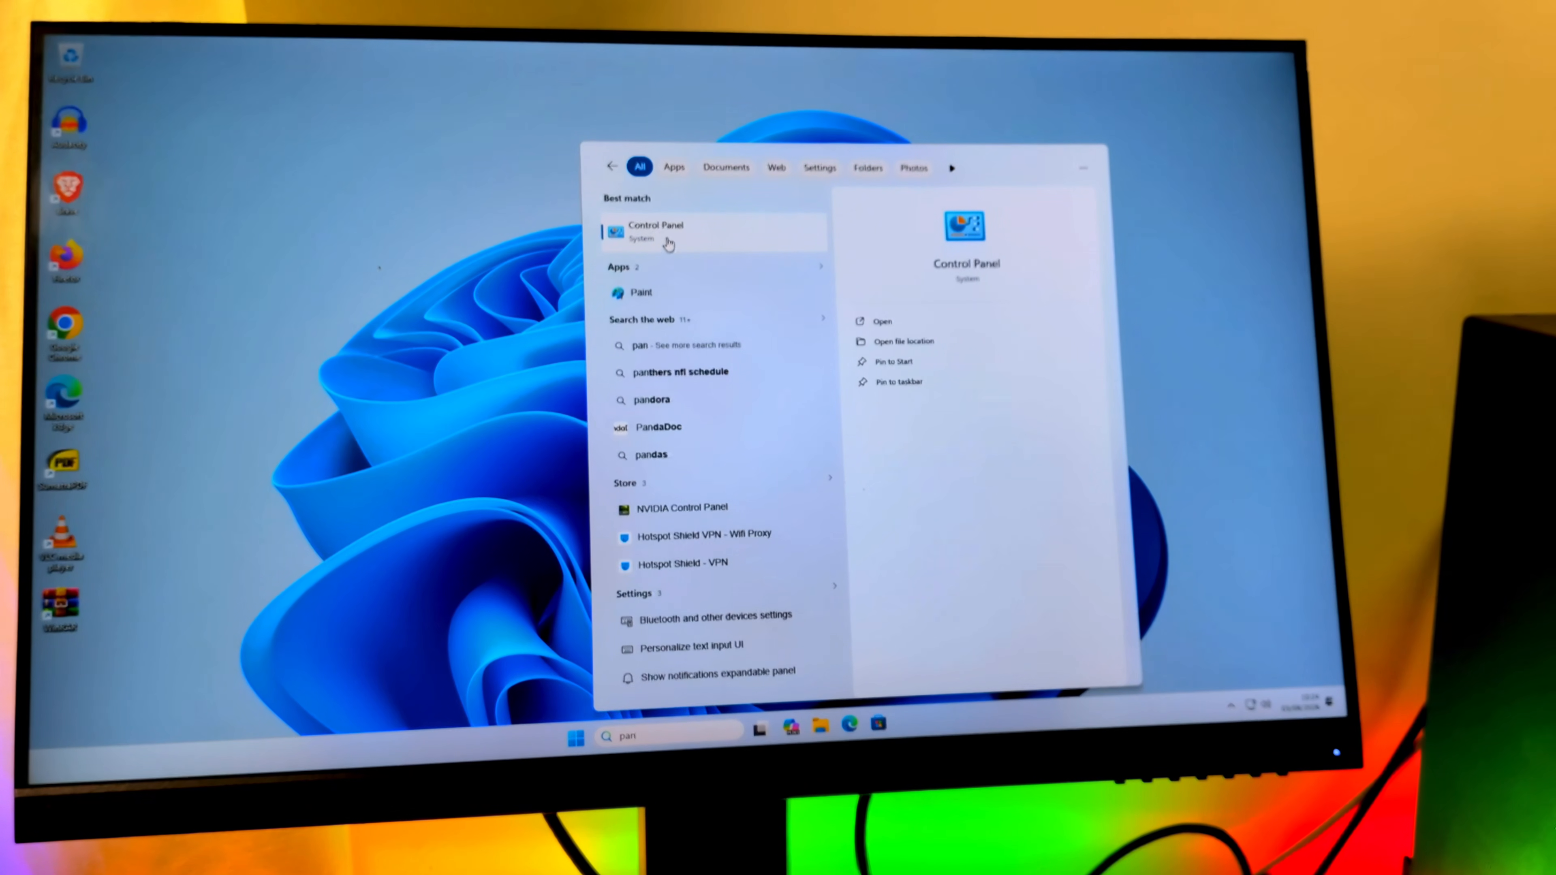
{"action": "left_click", "coordinate": [668, 244]}
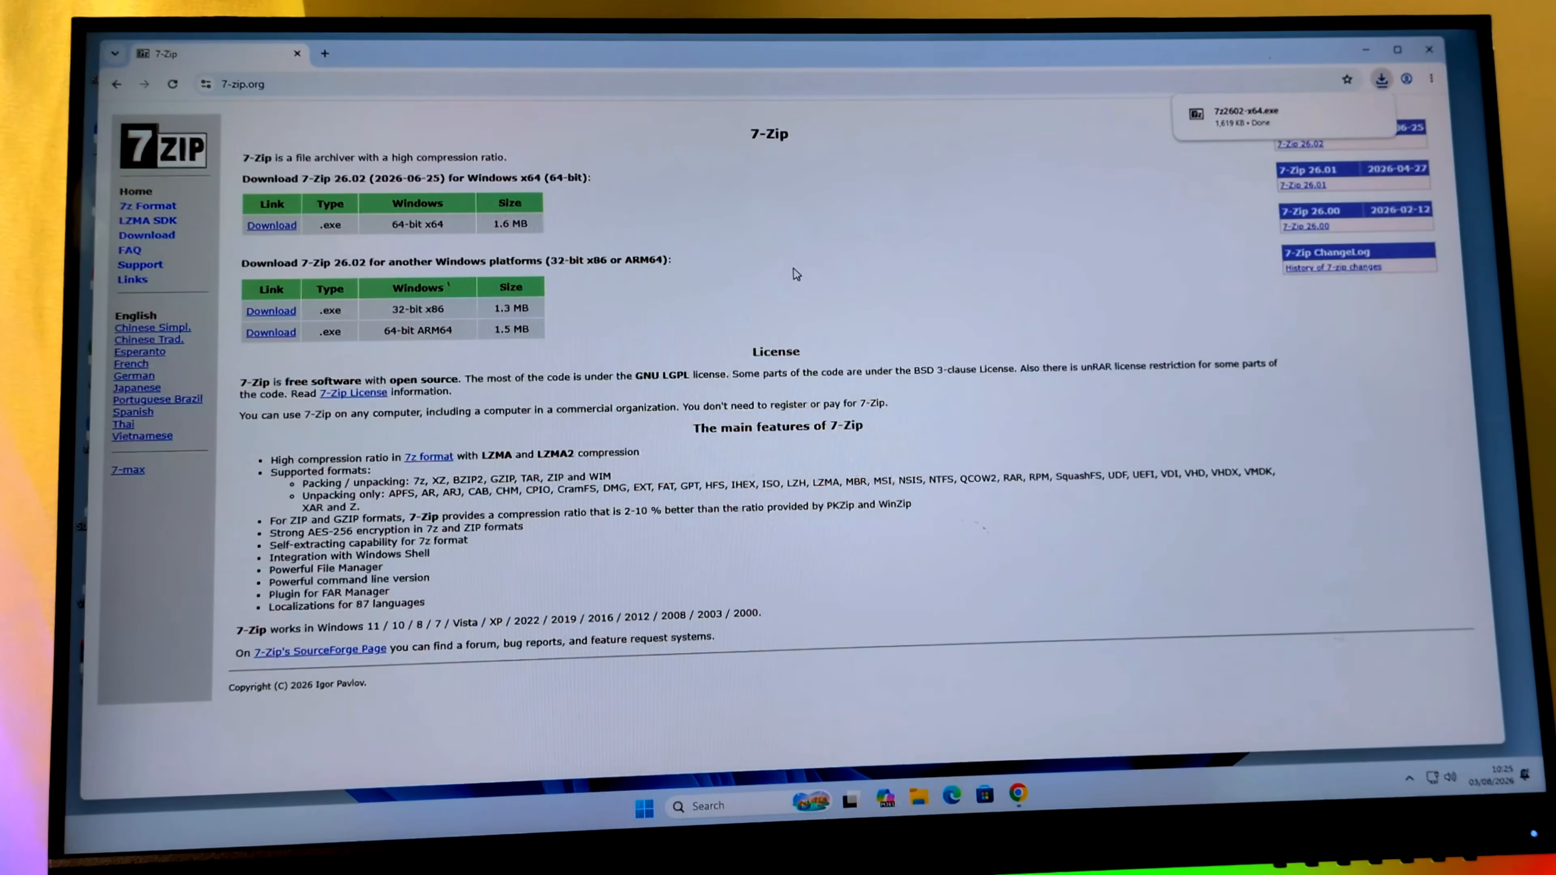
Run the downloaded 7-Zip installer 7z2602-x64.exe to test software installation as user1.
{"action": "left_click", "coordinate": [1248, 116]}
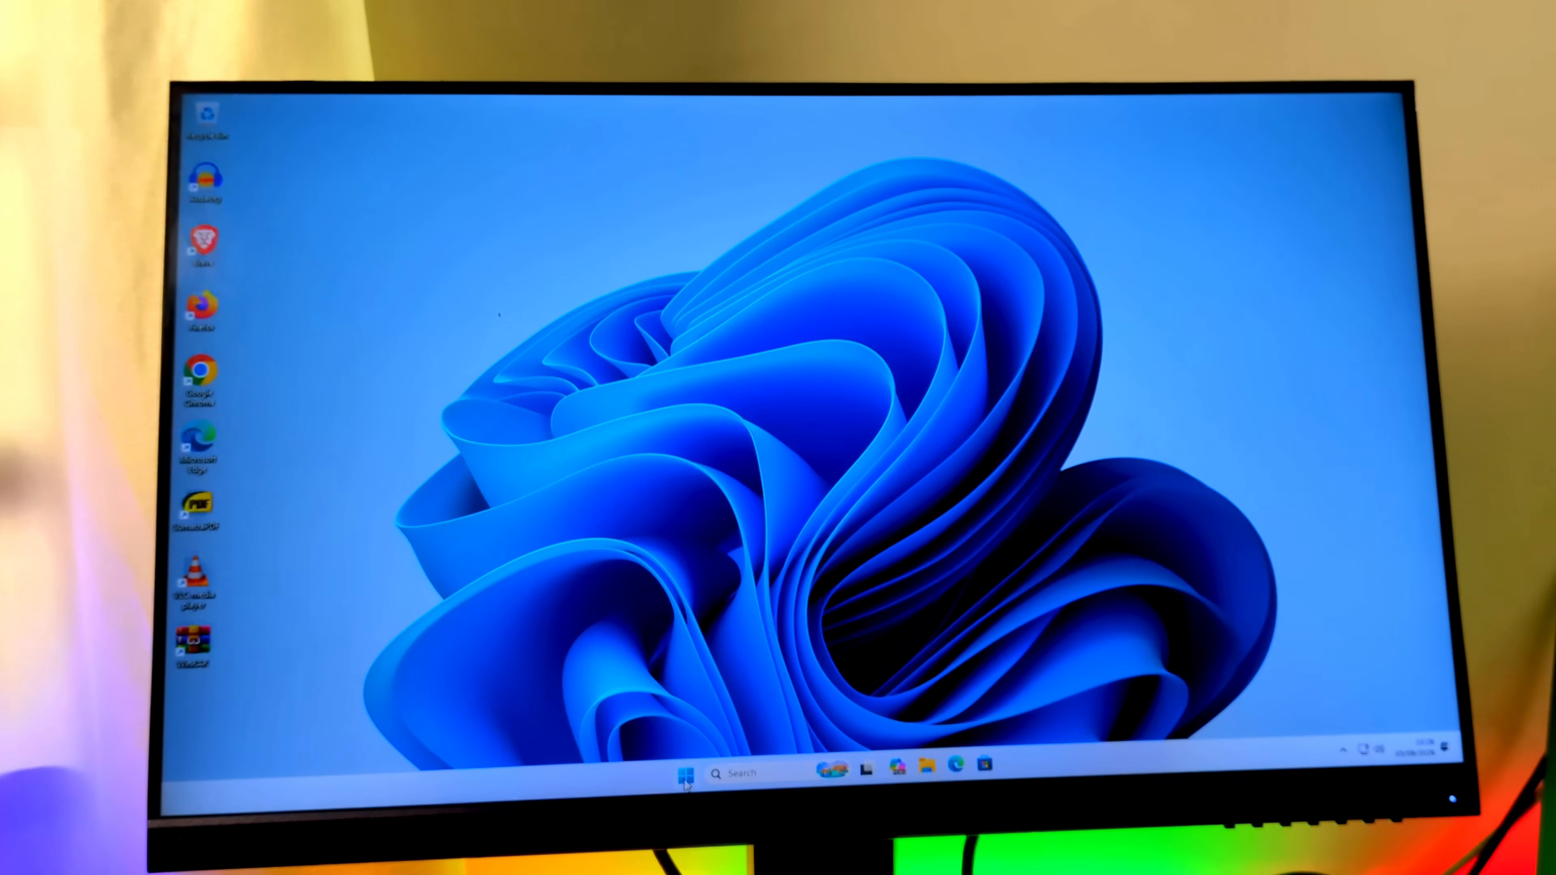
Examine the pinned apps and the app categories in the Start menu.
{"action": "left_click", "coordinate": [687, 776]}
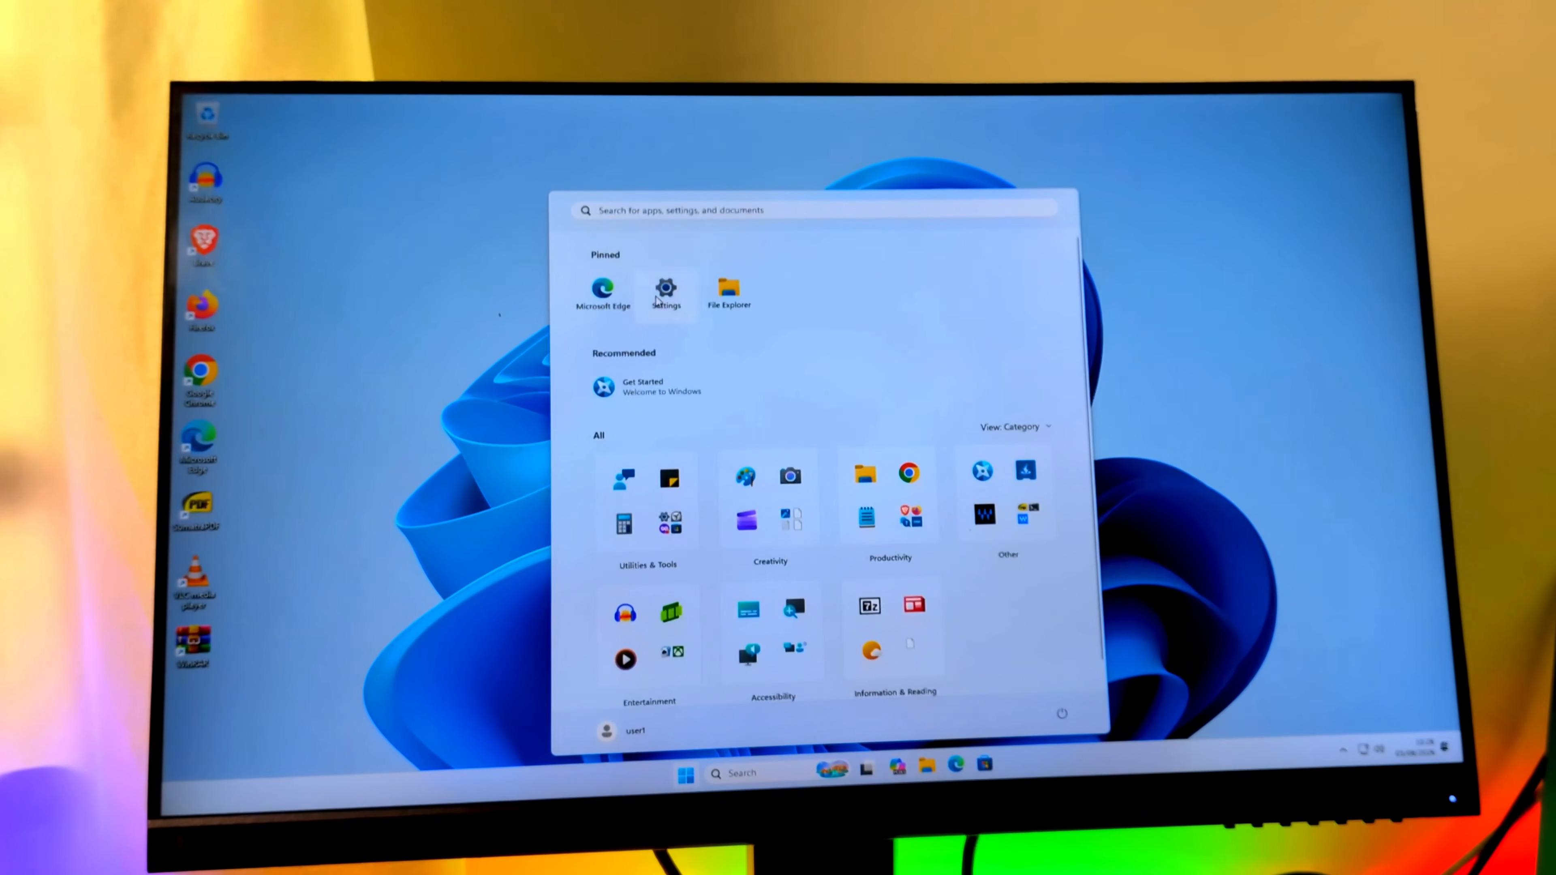
{"action": "left_click", "coordinate": [687, 777]}
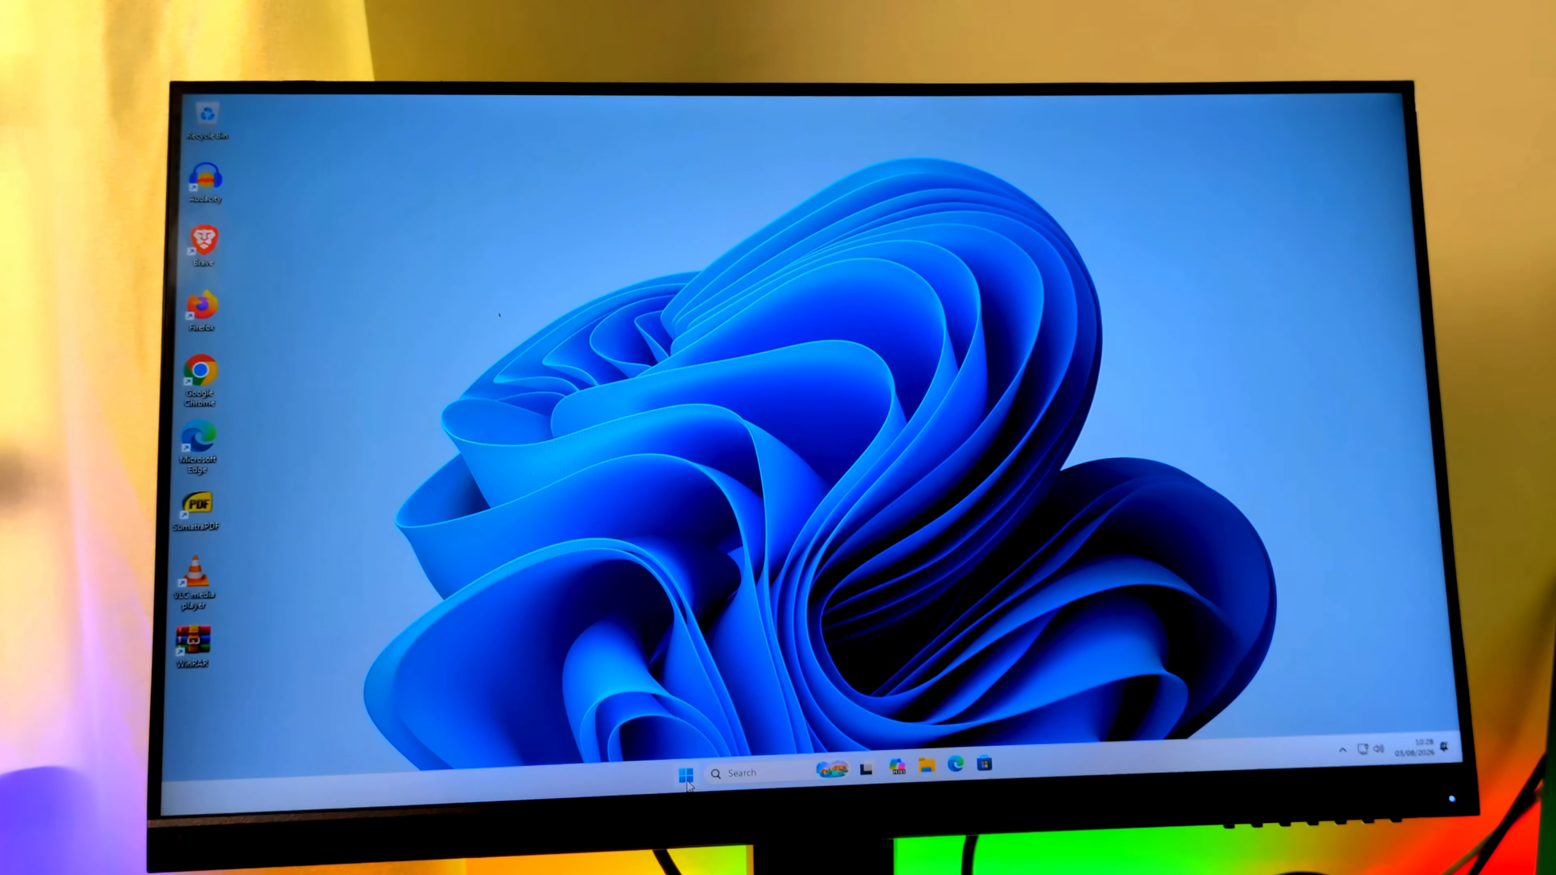
{"action": "left_click", "coordinate": [686, 777]}
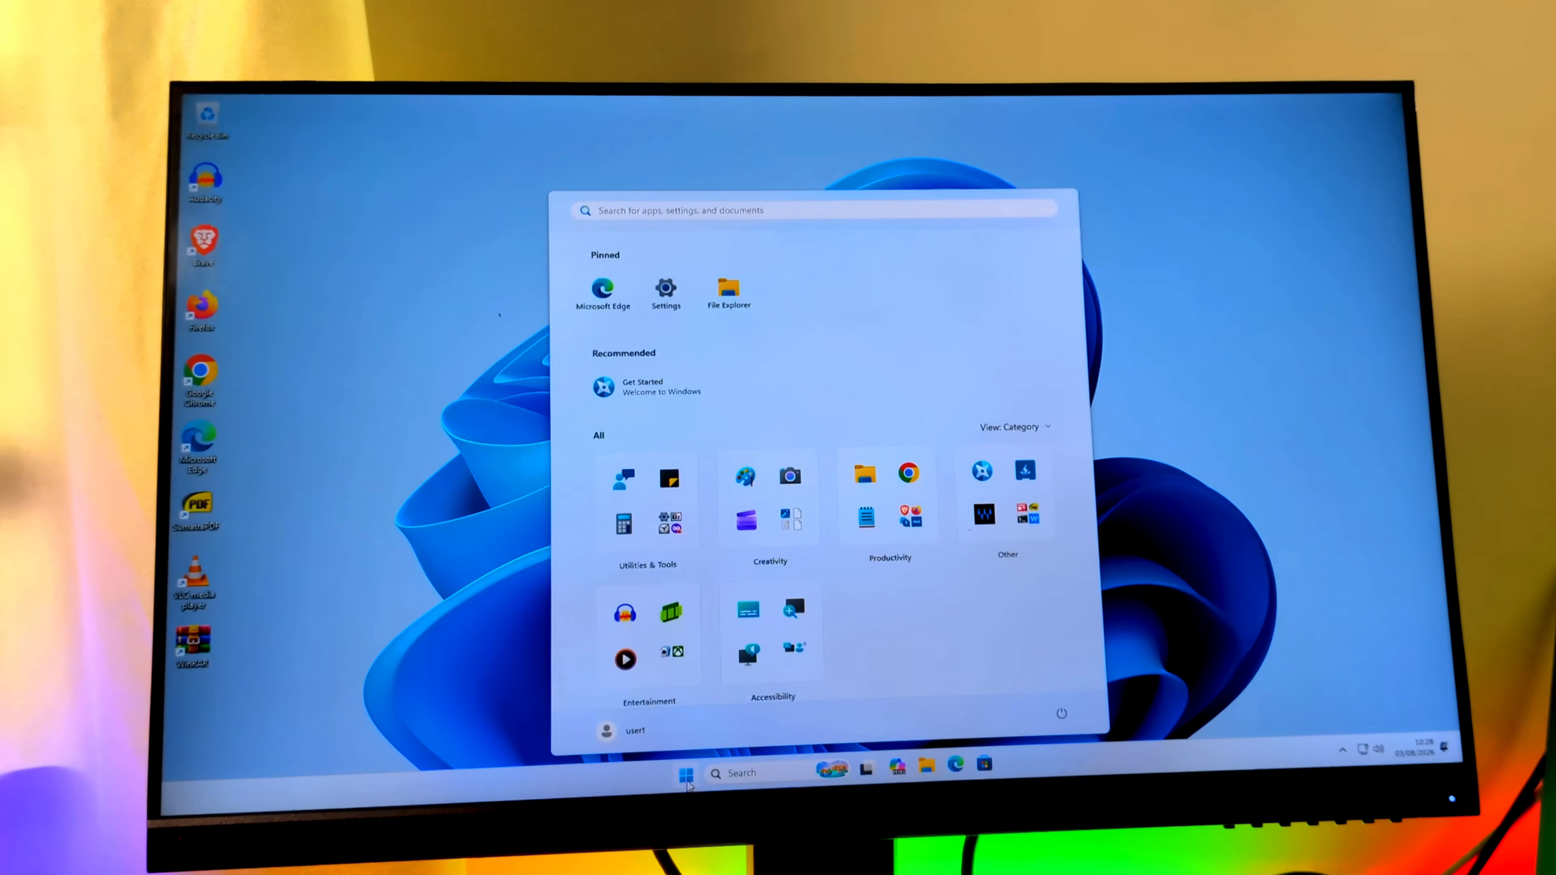
{"action": "left_click", "coordinate": [687, 780]}
{"action": "left_click", "coordinate": [687, 779]}
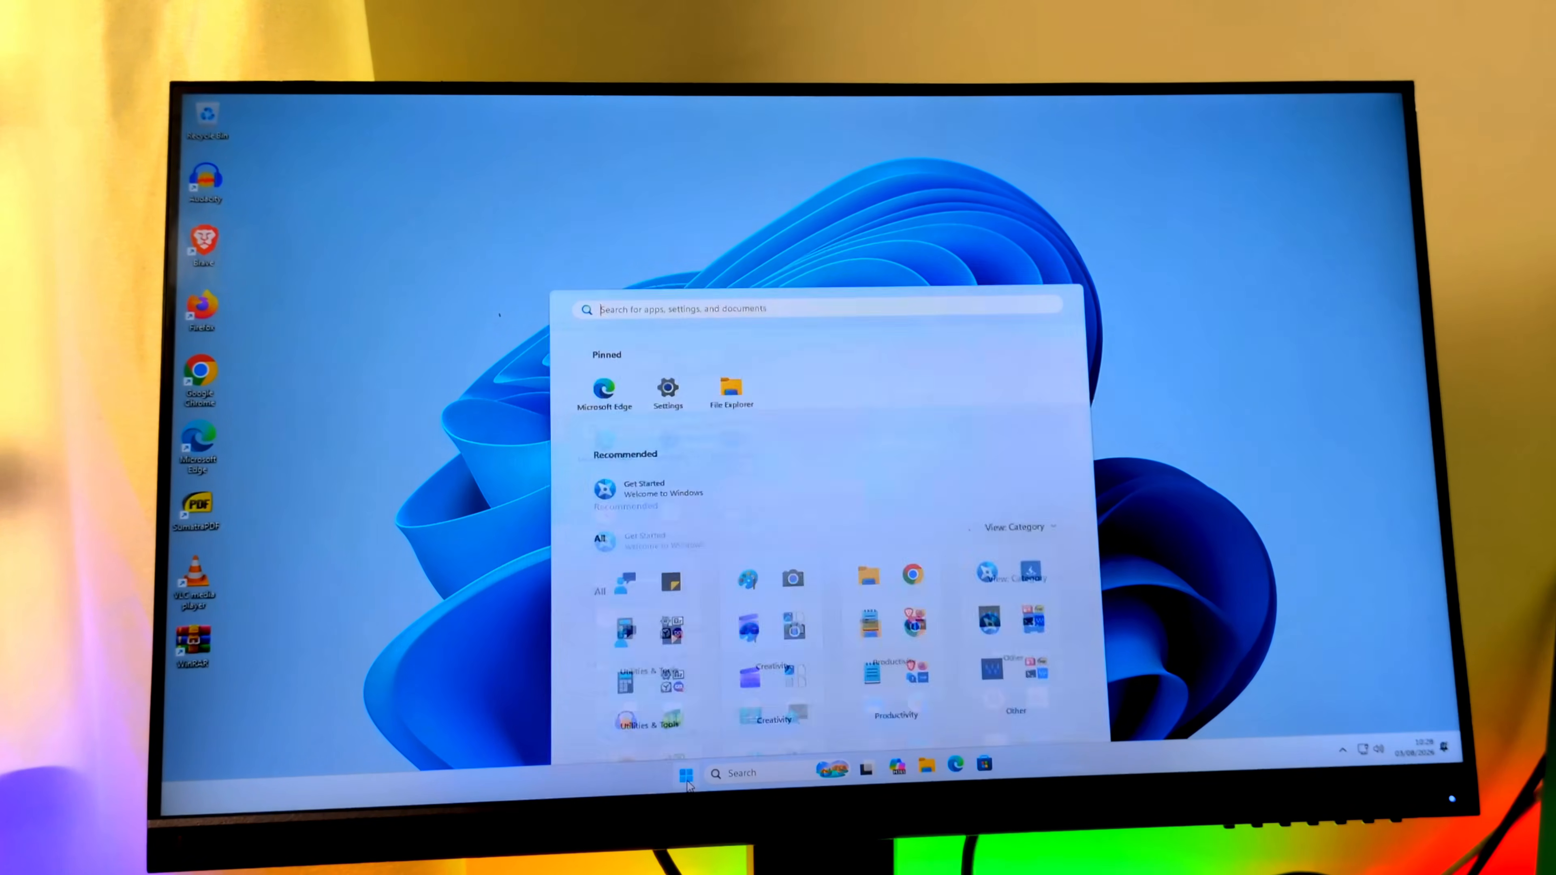
{"action": "left_click", "coordinate": [687, 779]}
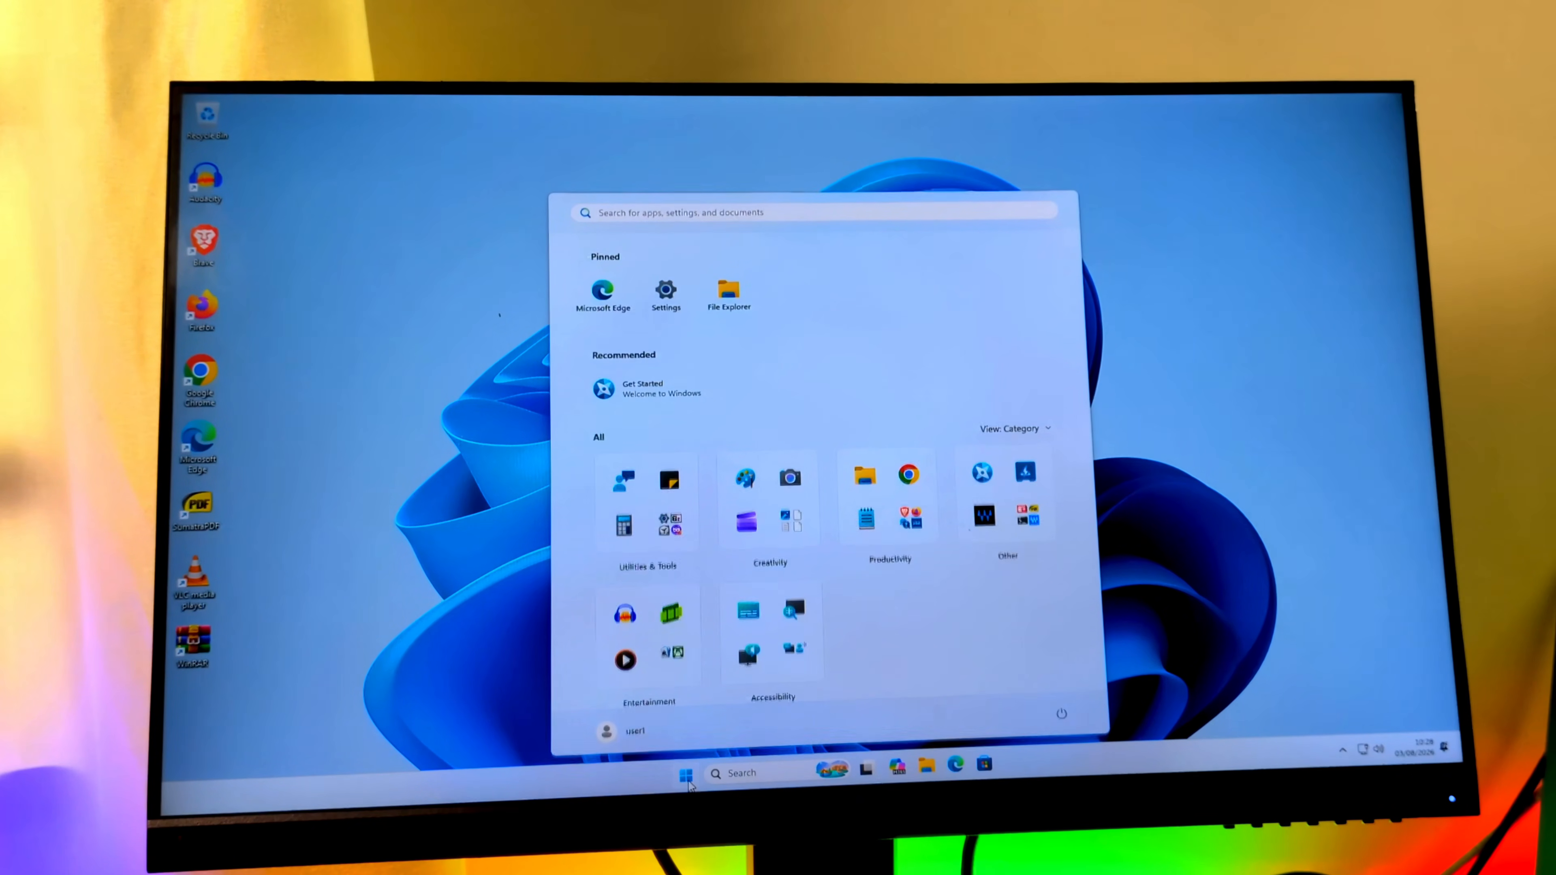
{"action": "left_click", "coordinate": [687, 779]}
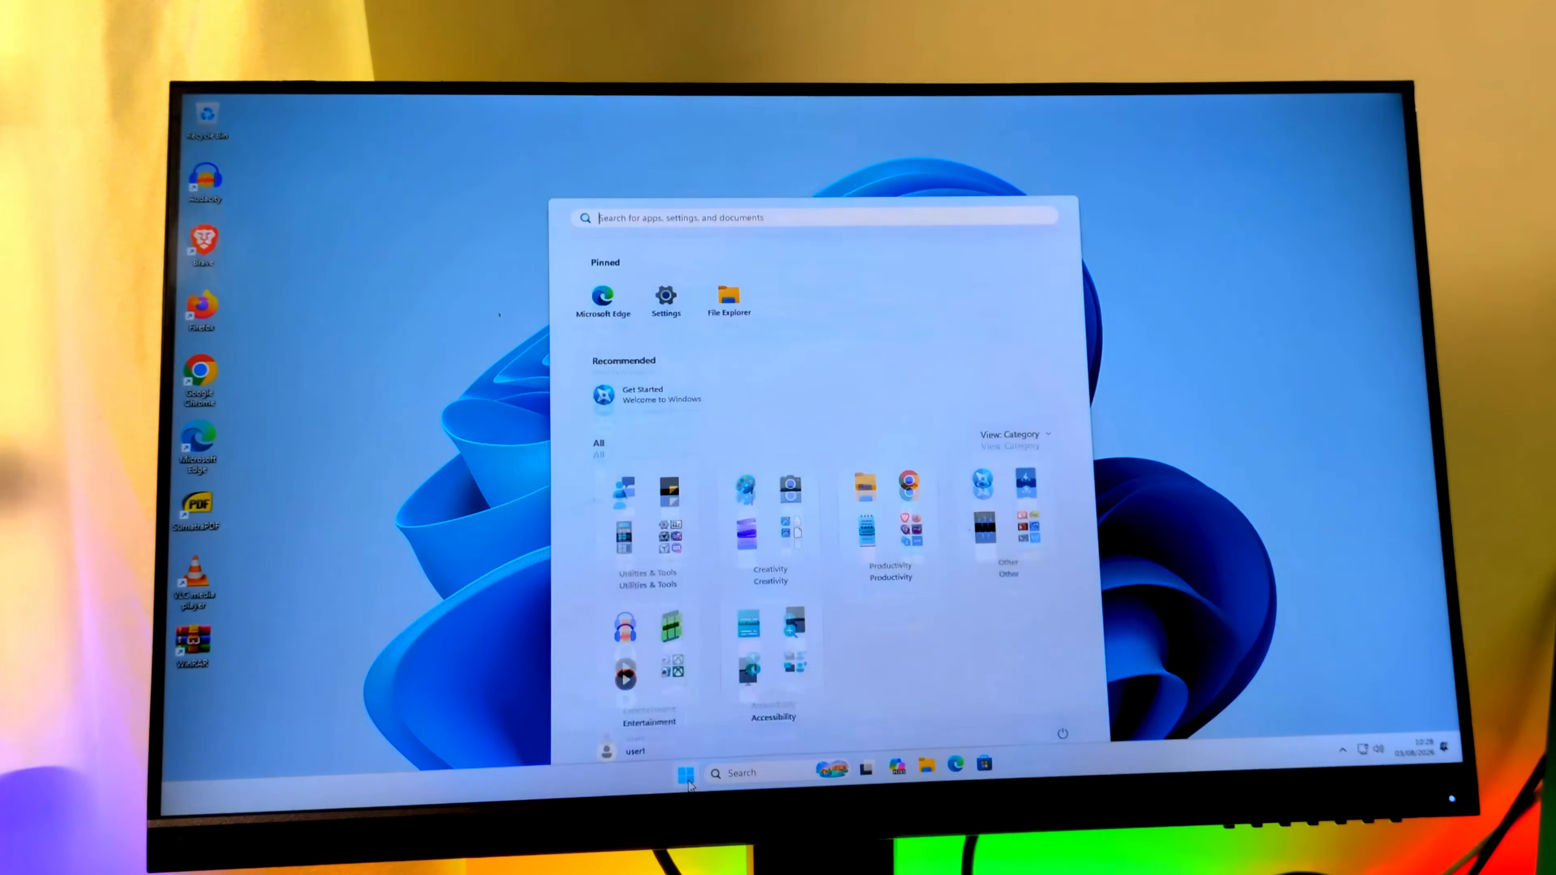